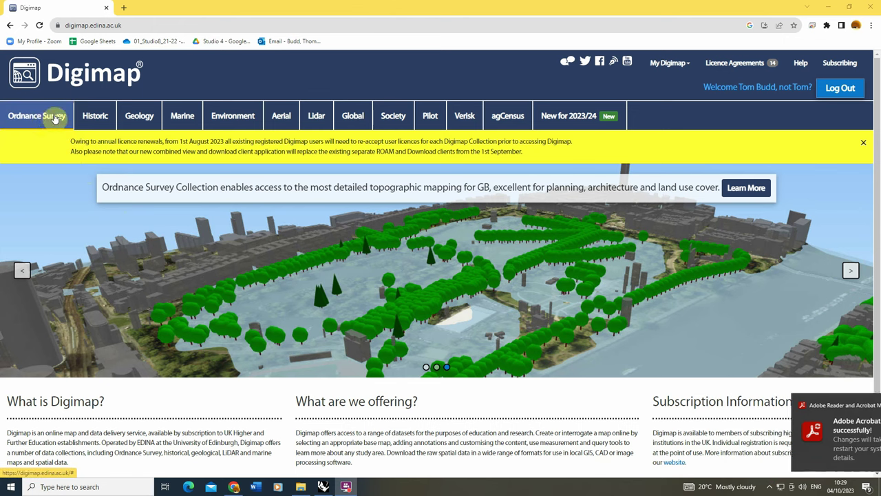
- Open OS Digimap from the Ordnance Survey collection and show its data download options
left_click(52, 130)
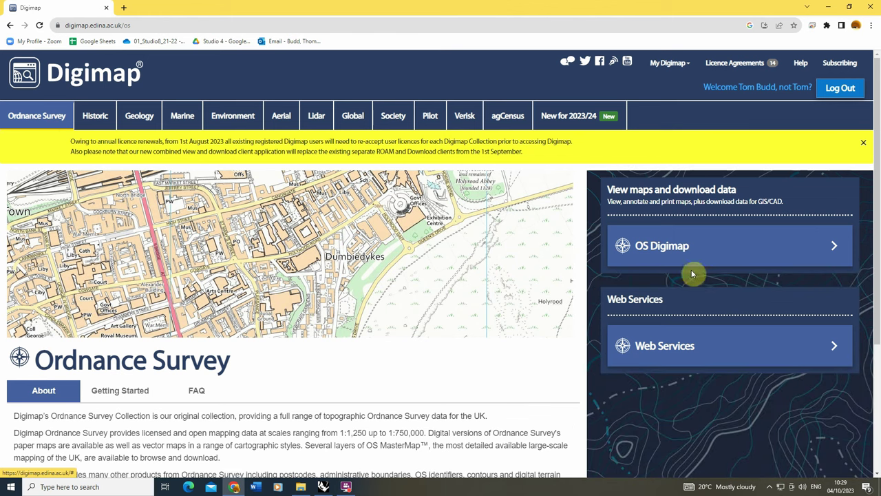
left_click(683, 249)
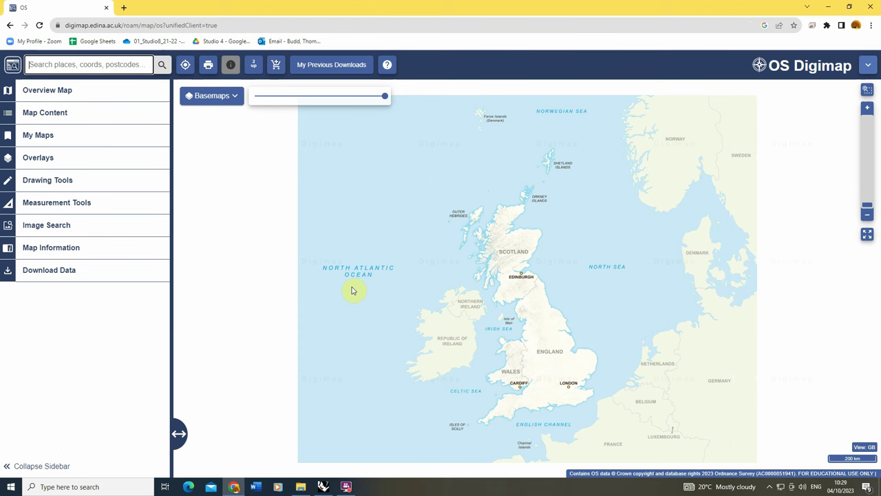
left_click(64, 276)
left_click(64, 272)
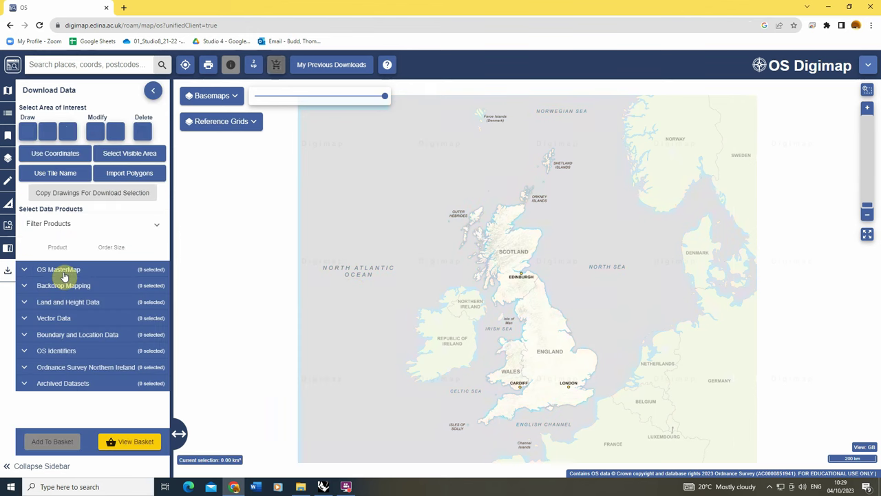
- Draw a rectangular area of interest of about 19.46 km² over Windermere lake and the western part of Windermere and Bowness-on-Windermere
scroll(525, 321, "up", 5)
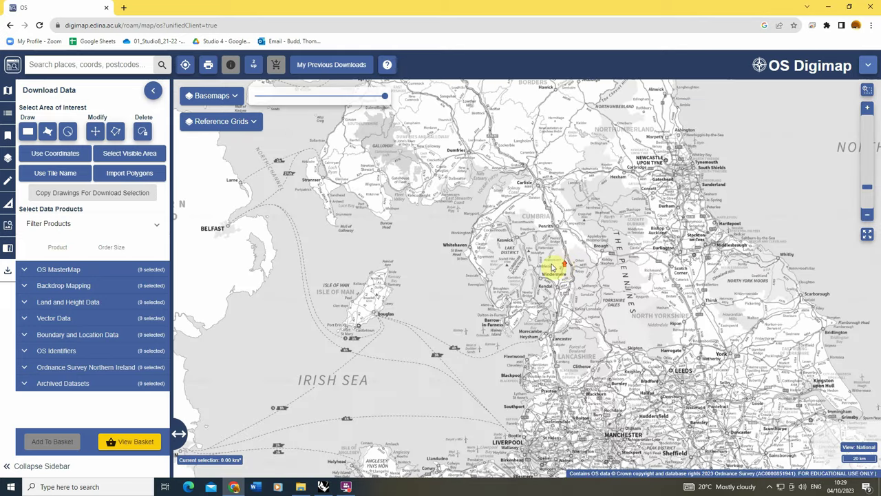
scroll(464, 262, "up", 3)
scroll(454, 268, "up", 2)
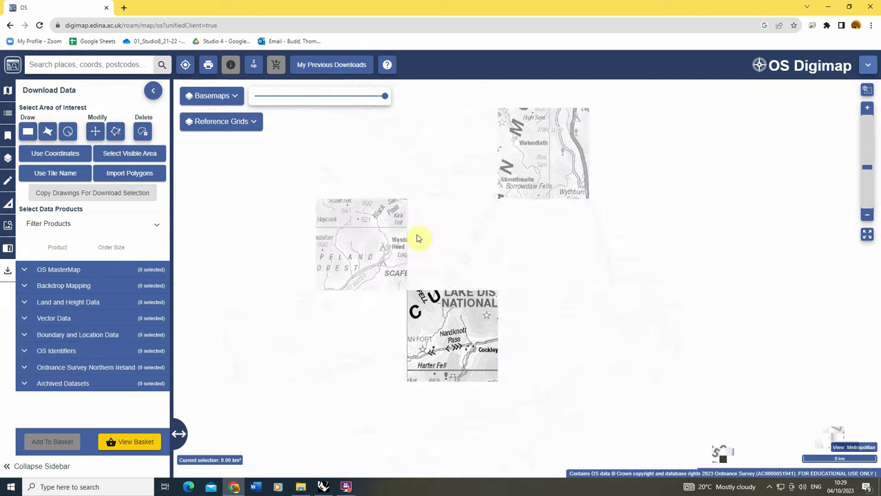
left_click_drag(444, 266, 397, 268)
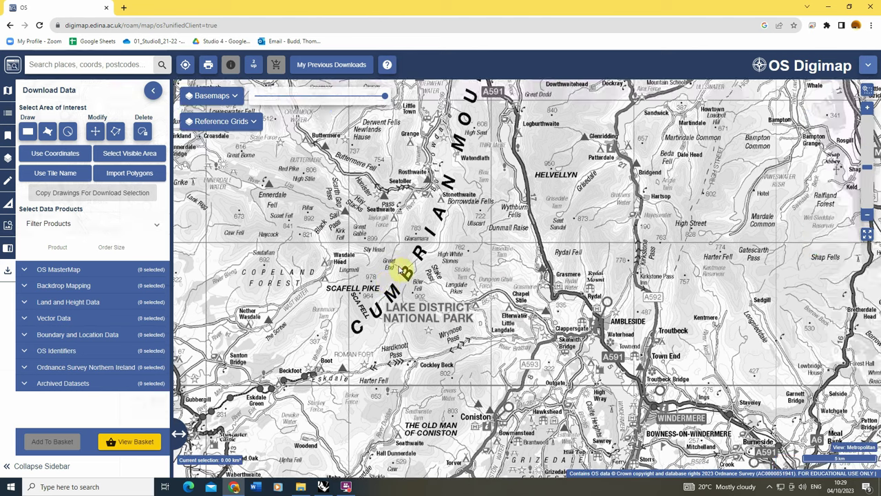
left_click_drag(410, 237, 440, 291)
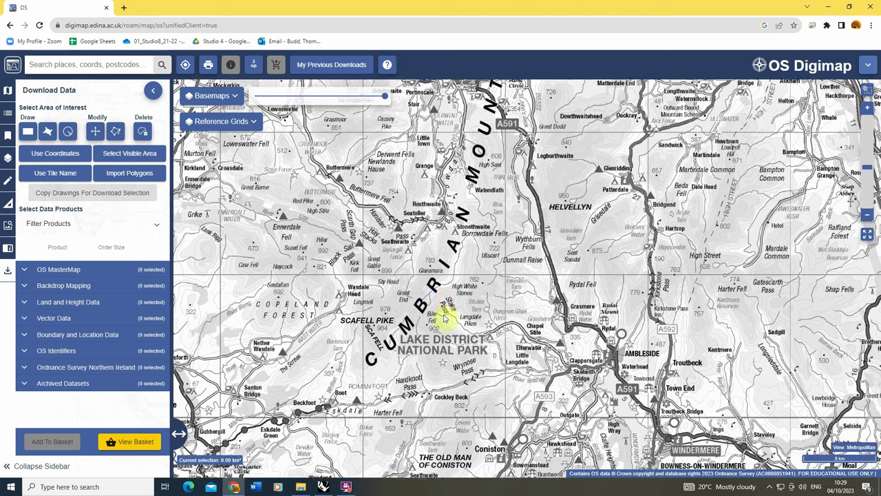
left_click_drag(444, 294, 449, 382)
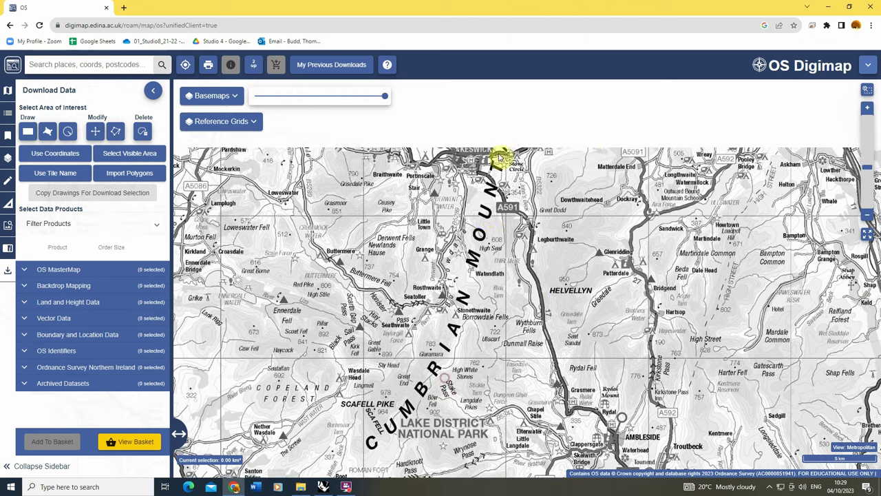
left_click_drag(499, 158, 468, 283)
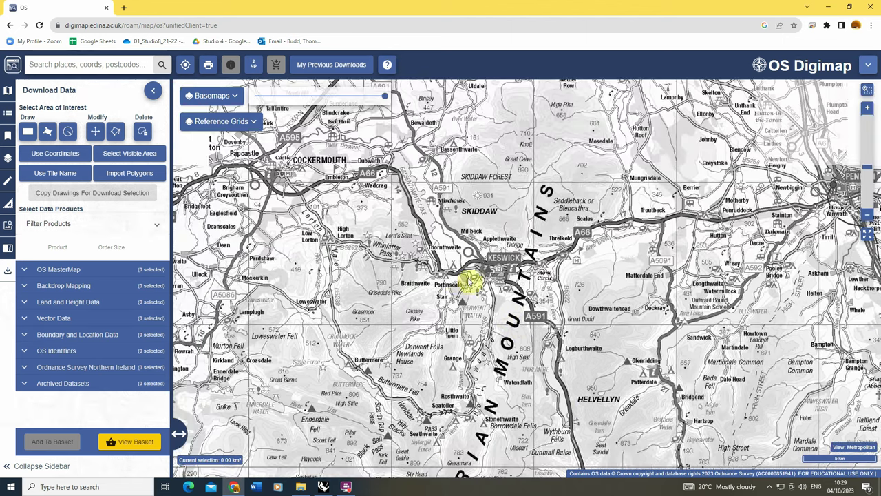
scroll(419, 220, "down", 2)
scroll(537, 320, "down", 1)
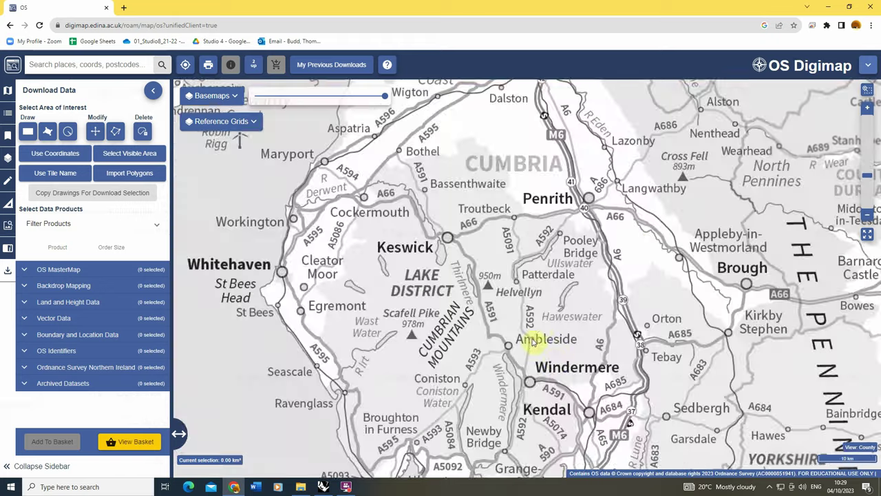
scroll(590, 403, "up", 1)
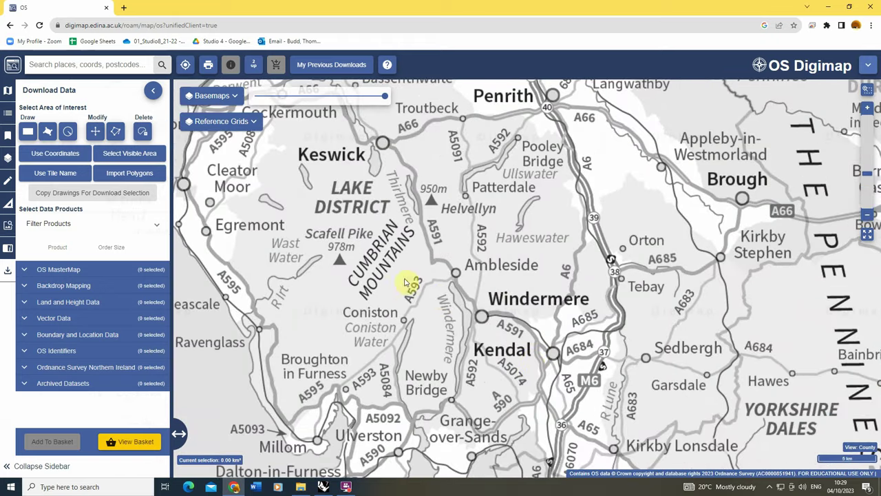
scroll(405, 282, "up", 4)
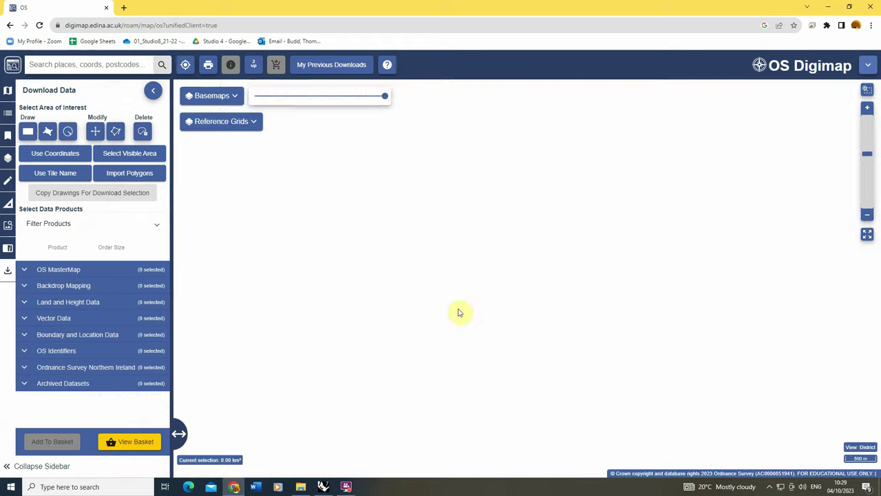
scroll(482, 276, "up", 1)
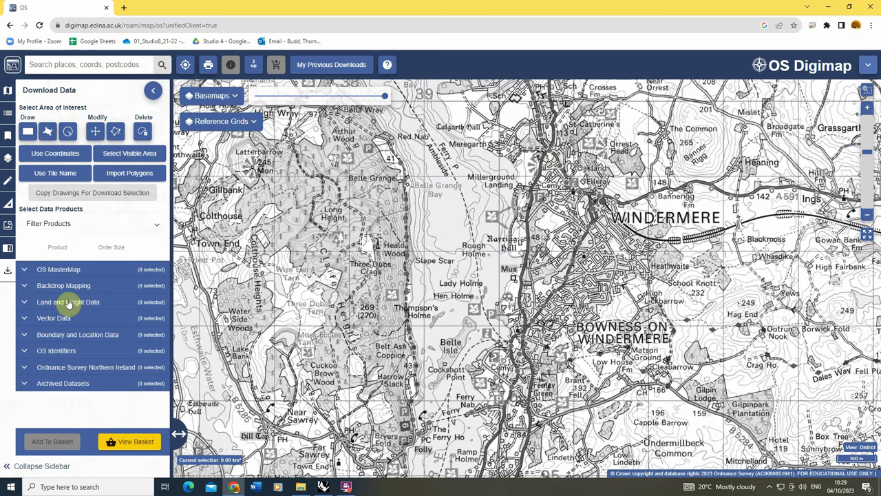
left_click(29, 133)
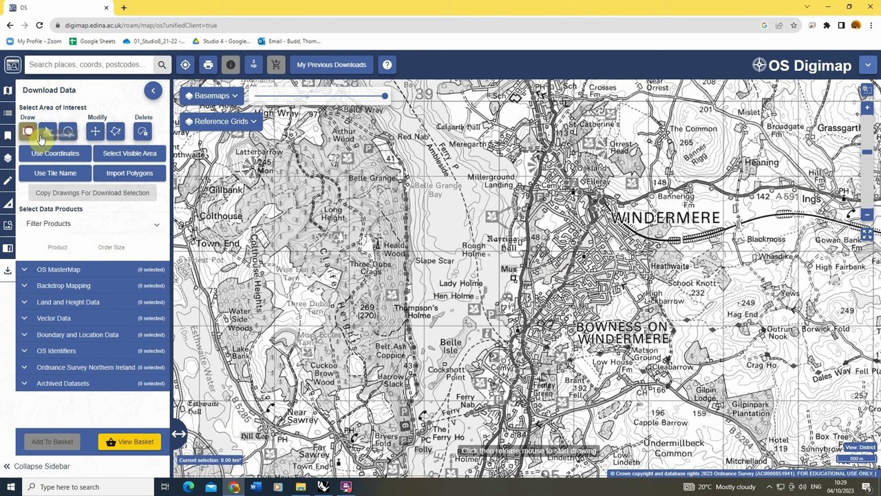
left_click(294, 132)
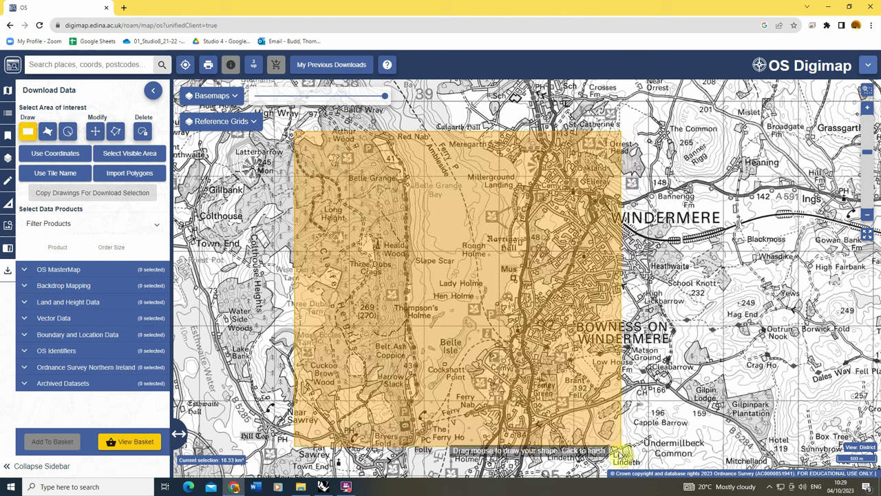
left_click(627, 460)
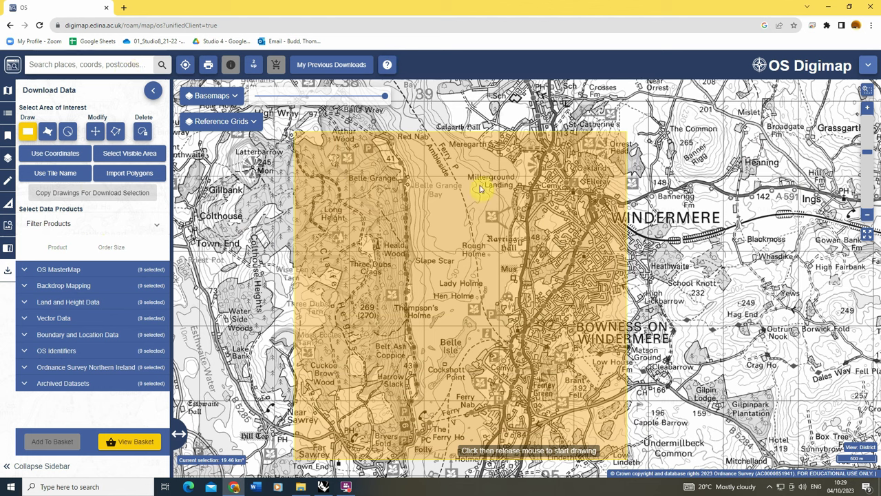
- Add the OS MasterMap Topography, Building Height Attribute and OS Terrain 5 Contours products to the basket
left_click(52, 272)
left_click(25, 284)
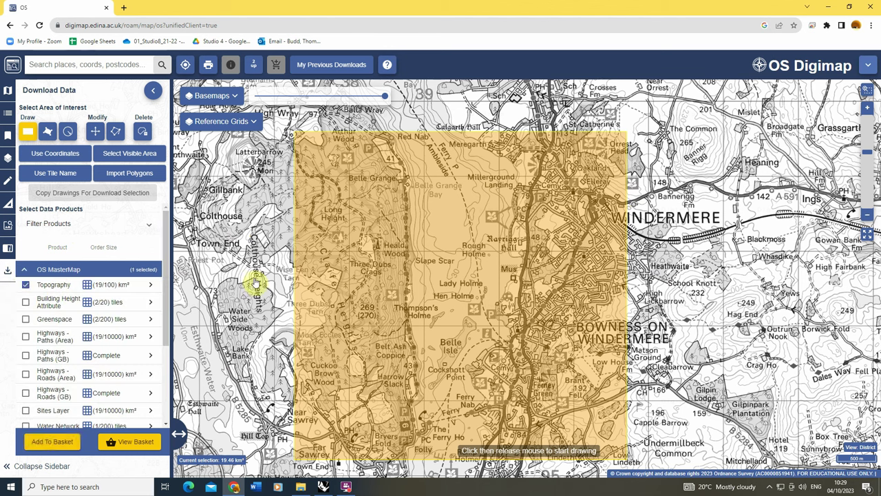
scroll(122, 344, "down", 2)
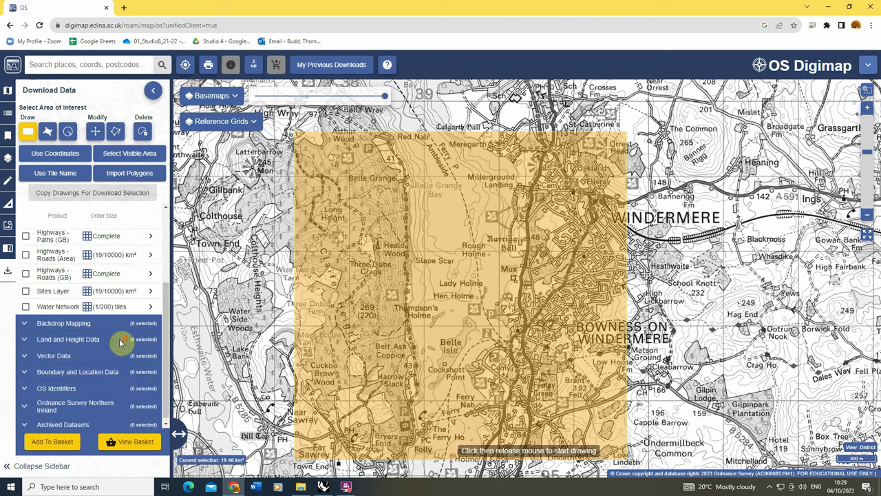
left_click(39, 337)
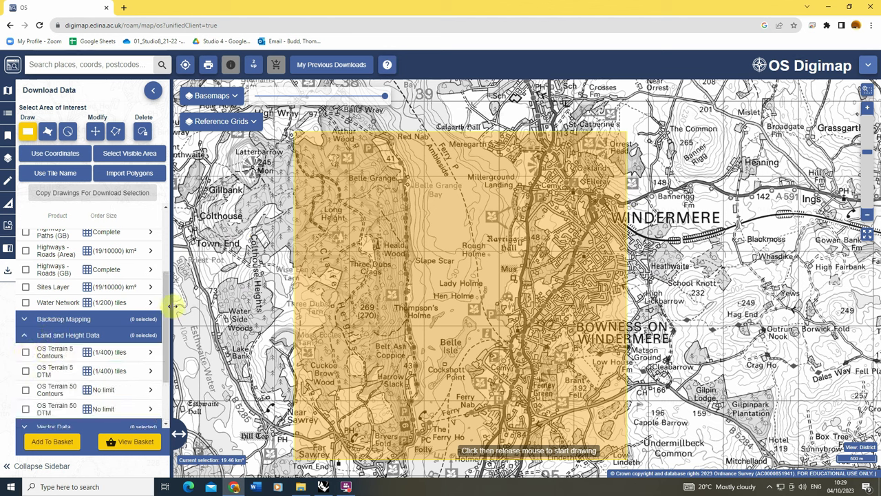
scroll(79, 308, "up", 1)
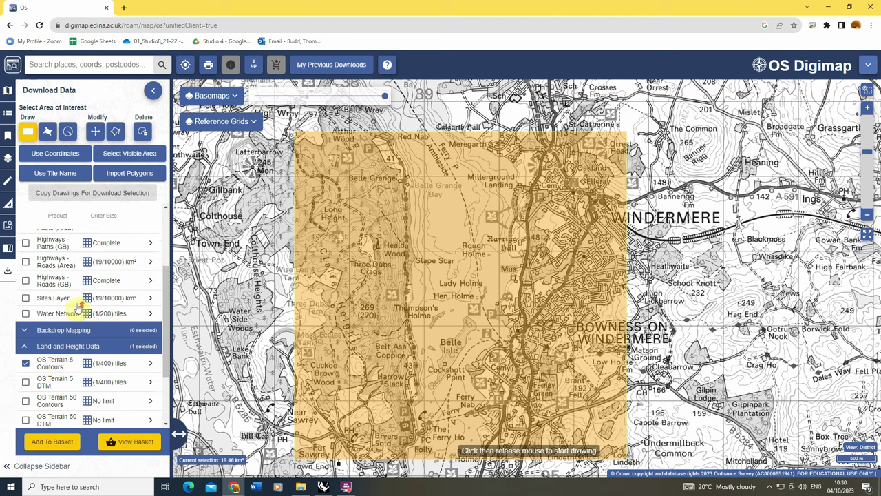
scroll(69, 282, "up", 2)
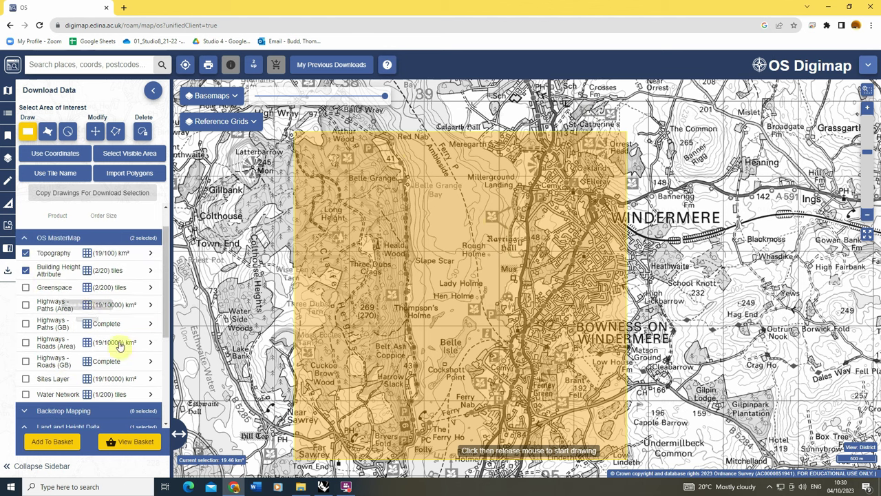
scroll(102, 299, "down", 1)
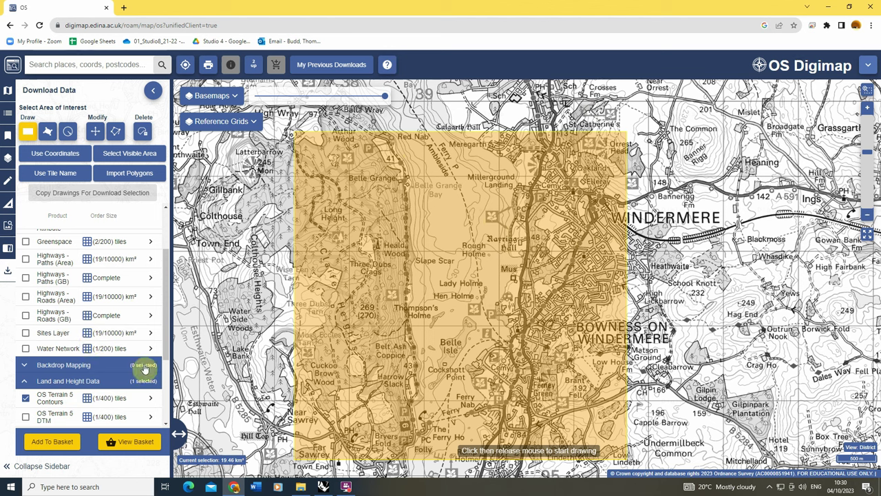
scroll(87, 395, "up", 2)
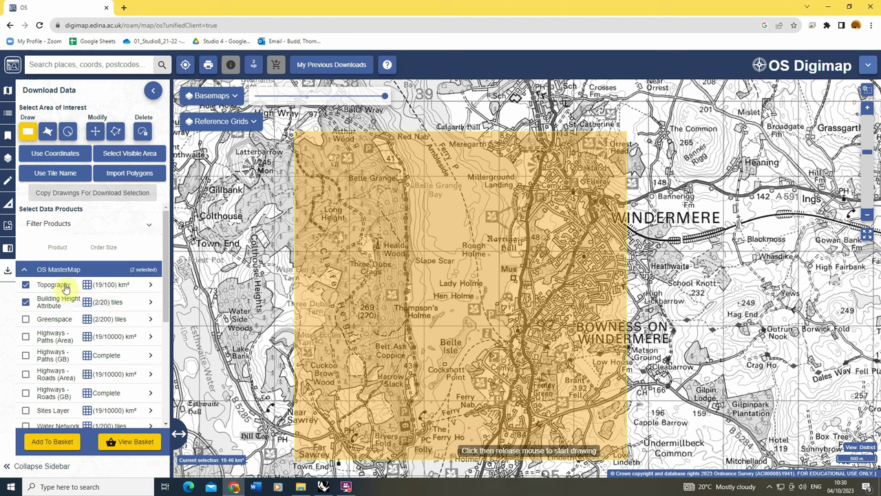
scroll(59, 375, "down", 1)
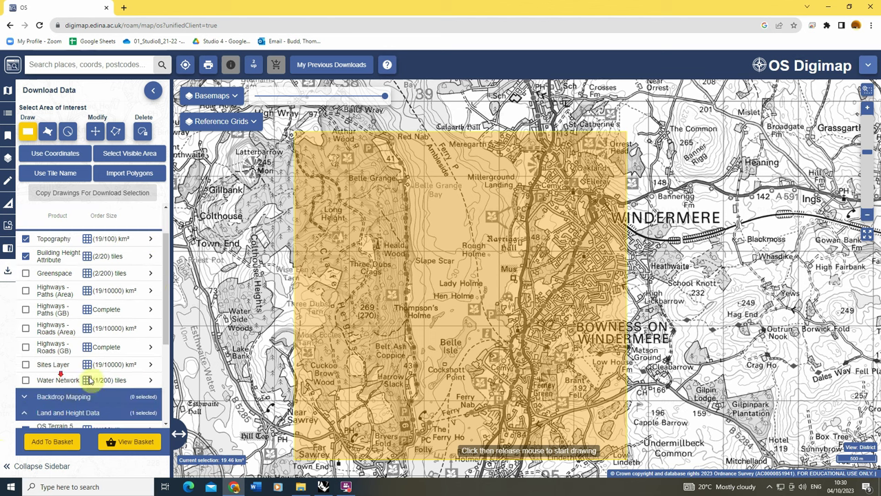
left_click(51, 444)
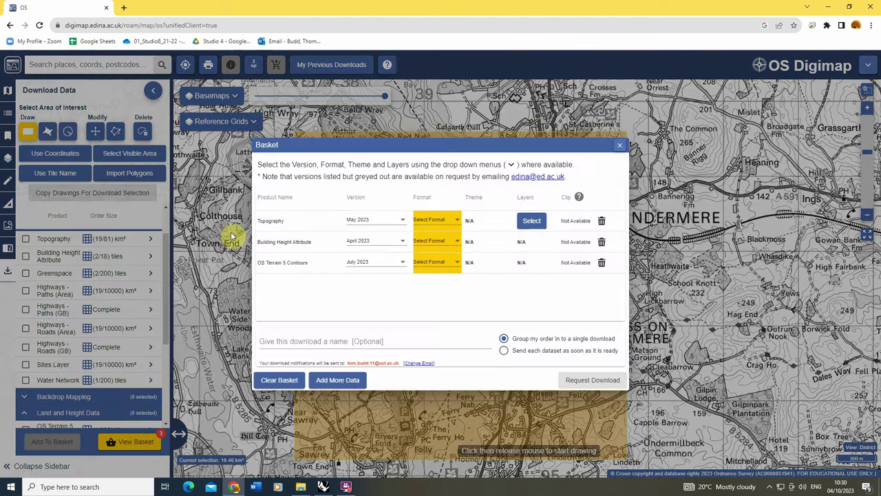
- Set the format of Topography, Building Height Attribute and OS Terrain 5 Contours to DWG
left_click(435, 220)
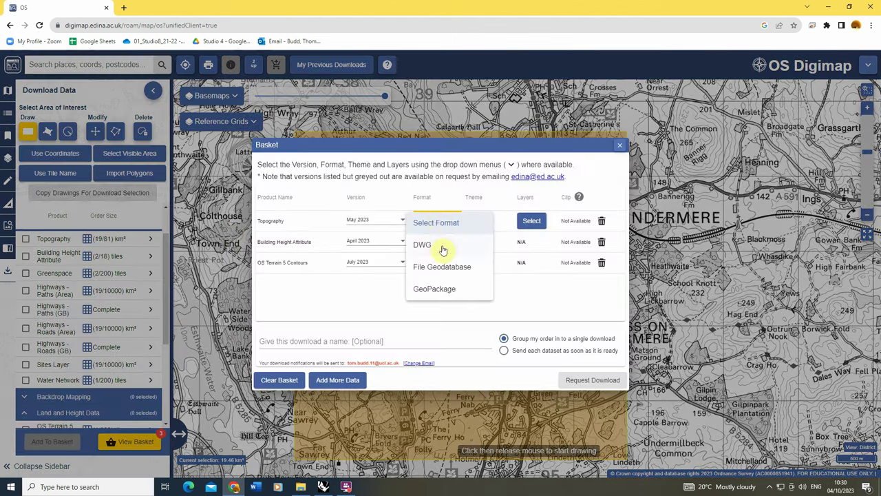
left_click(442, 245)
left_click(440, 241)
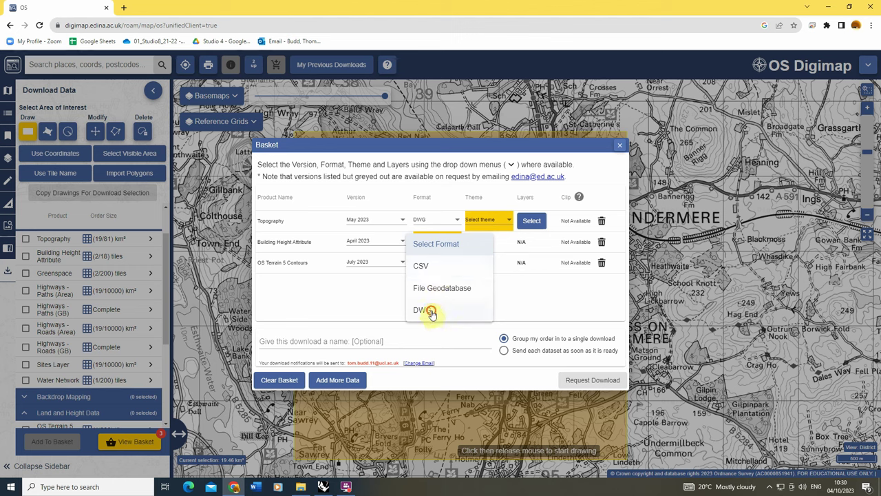
left_click(424, 307)
left_click(435, 262)
left_click(422, 332)
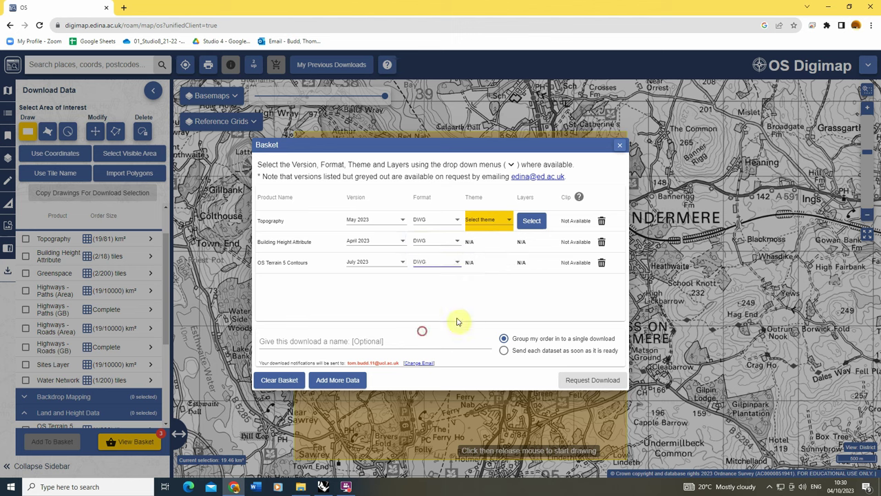
- Set the Topography theme to Standard and request the download of the basket
left_click(486, 220)
left_click(475, 245)
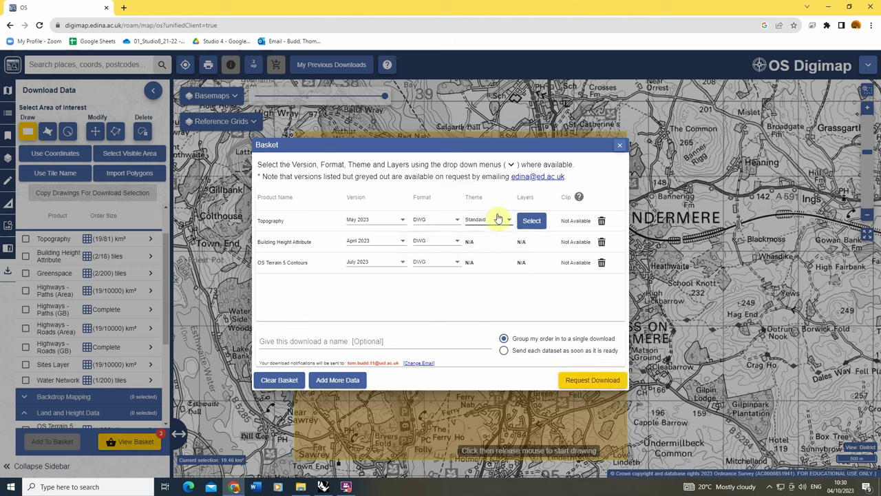
left_click(590, 380)
left_click(434, 320)
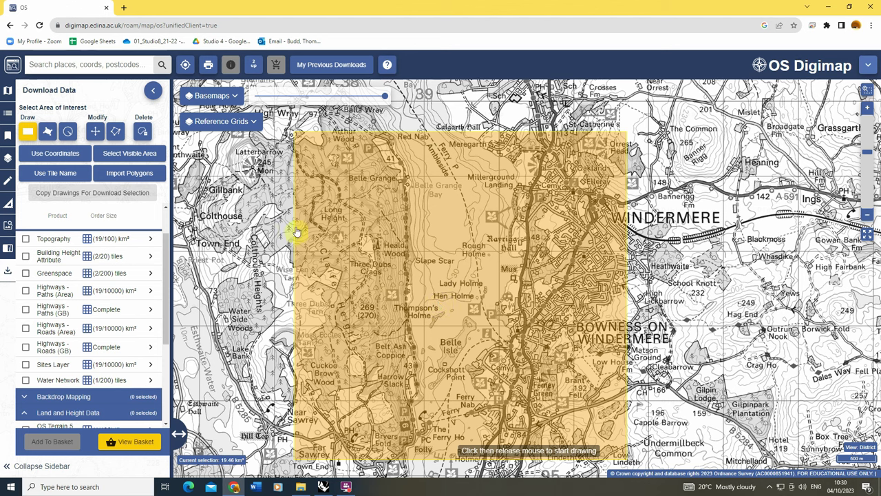
- Switch to File Explorer and examine the topography, terrain and building heights folders inside the Data folder of 068_BeautifulMaps
left_click(300, 486)
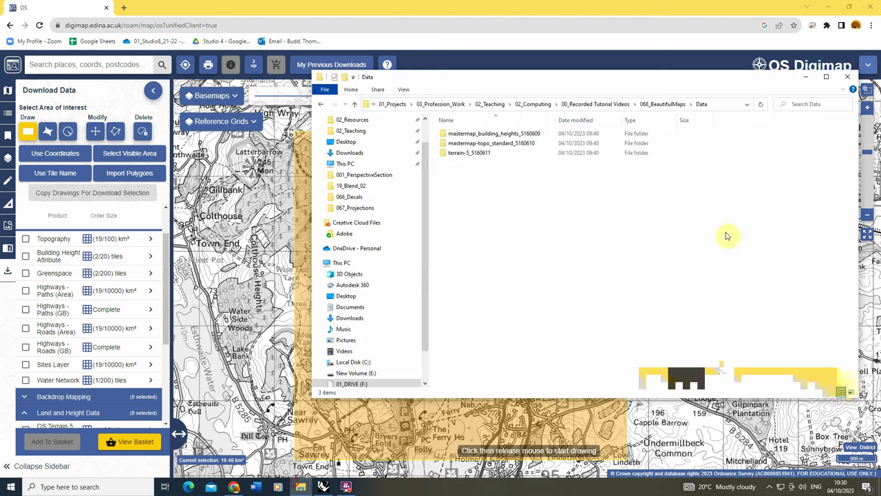
left_click(828, 76)
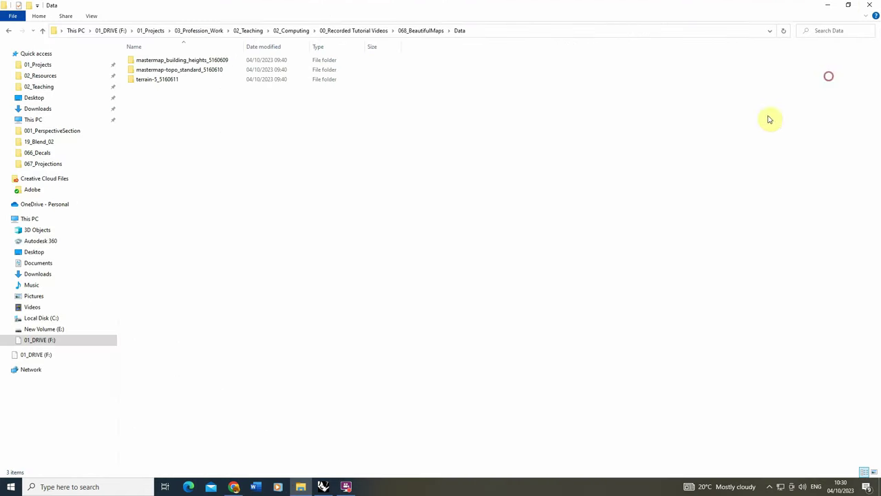
double_click(197, 71)
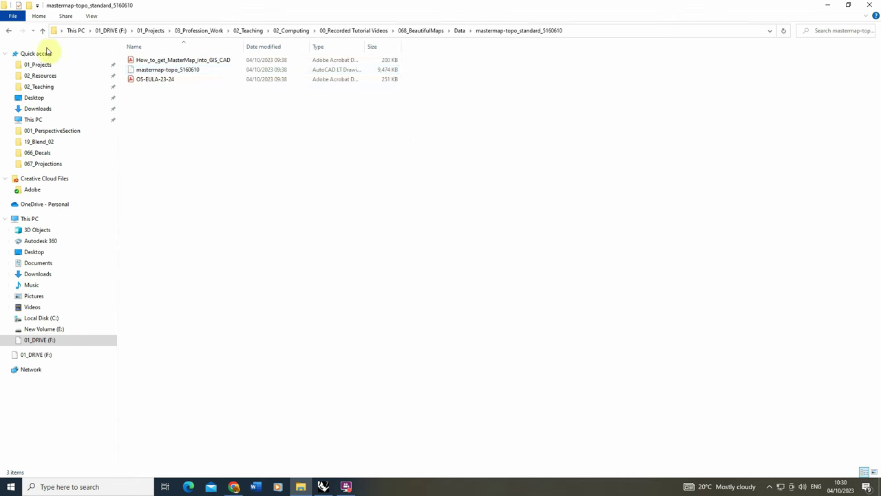
left_click(10, 31)
left_click(159, 81)
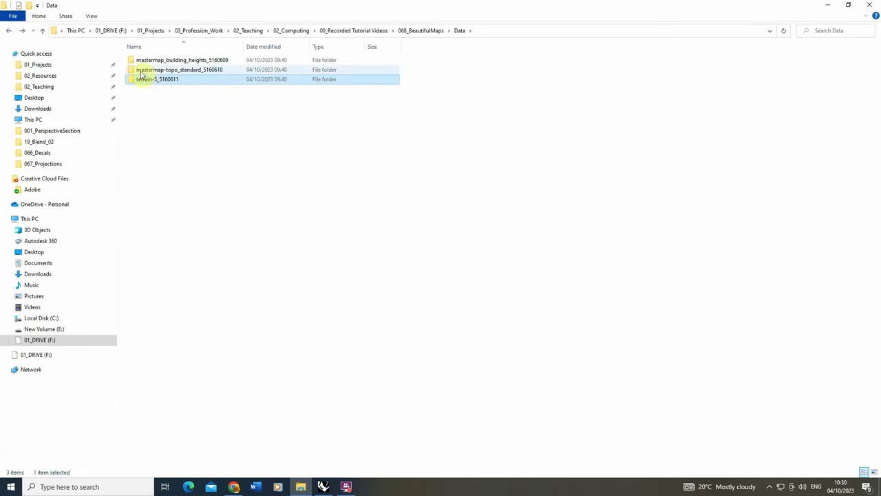
left_click(188, 61)
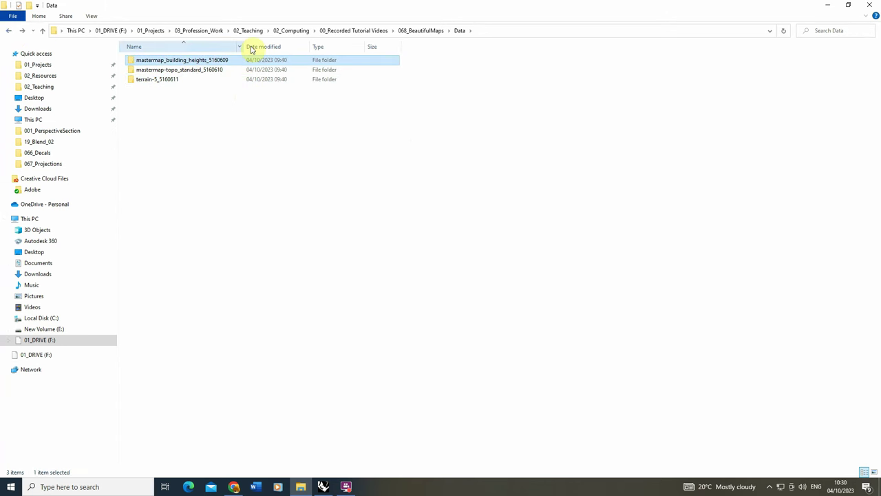
- Look through the drawings in the sd folder of mastermap_building_heights_5160609 and return to the Data folder
double_click(189, 62)
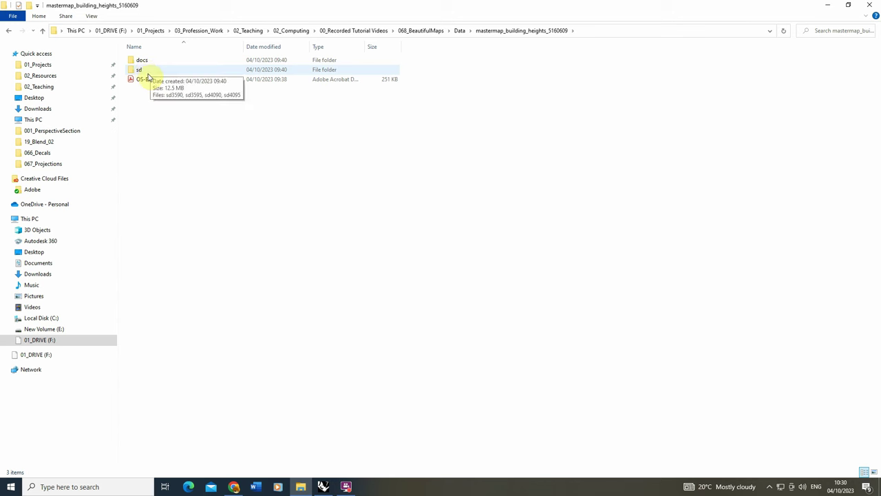
double_click(178, 71)
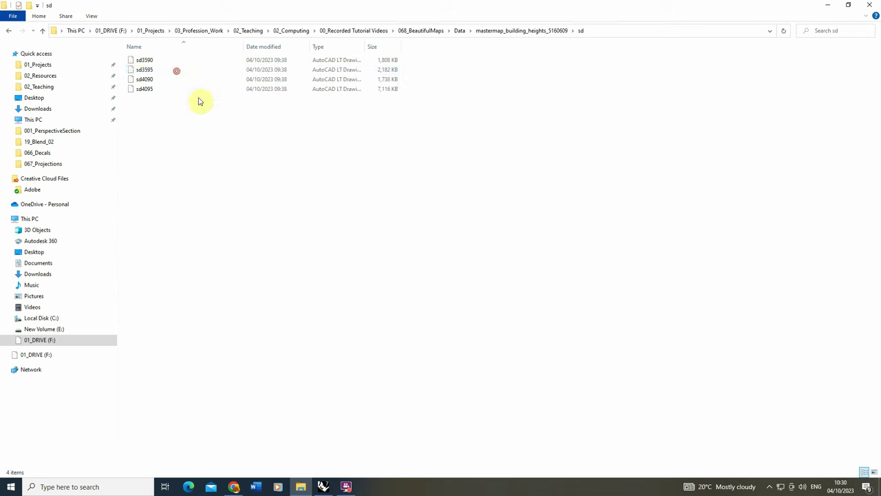
left_click(8, 30)
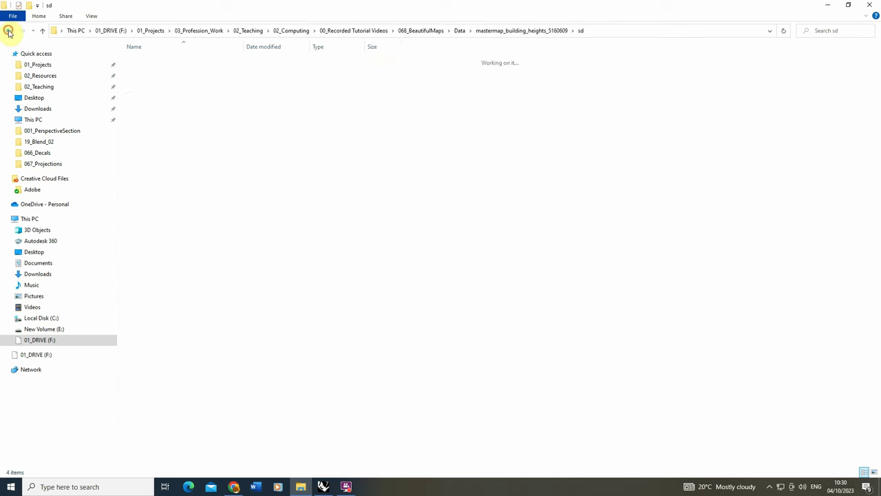
left_click(9, 30)
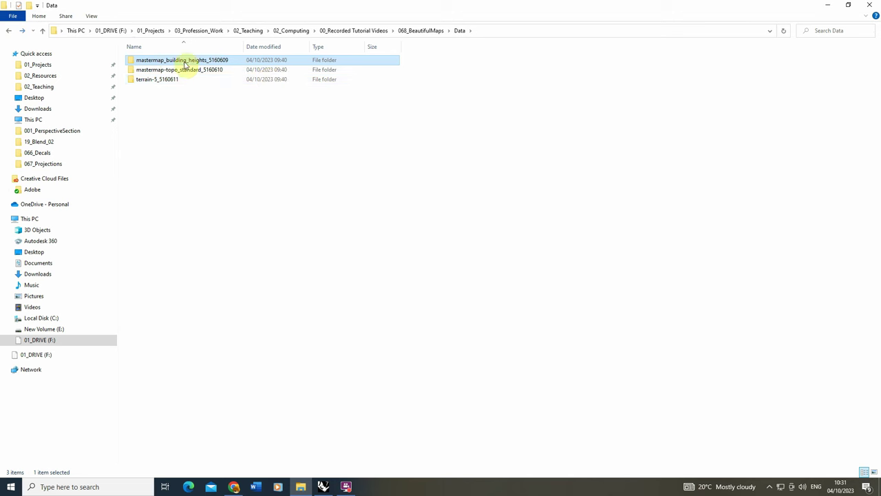
left_click(258, 152)
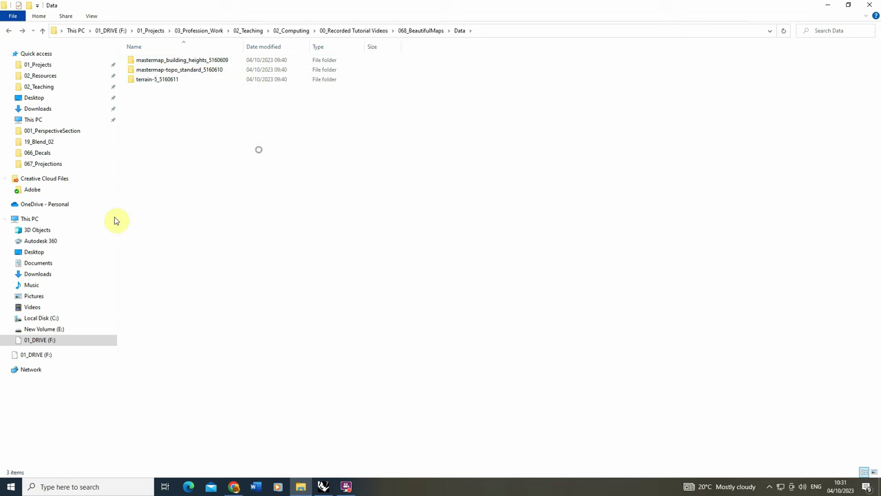
- Switch to Rhino 7 and start a file import from the Data folder of 068_BeautifulMaps, using its path copied from File Explorer
left_click(323, 488)
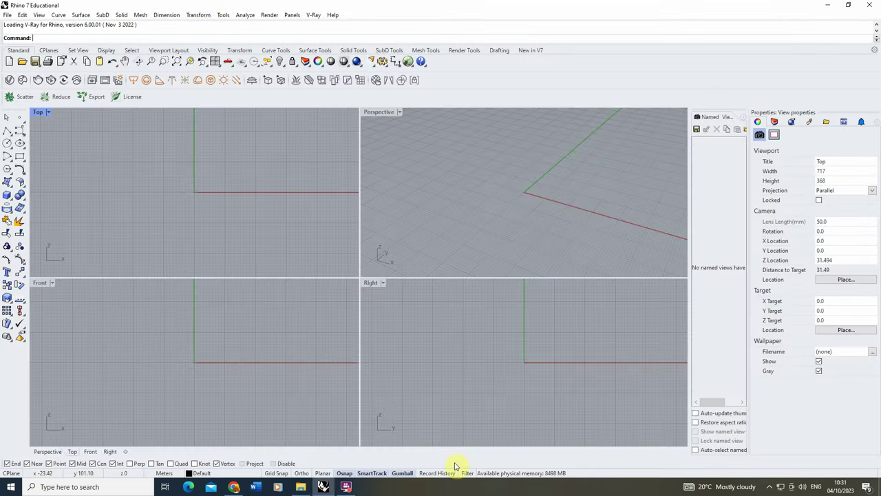
left_click(10, 17)
left_click(28, 122)
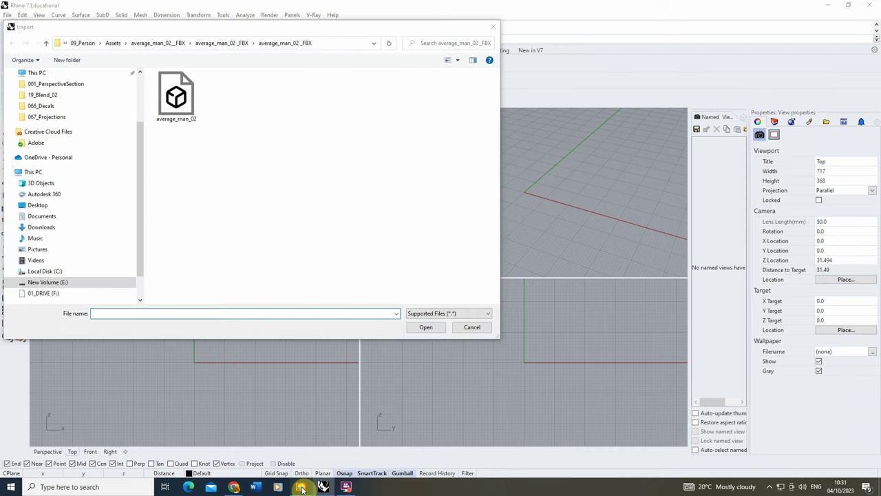
left_click(300, 487)
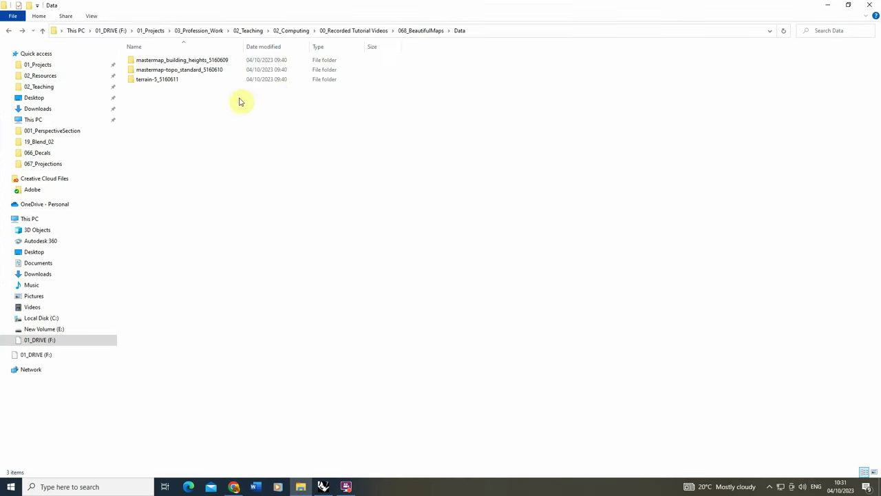
left_click(493, 29)
key("ctrl+c")
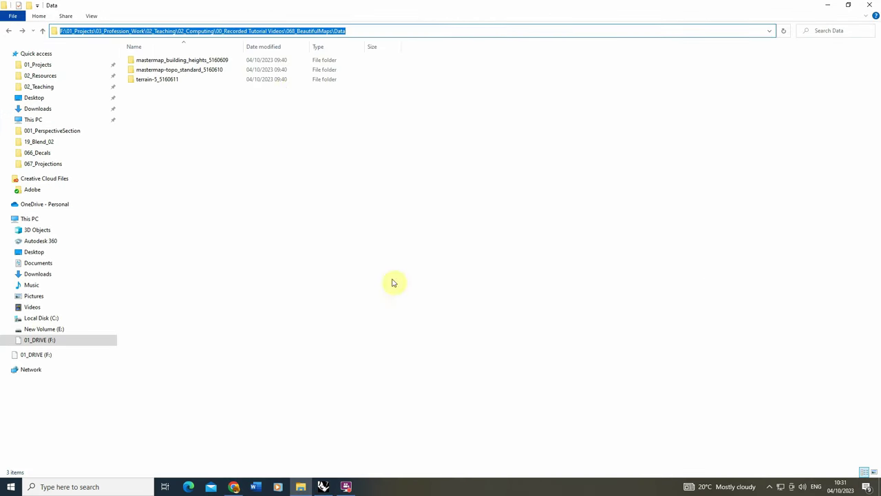
left_click(324, 486)
key("ctrl+v")
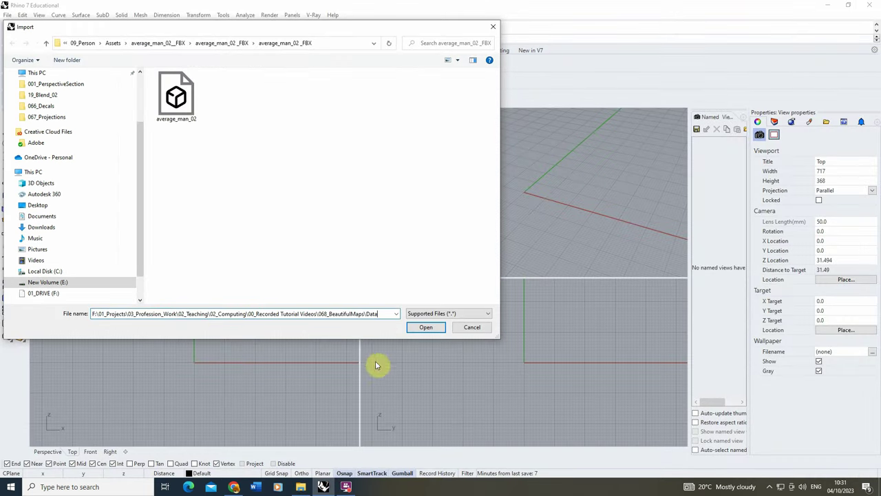
left_click(426, 328)
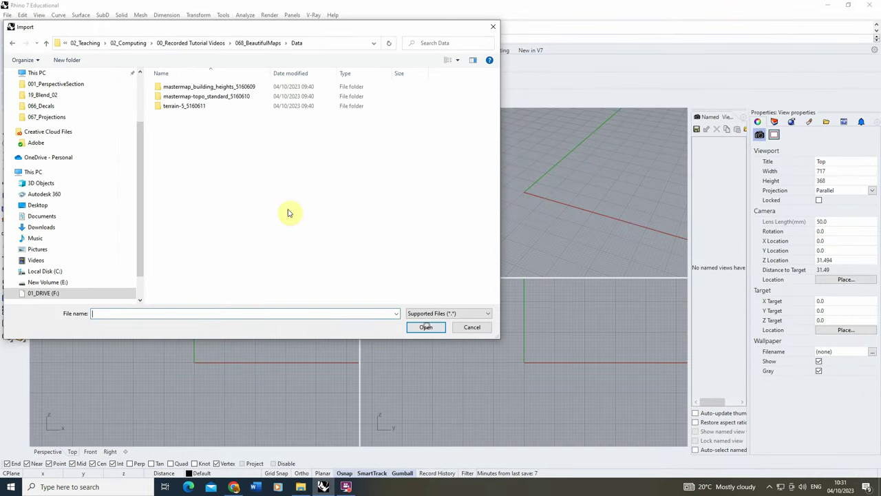
- Import the mastermap-topo_5160610 drawing from the mastermap-topo_standard_5160610 folder with the default DWG import options
double_click(224, 100)
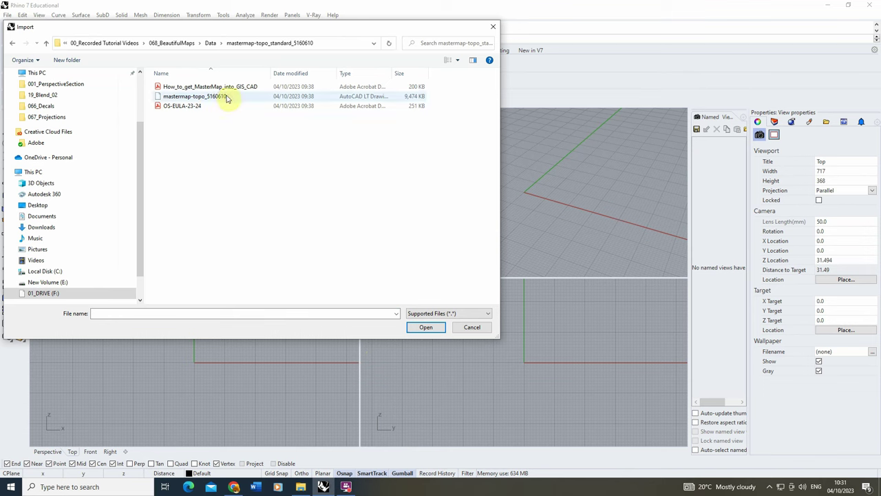
left_click(228, 97)
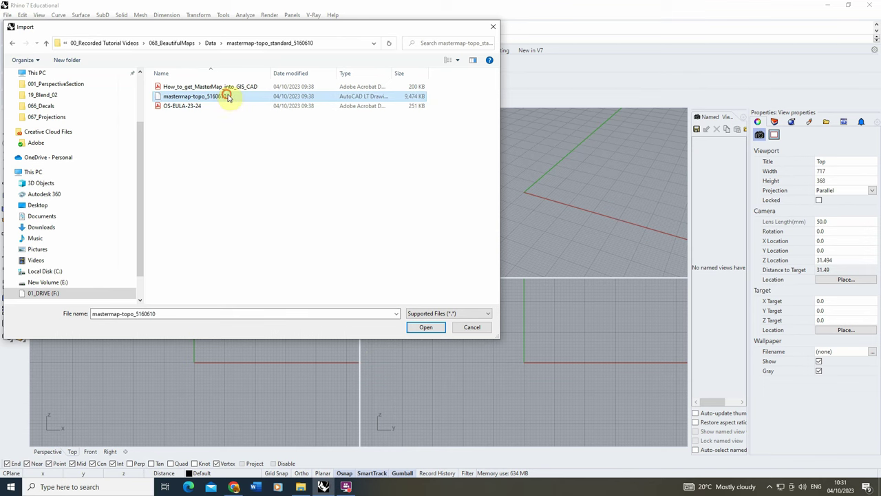
left_click(426, 328)
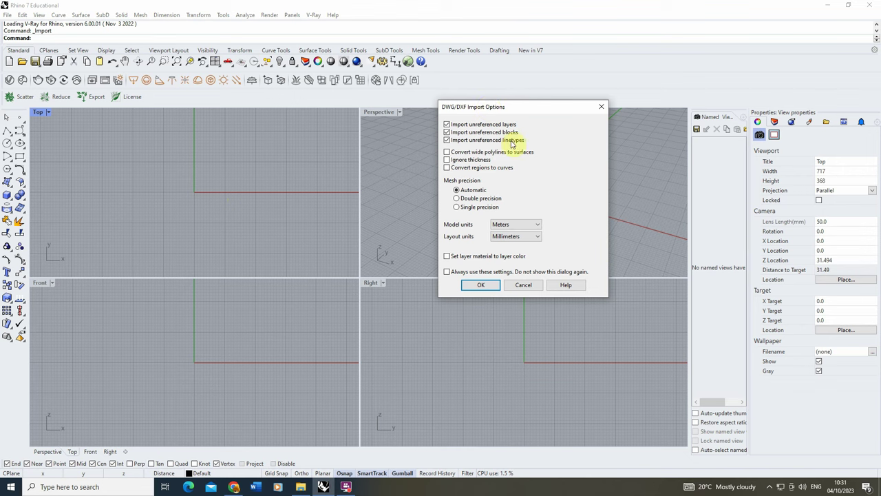
left_click(475, 287)
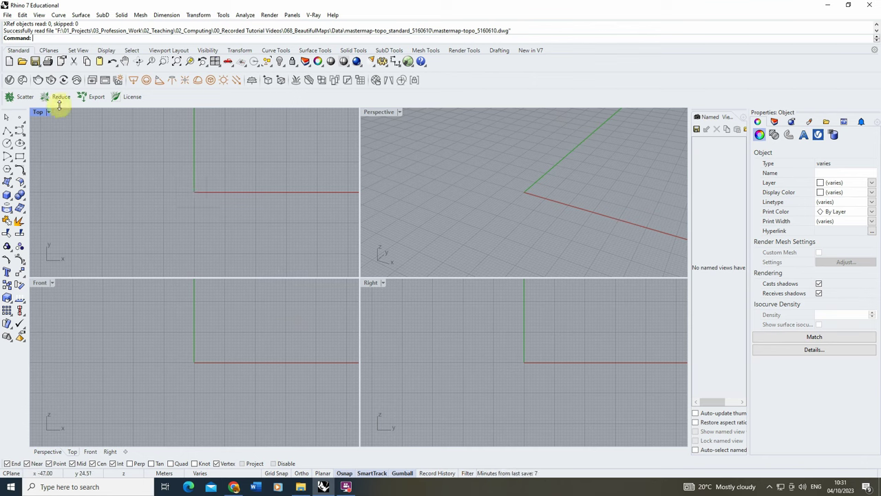
- Fit the imported topography in the Top view, maximize that viewport and deselect the map to inspect it
left_click(177, 62)
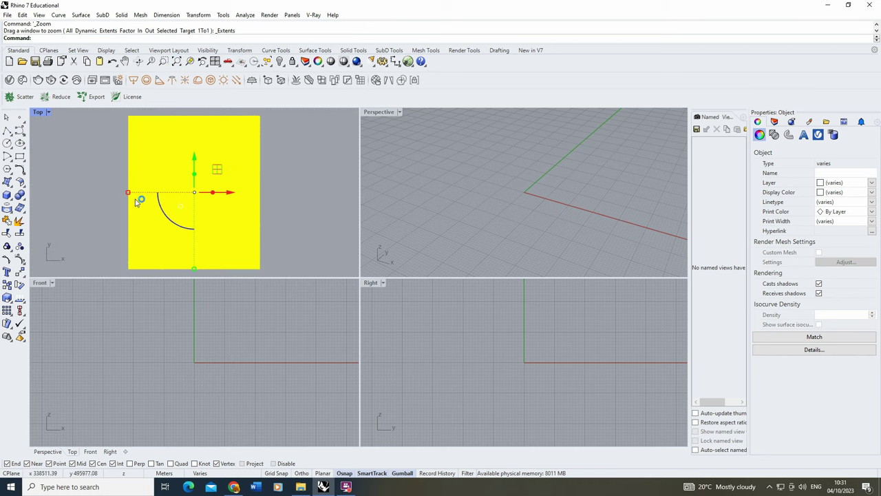
double_click(39, 114)
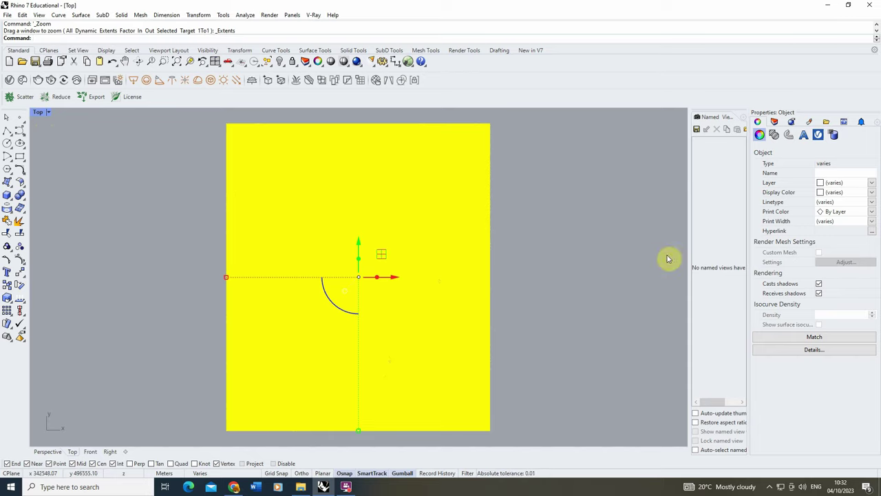
left_click(577, 207)
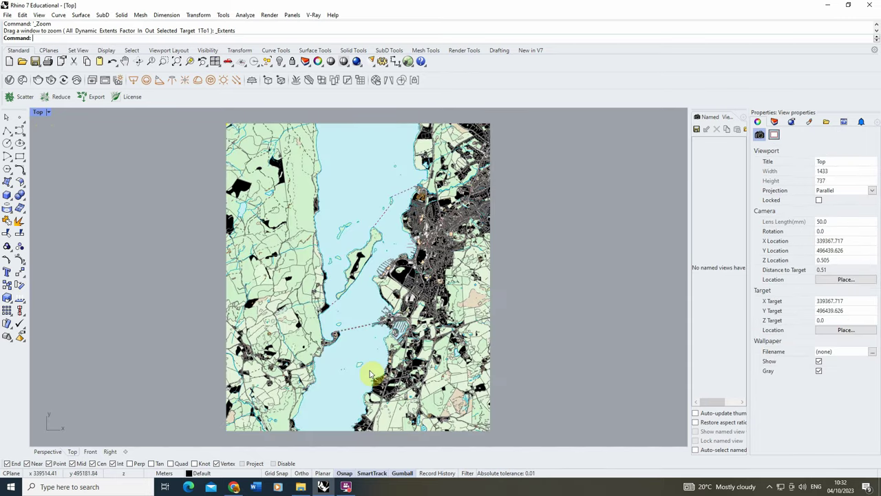
scroll(368, 356, "up", 4)
scroll(344, 323, "up", 2)
scroll(256, 335, "down", 6)
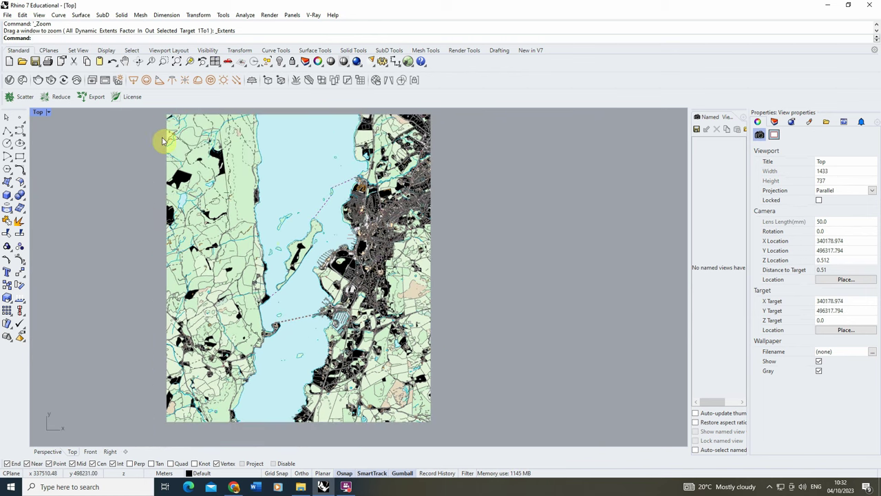
- Import the terrain-5-SD39NE contour drawing from the sd folder of terrain-5_5160611 with the default DWG import options
left_click(7, 15)
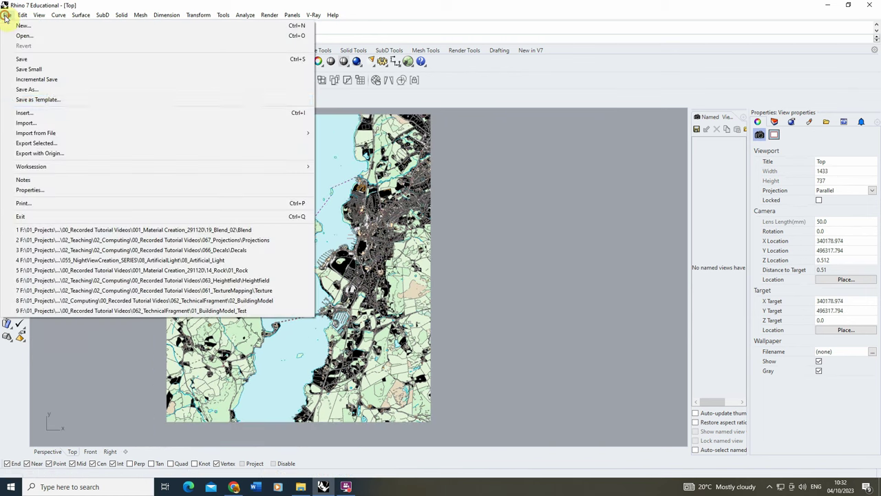
left_click(26, 124)
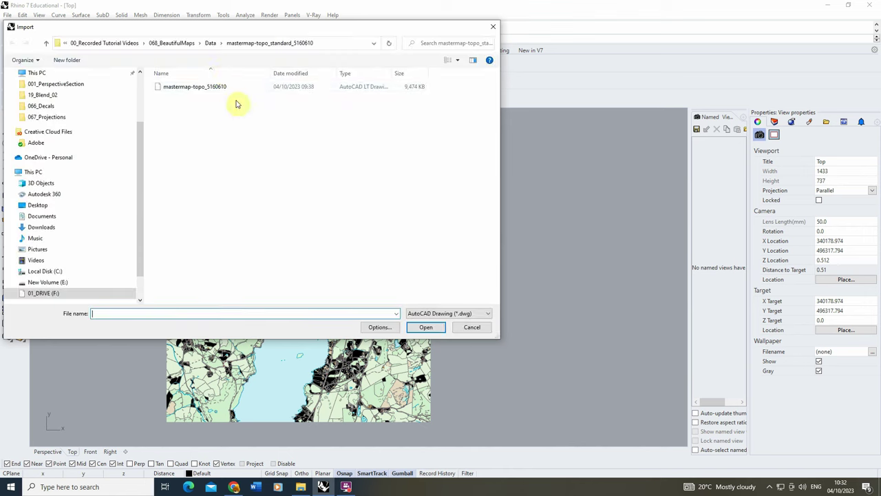
left_click(212, 43)
double_click(190, 106)
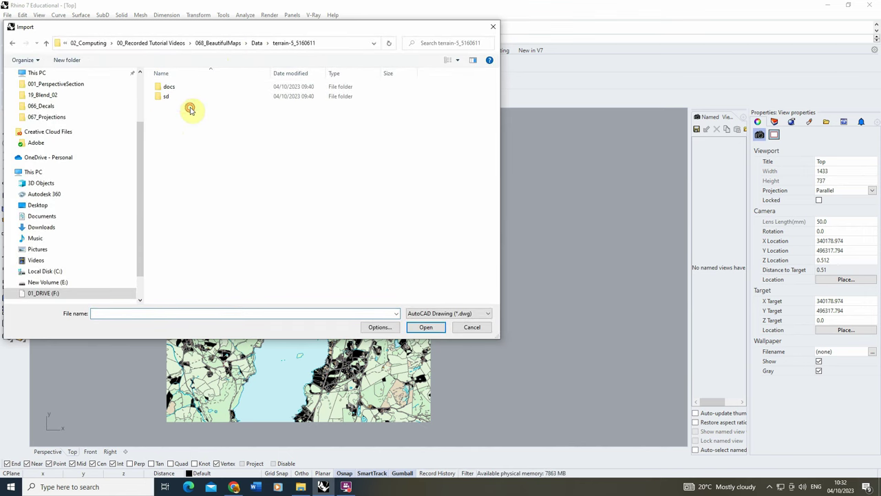
double_click(189, 98)
left_click(202, 86)
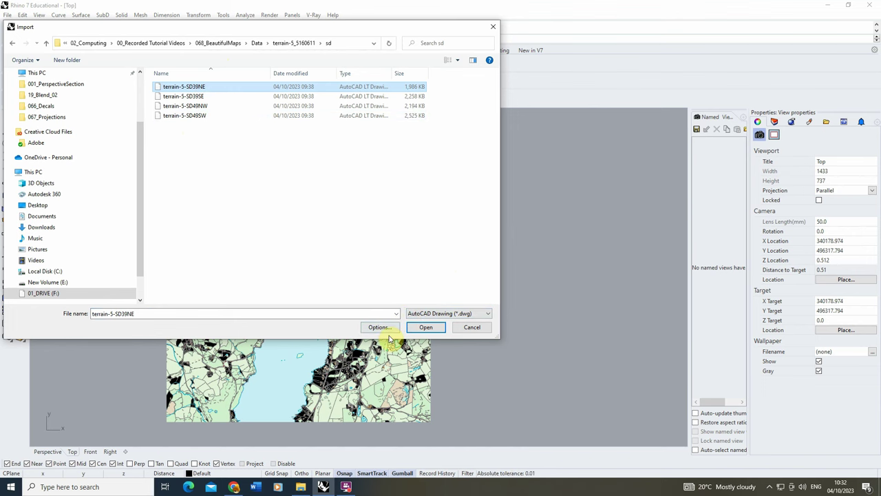
left_click(437, 328)
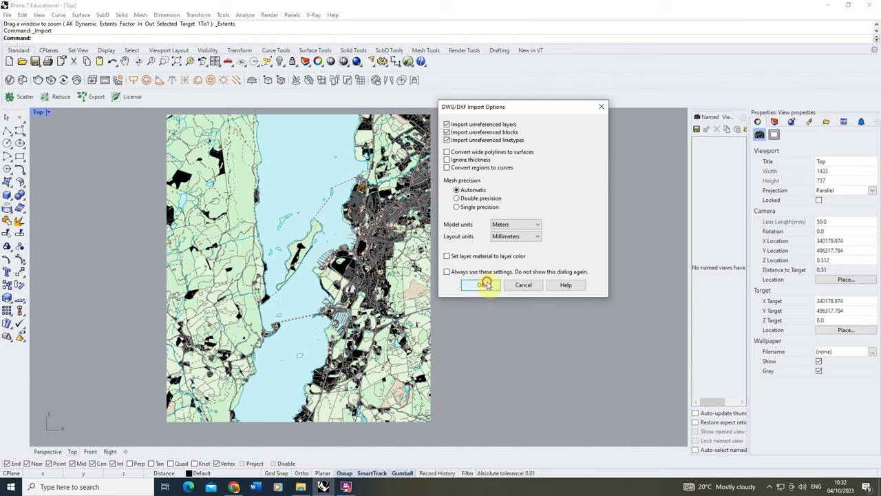
left_click(486, 285)
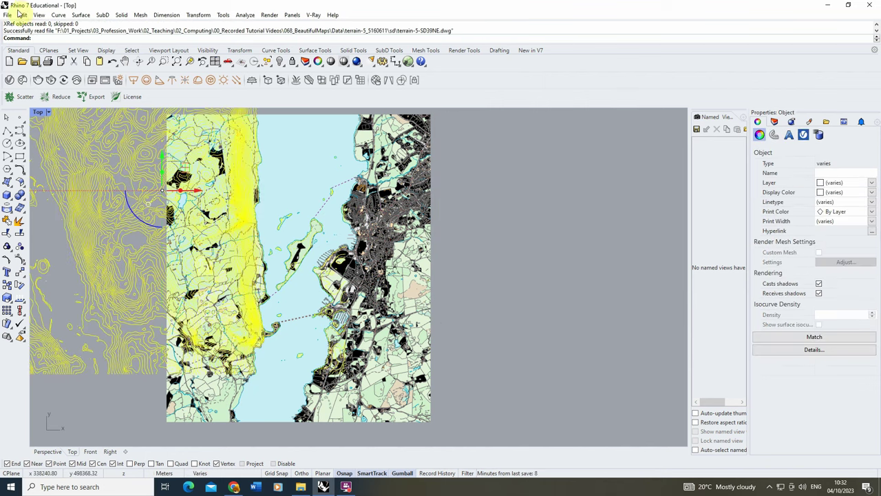
- Import the terrain-5-SD39SE contour drawing with the default DWG import options
left_click(8, 15)
left_click(48, 131)
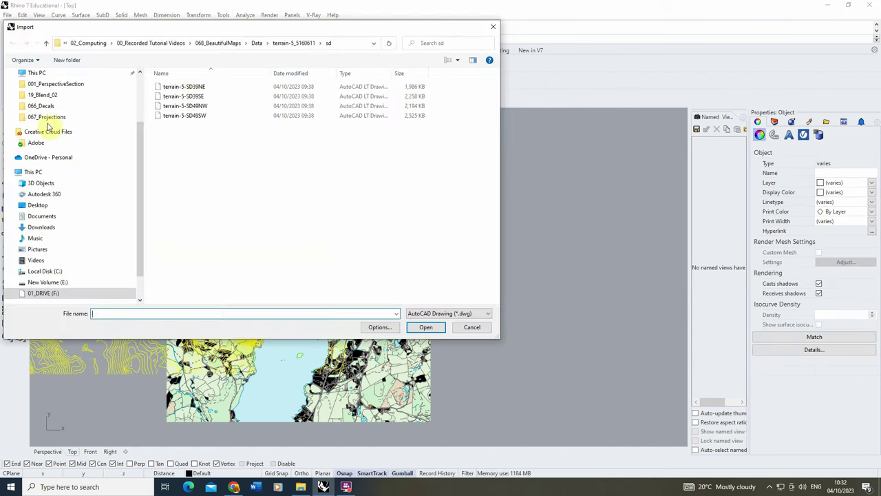
left_click(183, 87)
left_click(426, 327)
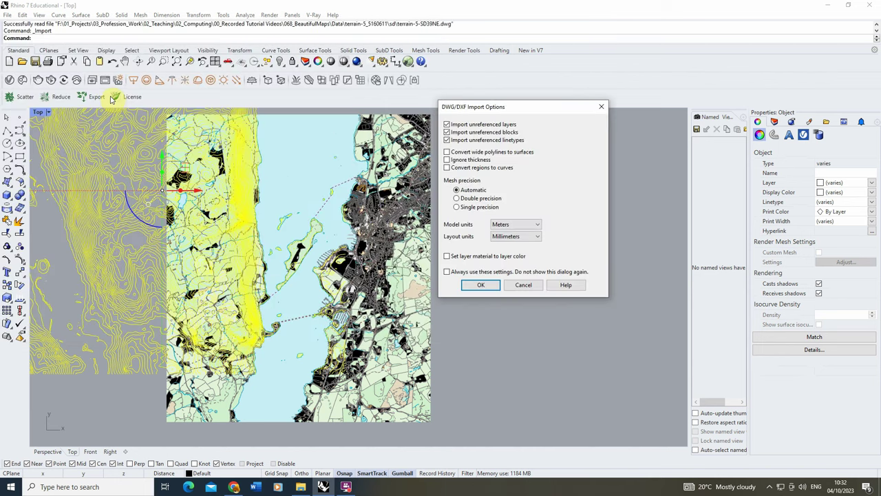
left_click(478, 286)
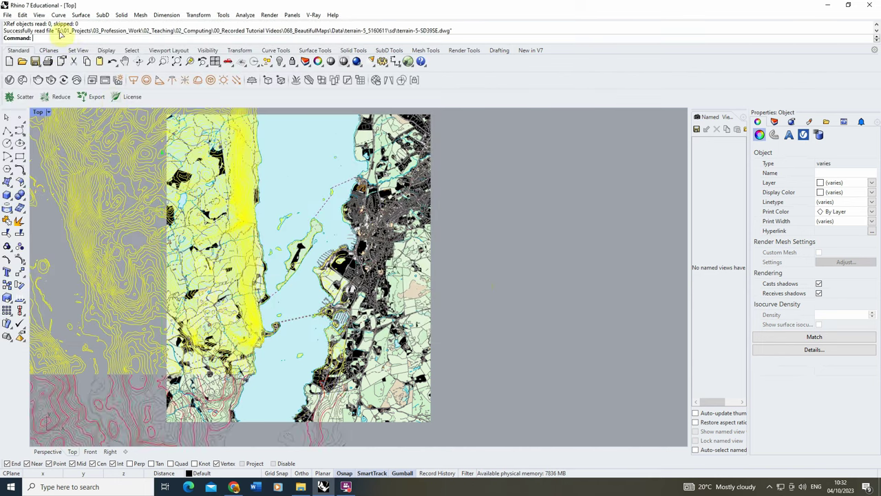
- Import the terrain-5-SD49NW contour drawing with the default DWG import options
left_click(8, 15)
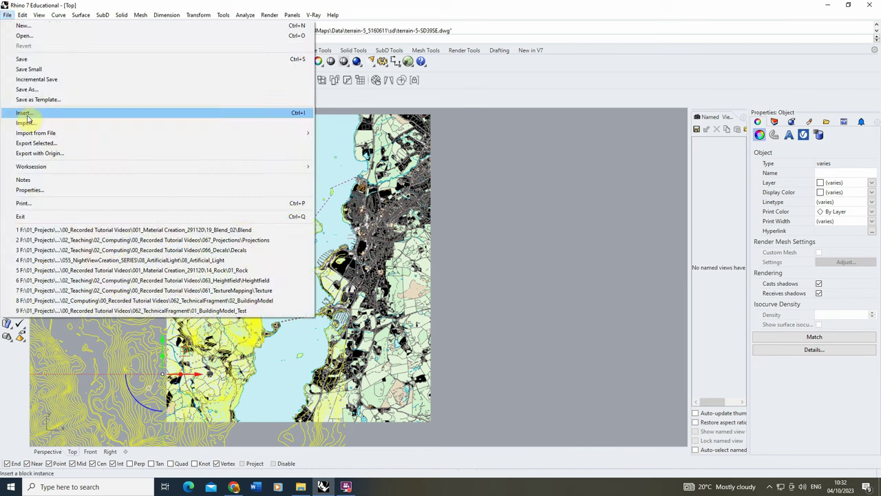
left_click(49, 131)
double_click(183, 96)
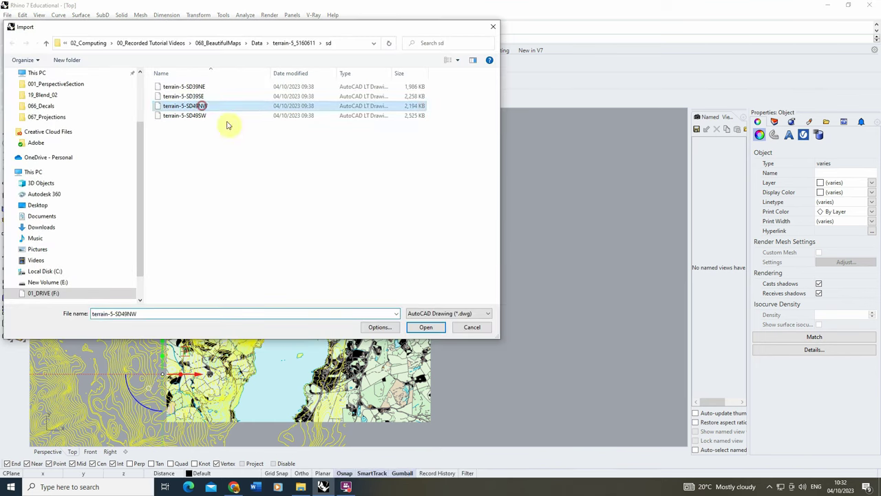
left_click(497, 285)
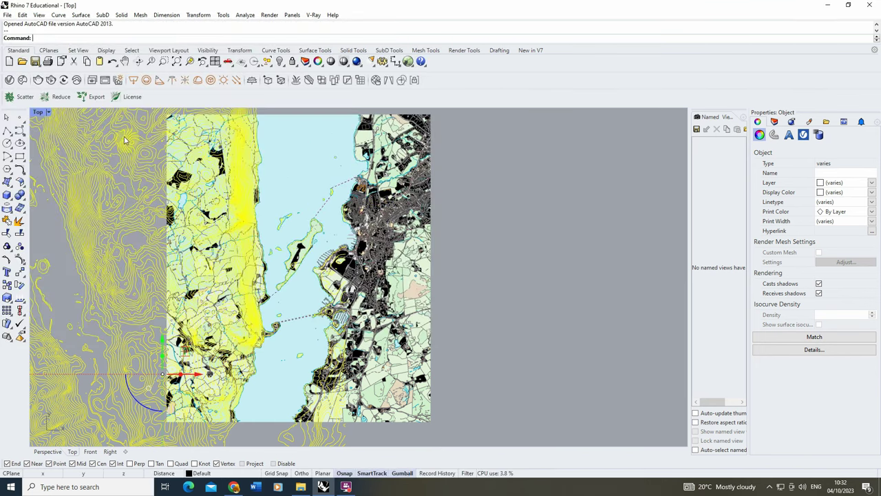
- Import the terrain-5-SD49SW contour drawing with the default DWG import options
left_click(8, 15)
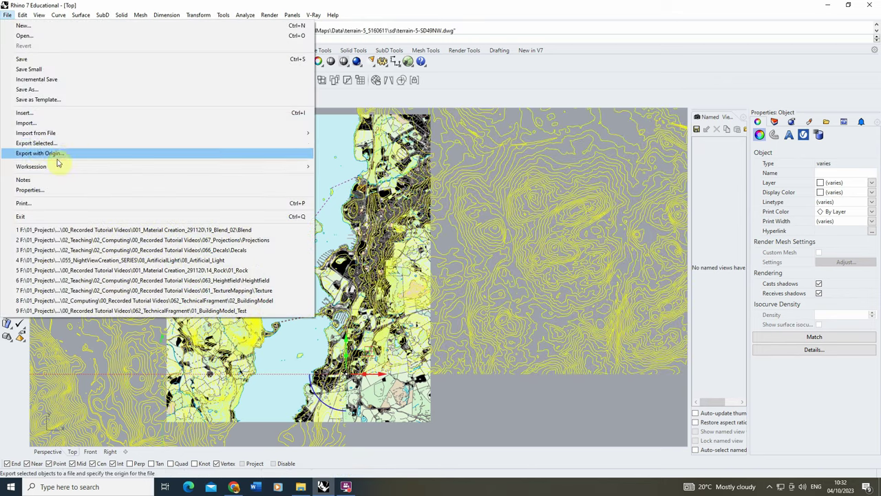
left_click(38, 130)
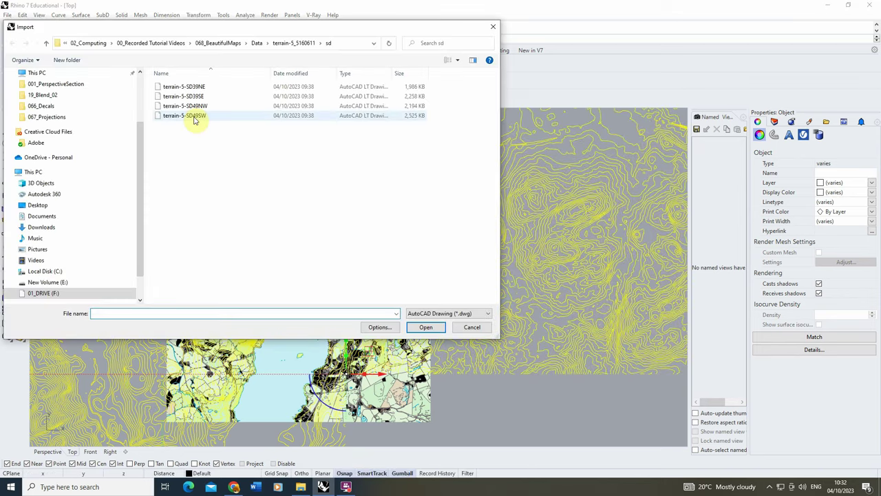
left_click(195, 117)
left_click(424, 325)
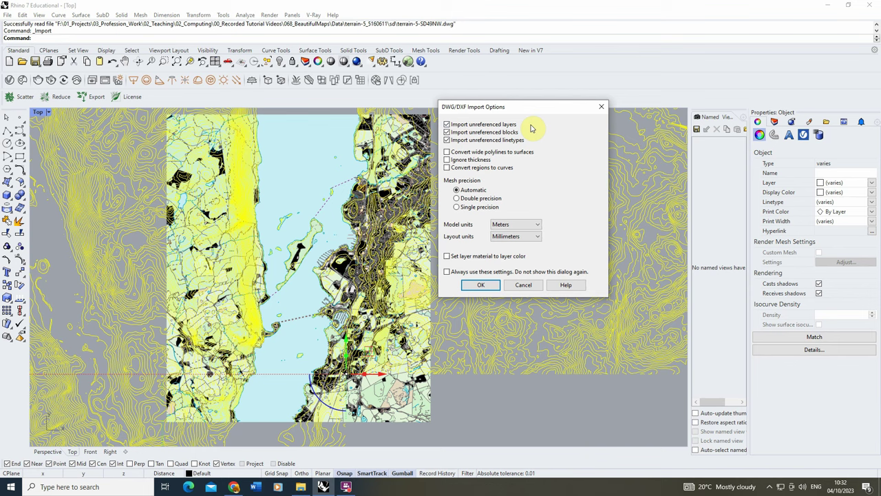
left_click(481, 284)
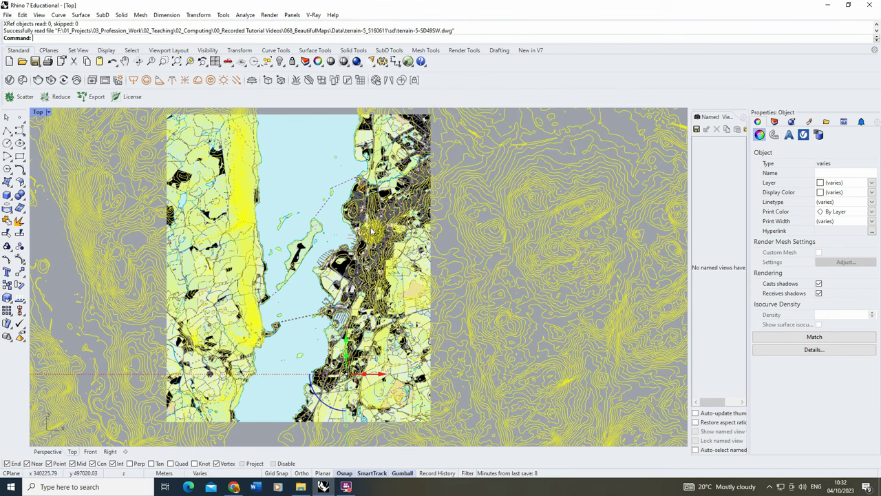
- Deselect the imported contour linework and check how it covers the lake map area
scroll(303, 258, "down", 6)
left_click(300, 184)
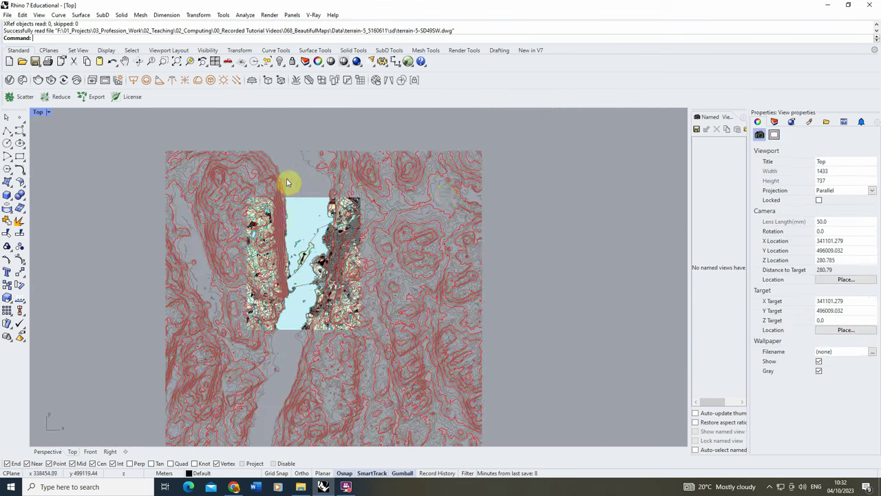
scroll(302, 269, "up", 5)
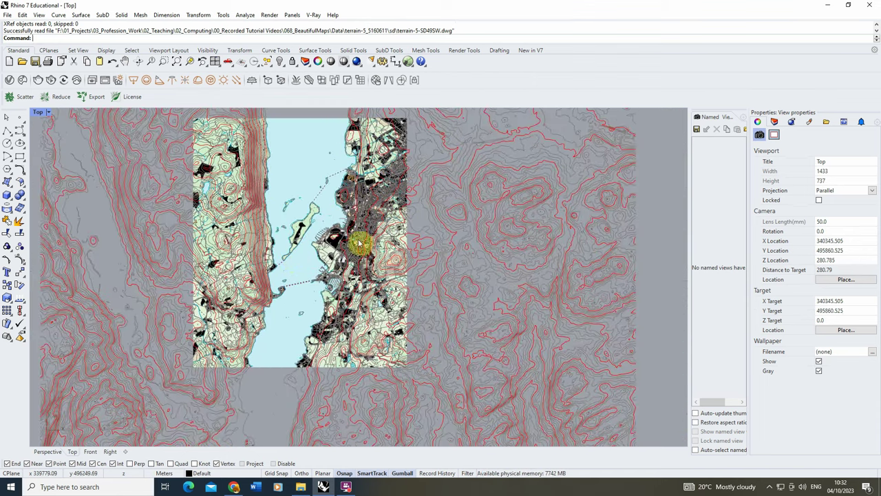
scroll(269, 148, "up", 2)
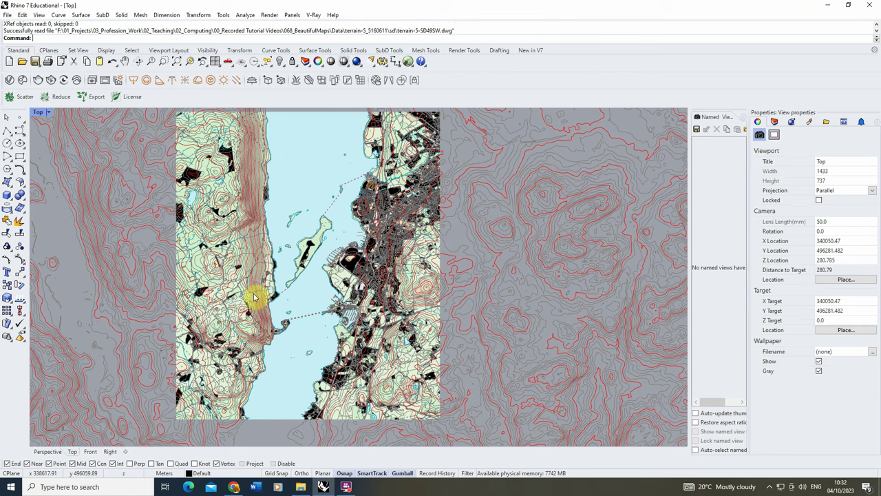
- Show the layer list, remove the Named Views pane beside it, and widen the list to reveal its colour and linetype columns
left_click(774, 122)
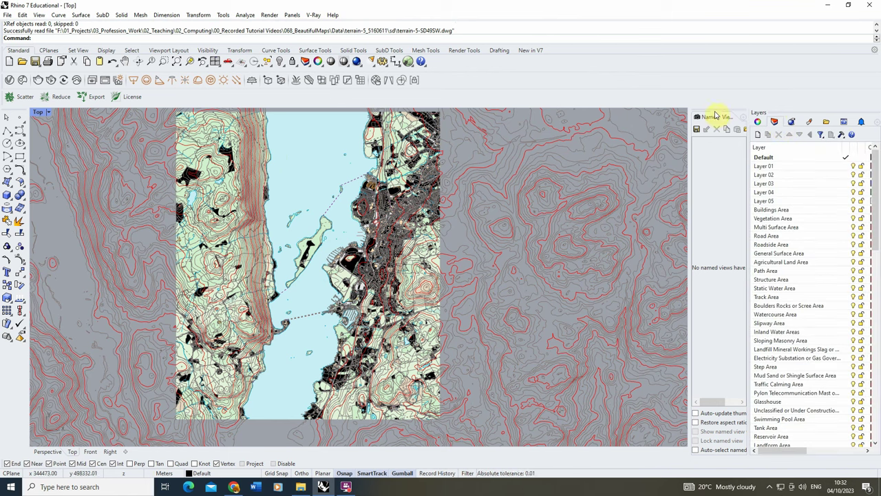
left_click_drag(712, 118, 714, 119)
left_click(827, 114)
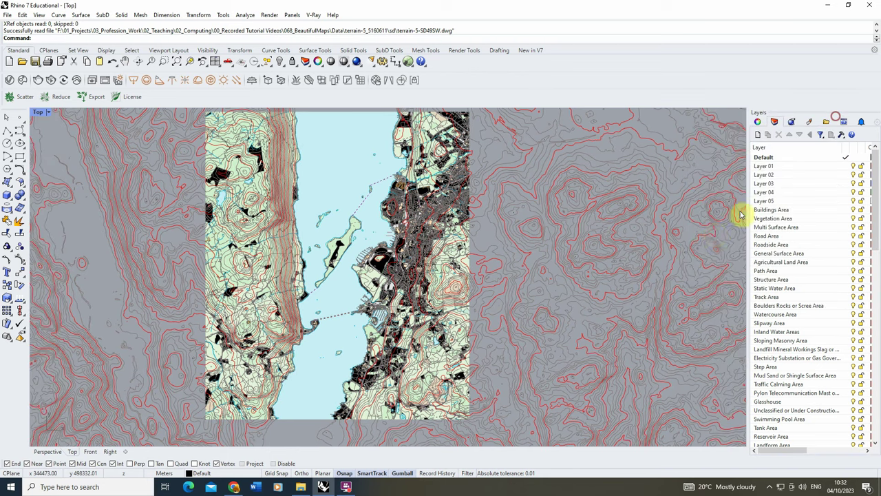
left_click_drag(748, 202, 619, 207)
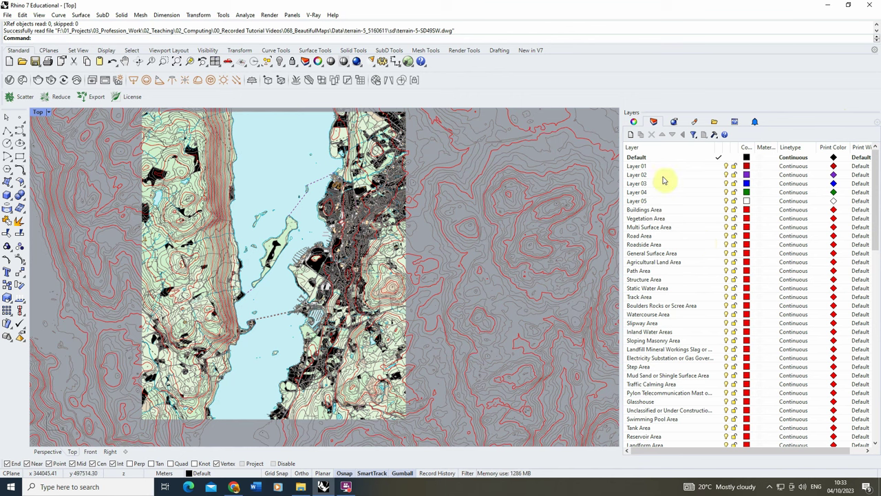
- Review the imported layers and delete the unused default layers Layer 01 through Layer 05
scroll(669, 309, "down", 15)
scroll(671, 342, "down", 9)
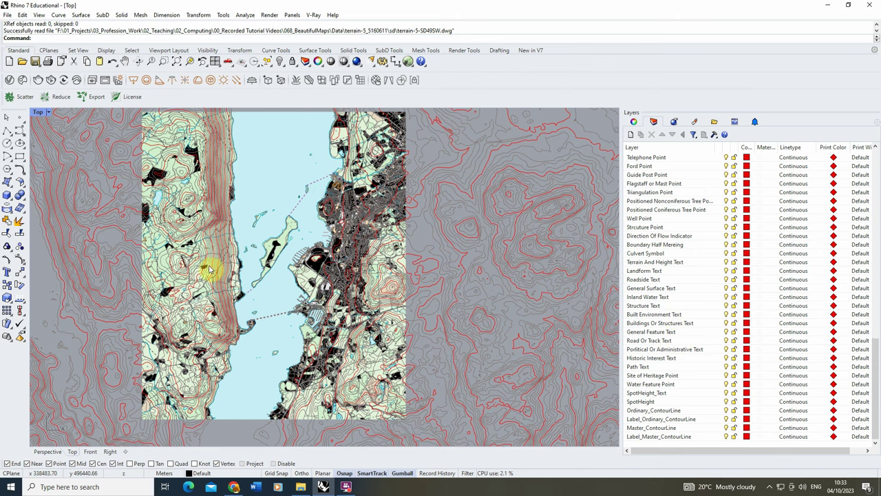
scroll(210, 269, "up", 5)
scroll(772, 228, "up", 20)
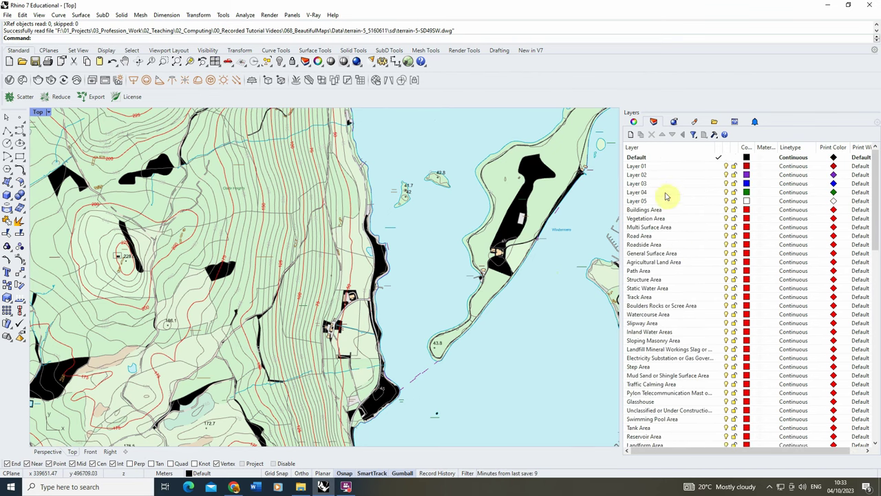
left_click(662, 167)
left_click(660, 201, "shift")
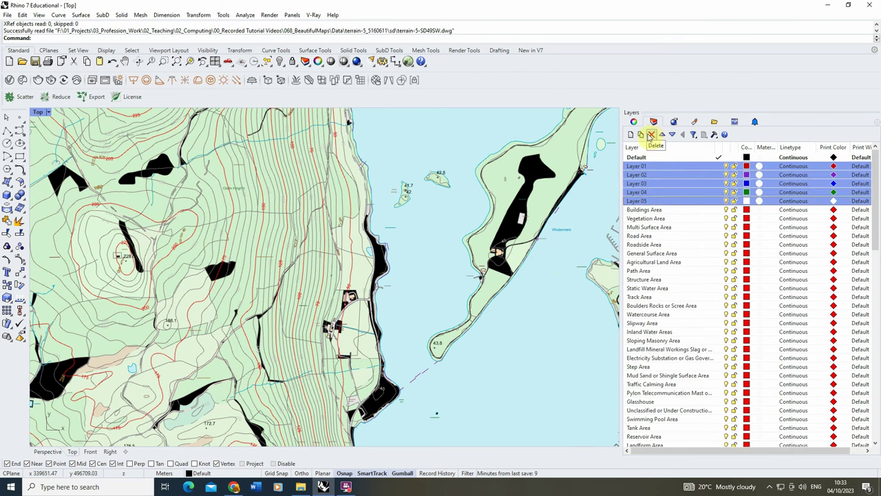
left_click(651, 134)
left_click(659, 168)
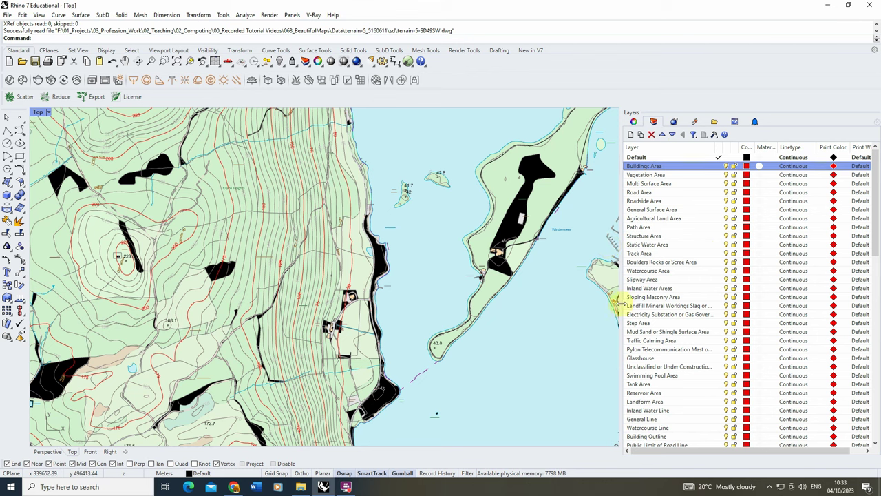
- Turn off the visibility of the area layers from Buildings Area through Sloping Masonry Area
left_click_drag(622, 292, 595, 295)
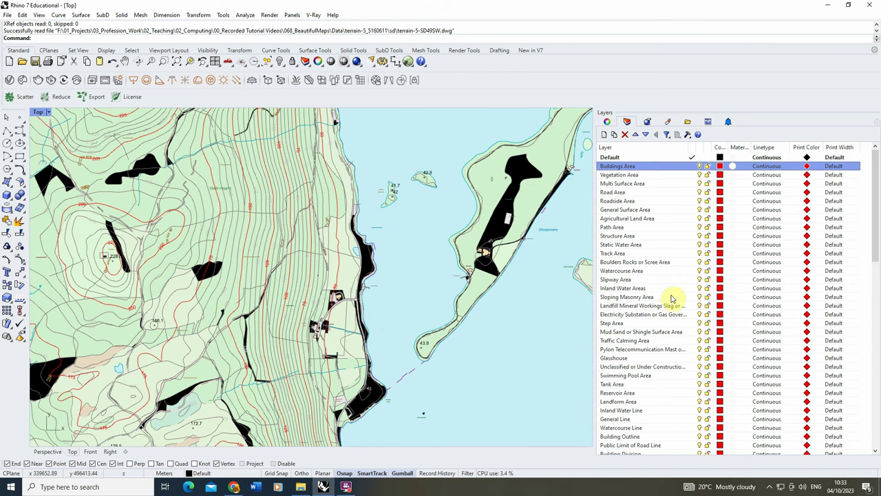
left_click(672, 297)
left_click(659, 166, "shift")
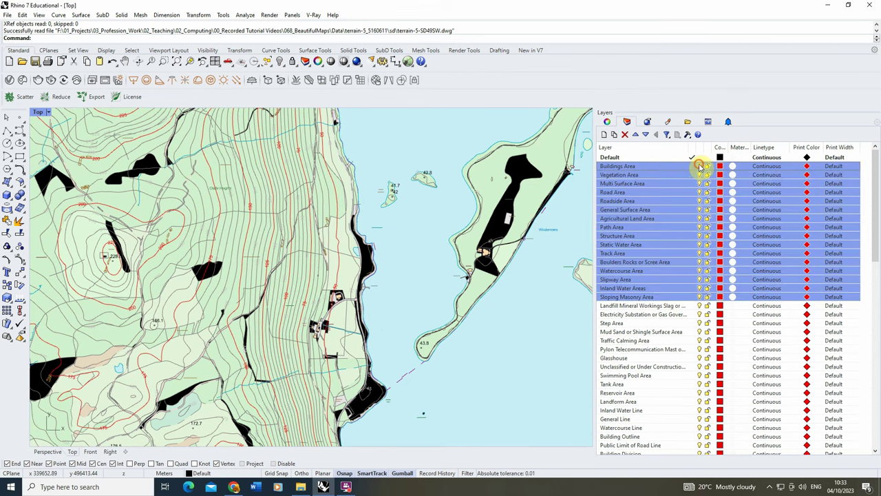
left_click(699, 167)
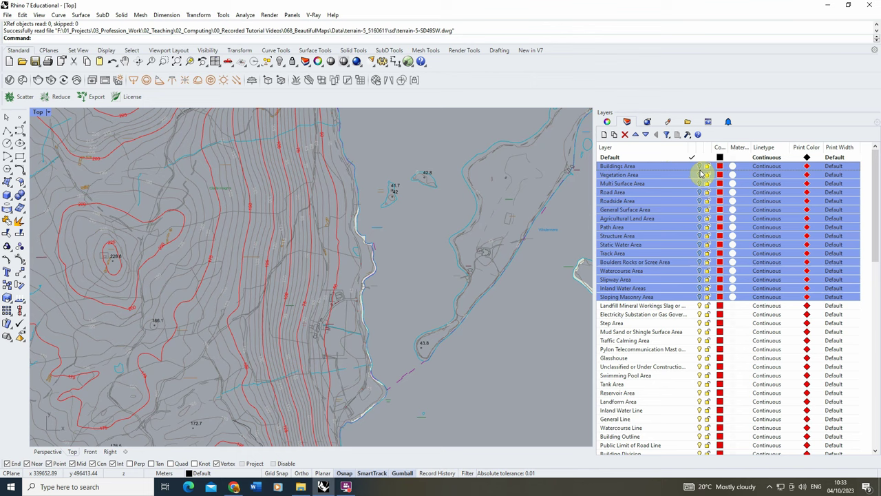
- Create a layer named Area, nest the Buildings Area through Sloping Masonry Area layers under it, and collapse the group
left_click(608, 136)
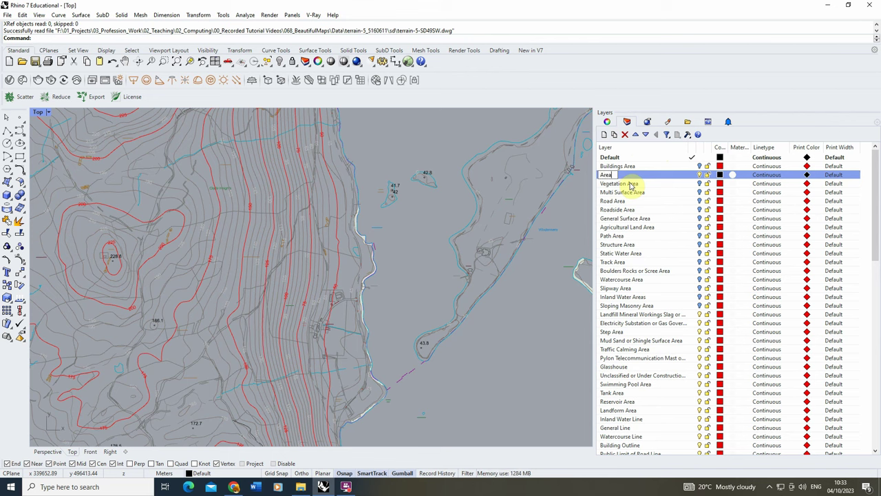
left_click(632, 184)
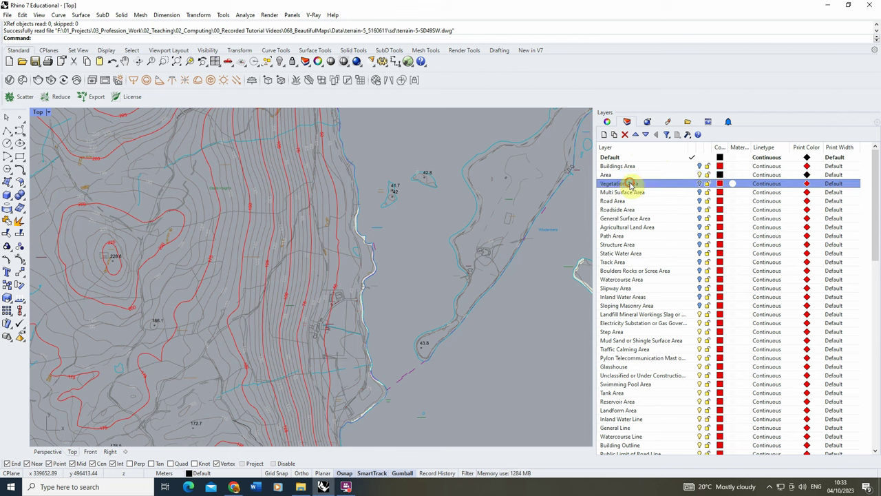
left_click(648, 305)
left_click(635, 185, "shift")
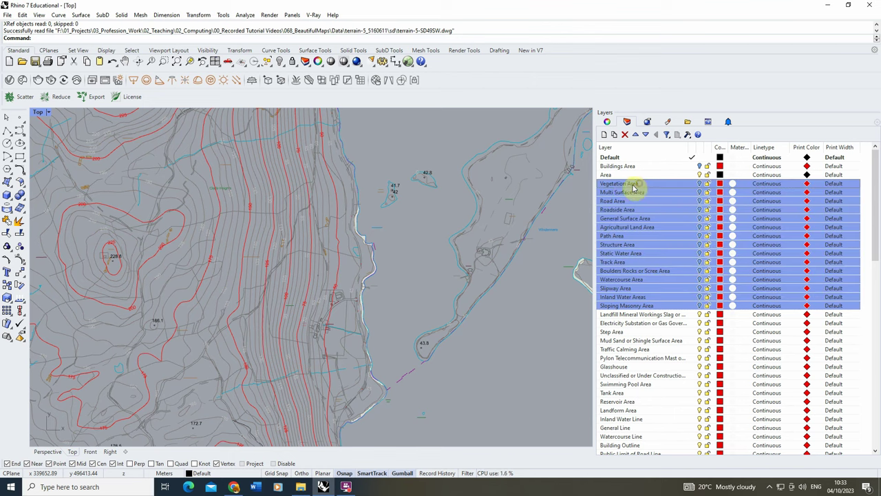
left_click_drag(625, 184, 600, 172)
left_click(628, 168)
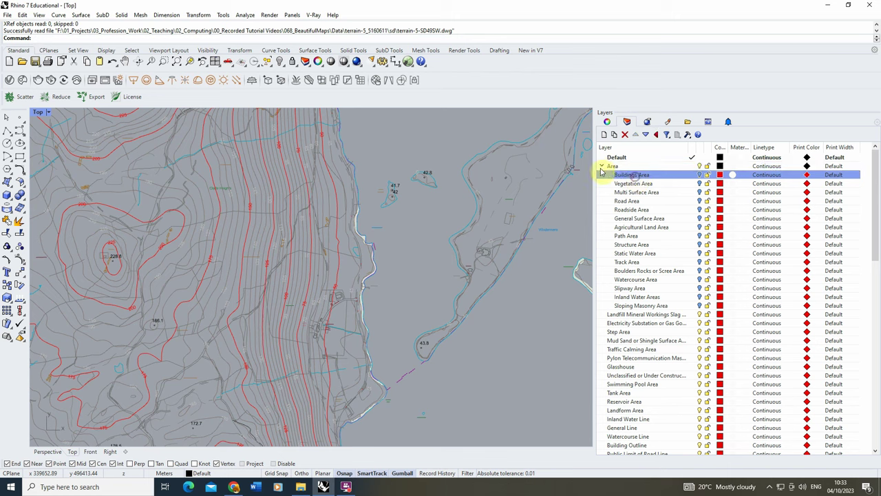
left_click(602, 166)
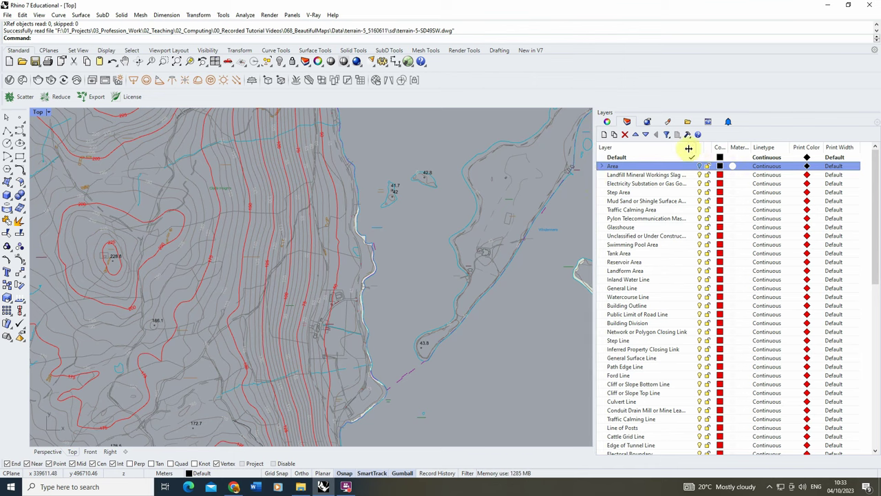
- Widen the layer name column and delete the layers from Landfill Mineral Workings Slag or Spoil Heap Area through Landform Area
left_click_drag(688, 149, 750, 147)
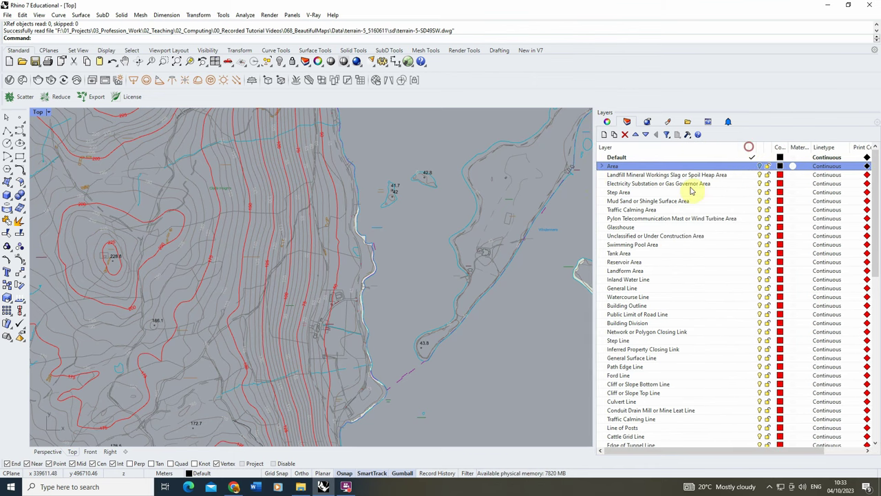
left_click(680, 174)
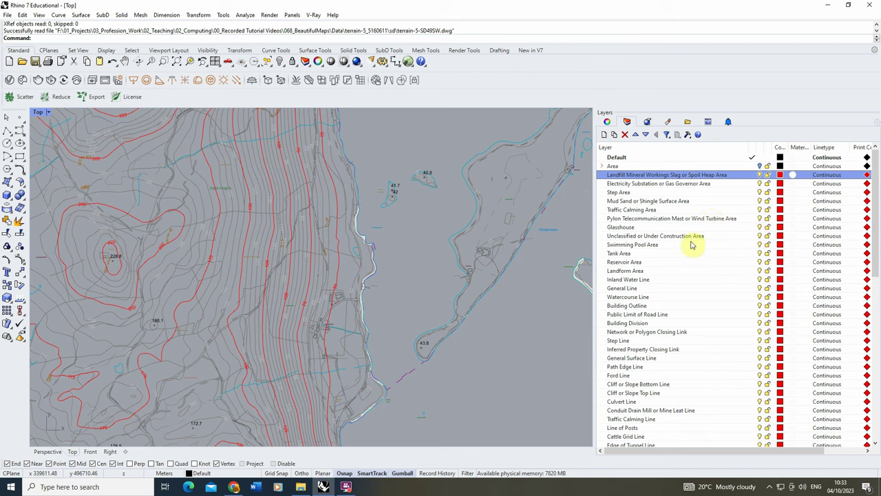
left_click(642, 272, "shift")
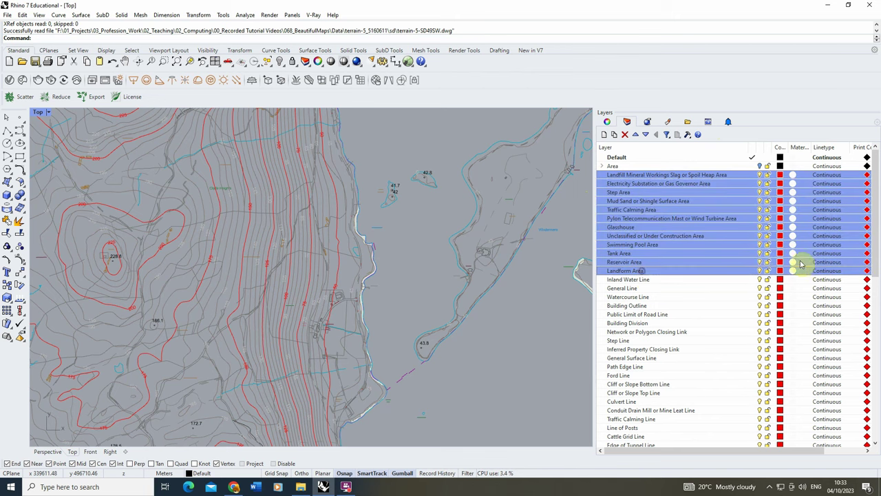
key("Delete")
- Create a new layer named Line directly below the Inland Water Line layer
left_click(642, 175)
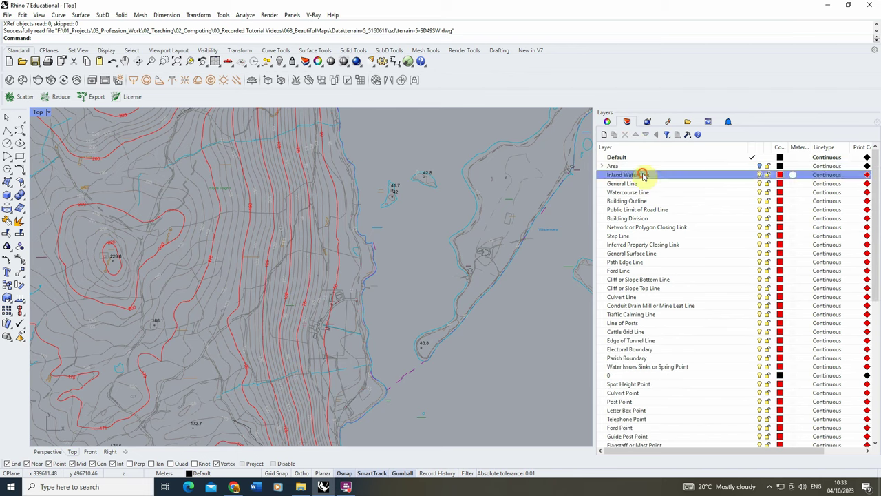
left_click(608, 137)
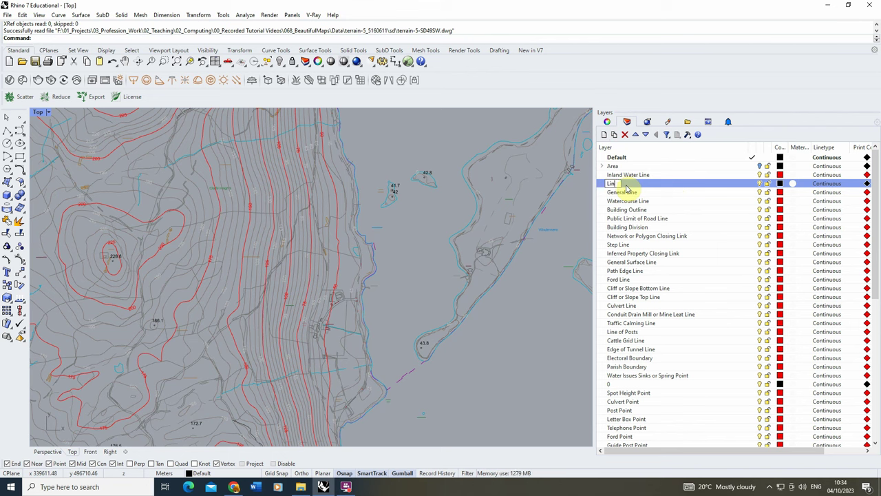
left_click(639, 192)
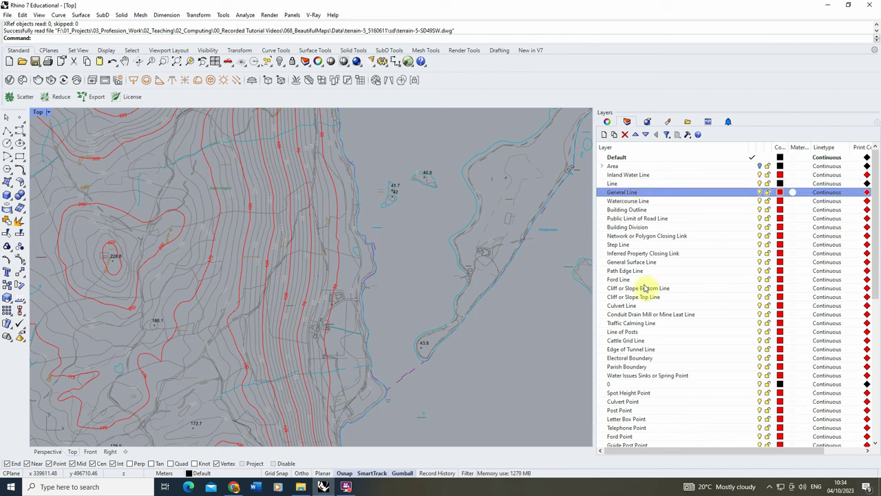
- Nest Inland Water Line and the layers from General Line through Traffic Calming Line under the Line layer
left_click(649, 349, "shift")
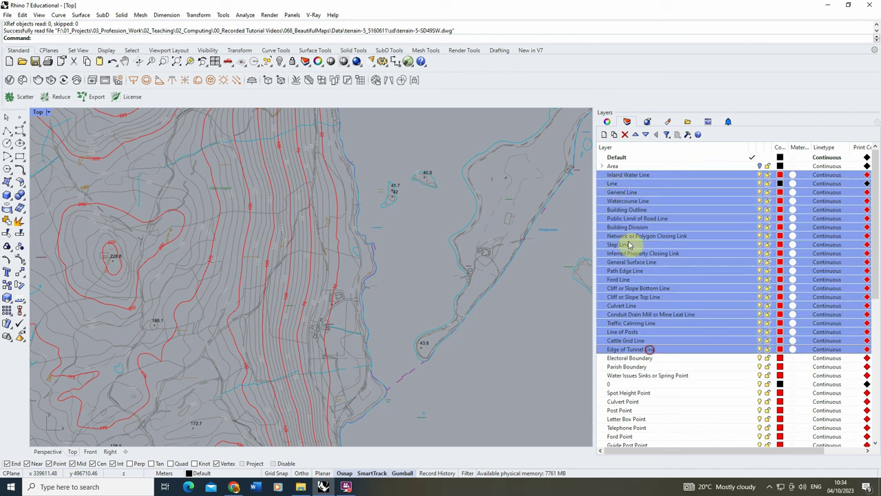
left_click(622, 193)
left_click(631, 331)
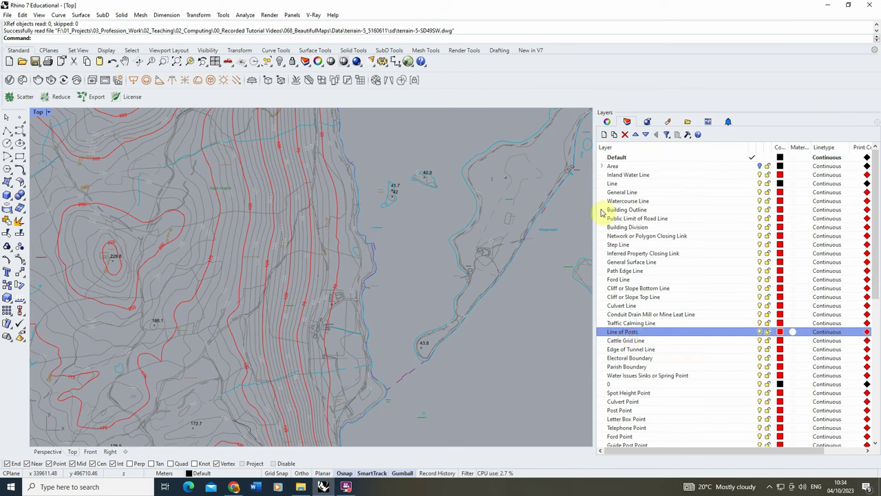
left_click(623, 193)
left_click(637, 323, "shift")
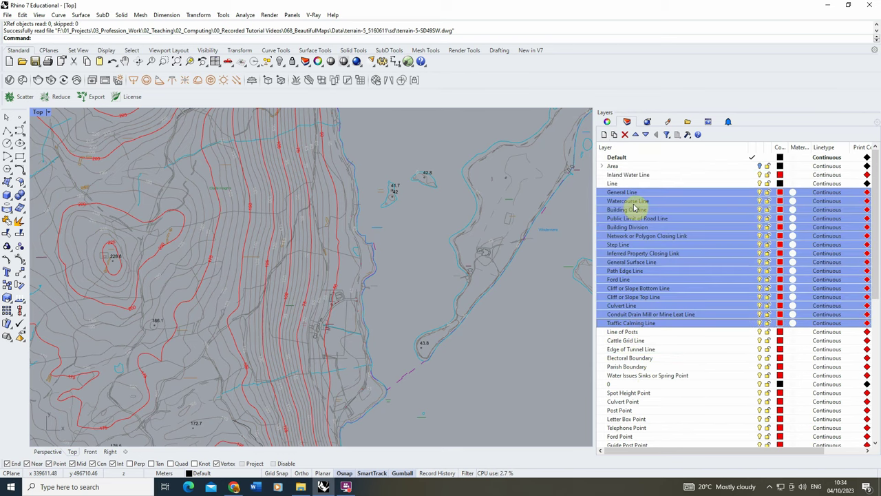
left_click(625, 185, "ctrl")
left_click_drag(626, 189, 635, 174)
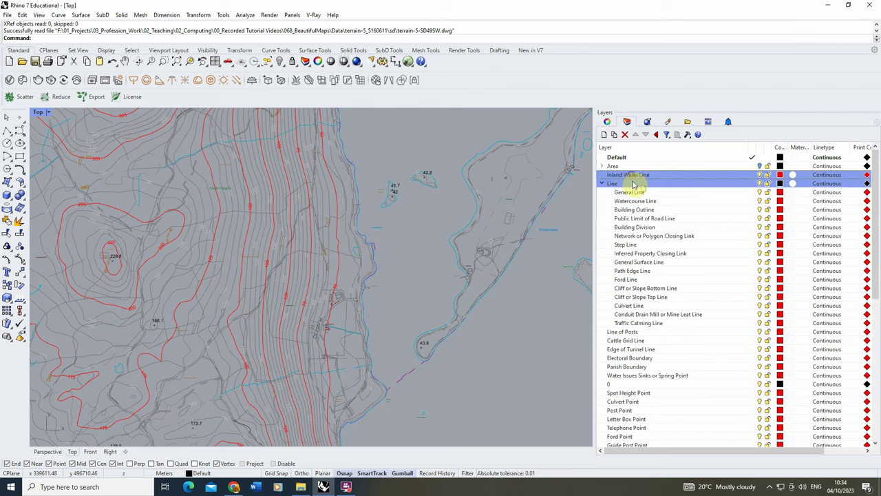
left_click(643, 183)
- Check the sublayers of Line, including Public Limit of Road Line, and collapse the group
left_click(602, 175)
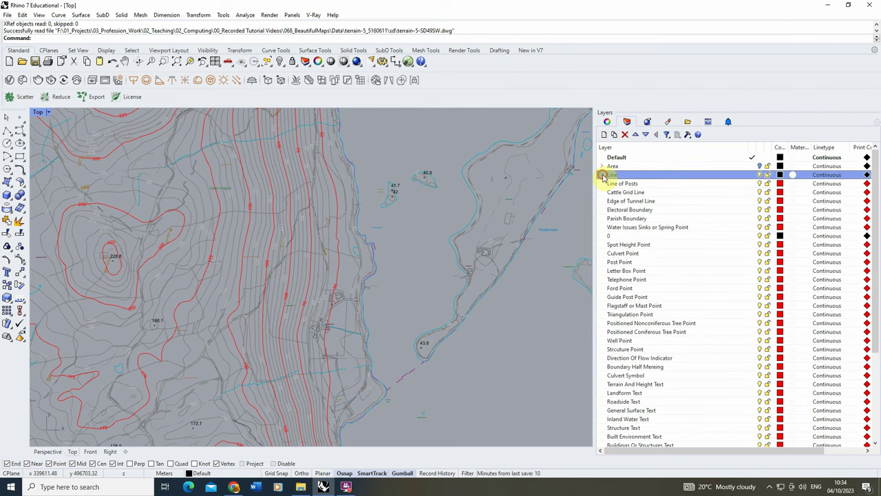
left_click(602, 175)
left_click(638, 193)
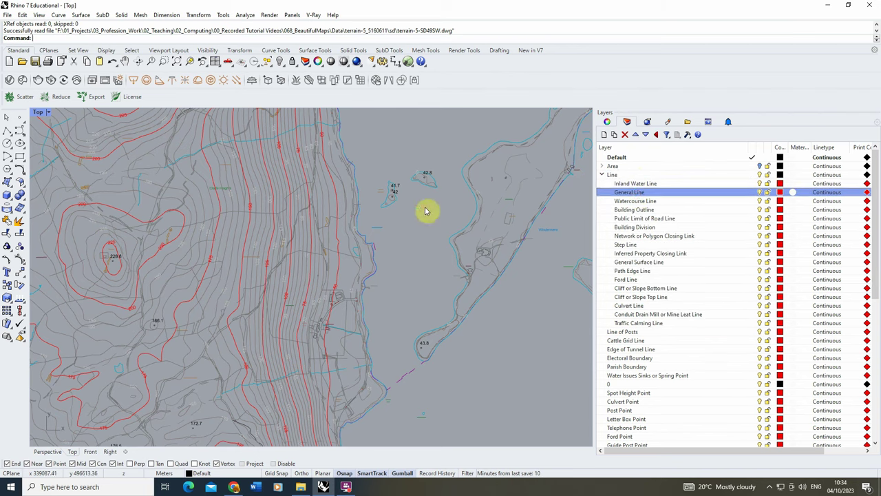
left_click(759, 220)
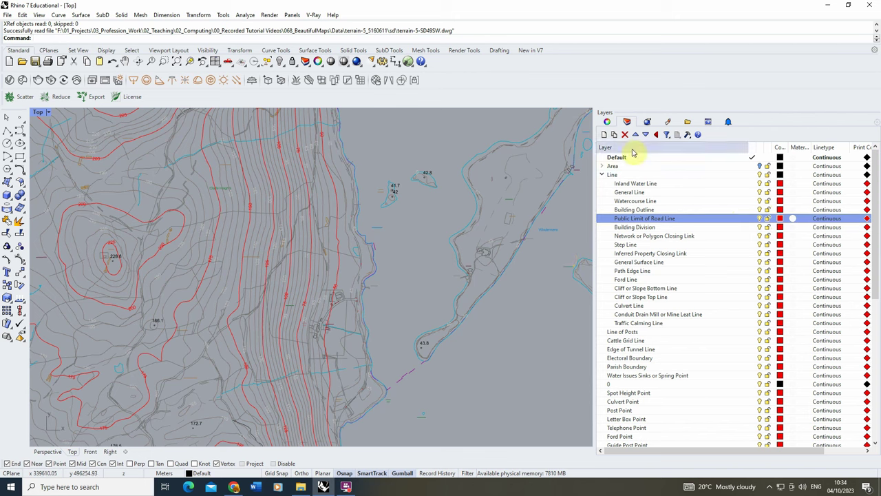
left_click(602, 174)
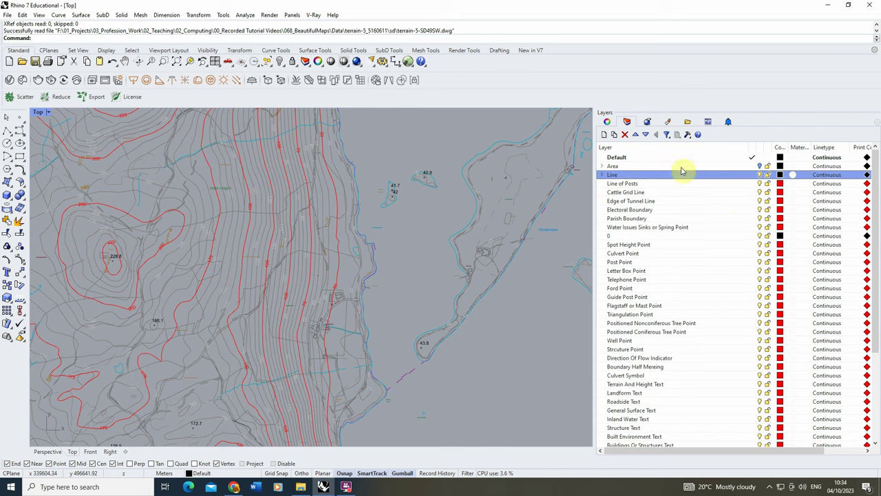
- Delete the Cattle Grid Line and Edge of Tunnel Line layers
left_click(641, 184)
left_click(644, 192)
left_click(647, 201, "shift")
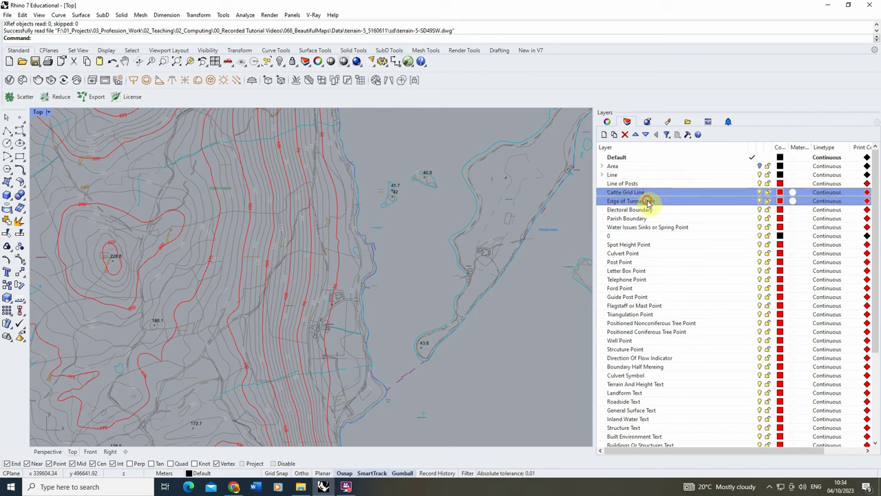
key("Delete")
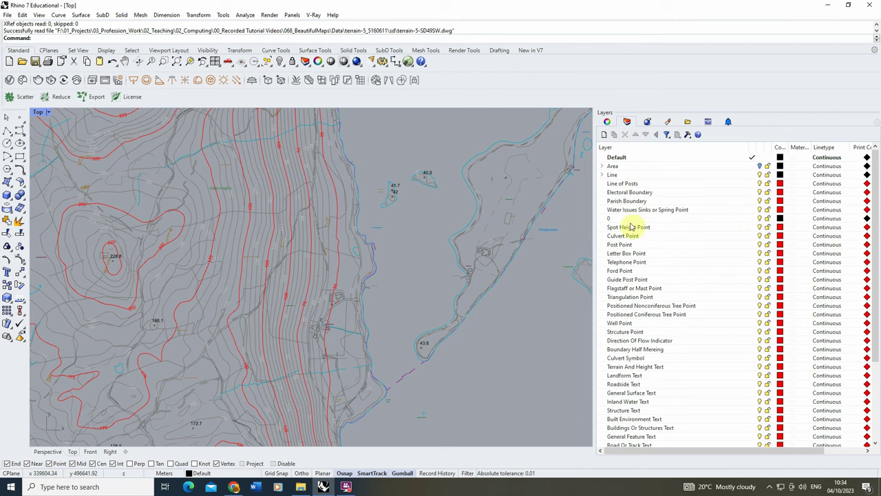
left_click(674, 210)
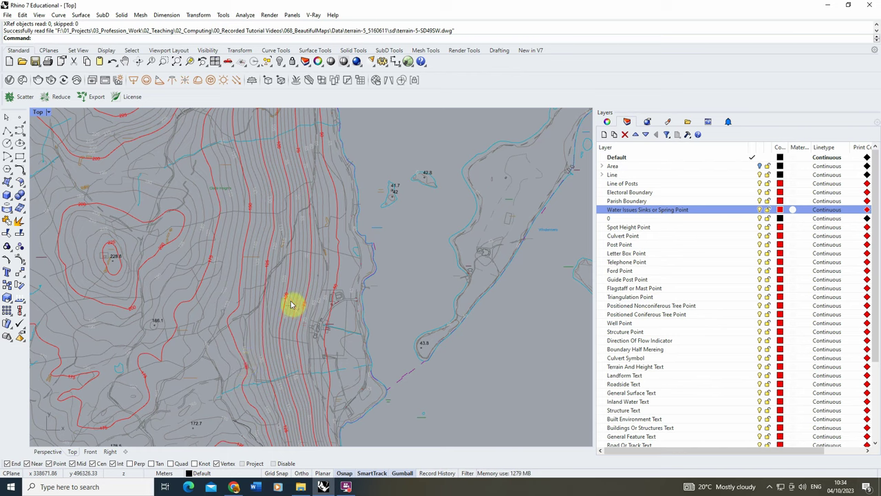
- Create a new layer named Point and nest the Water Issues Sinks or Spring Point layer under it
scroll(292, 305, "up", 4)
scroll(438, 281, "down", 3)
scroll(268, 310, "up", 2)
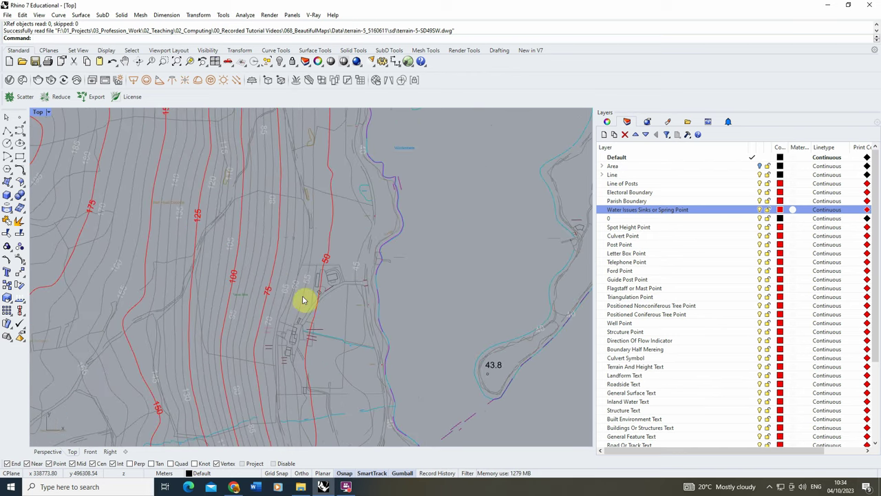
scroll(200, 234, "down", 3)
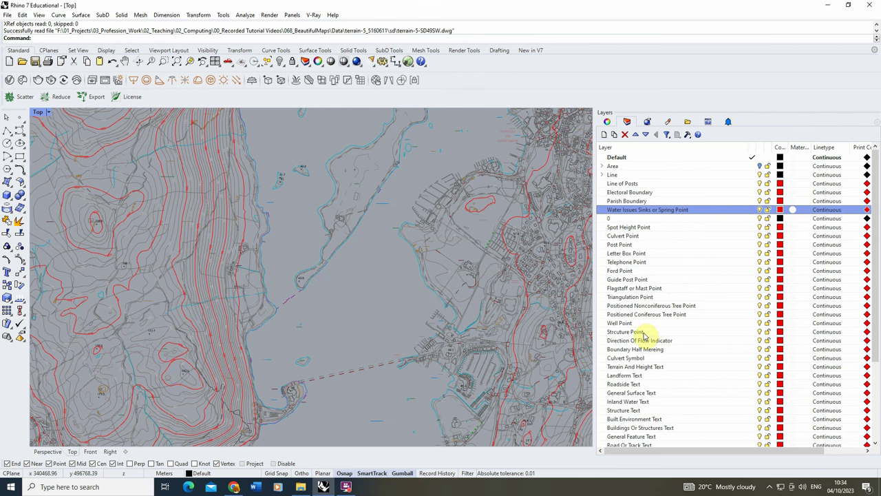
left_click(613, 135)
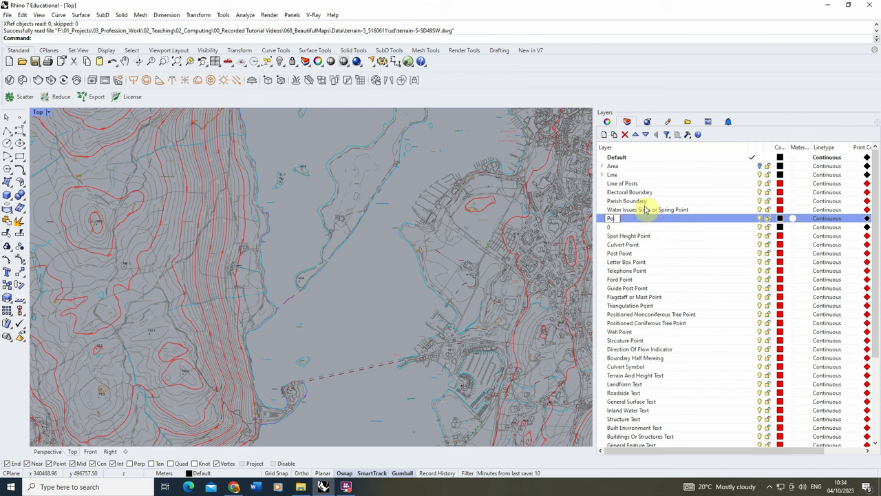
left_click(630, 202)
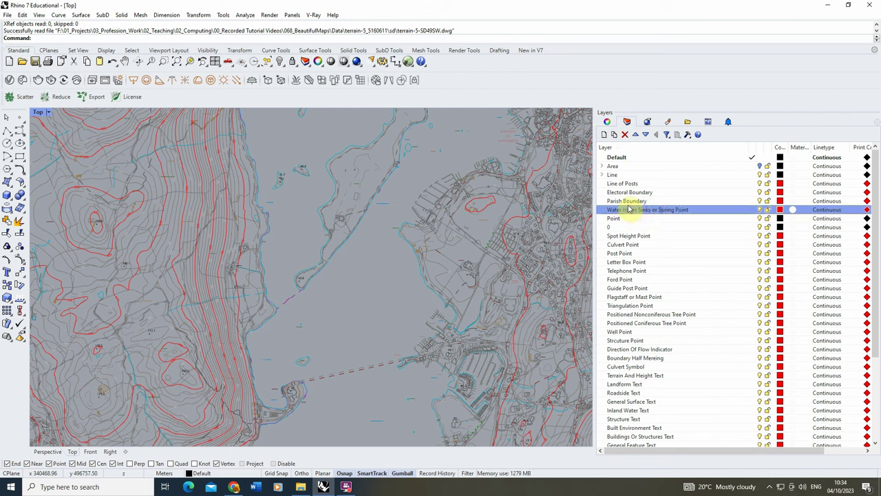
left_click(634, 212, "shift")
mouse_move(632, 210)
left_mouse_down()
mouse_move(633, 202)
mouse_move(636, 220)
left_mouse_up()
- Nest the layers from Spot Height Point through Strcuture Point under Point, and hide and collapse the group
left_click(644, 237)
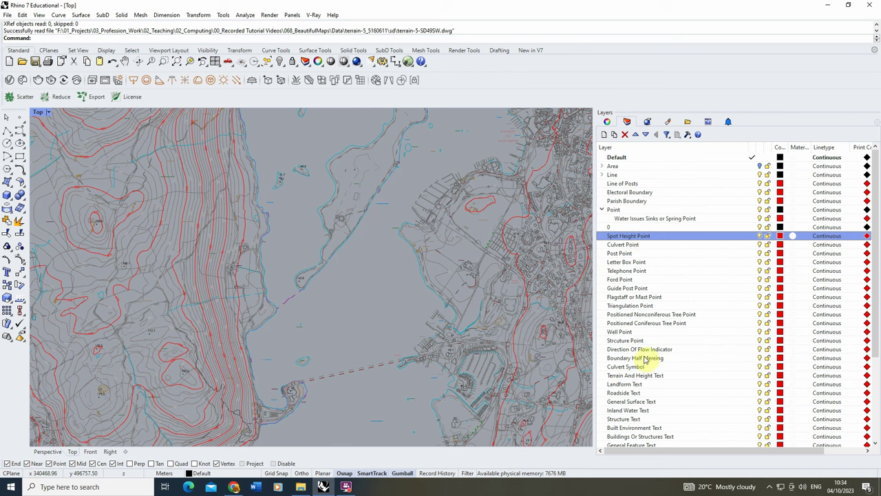
left_click(627, 340, "shift")
left_click_drag(639, 285, 769, 210)
left_click(760, 208)
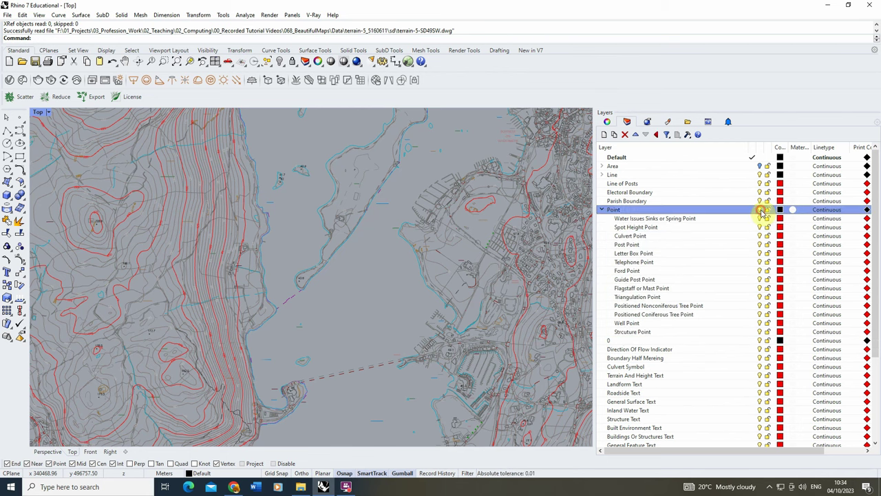
left_click(602, 210)
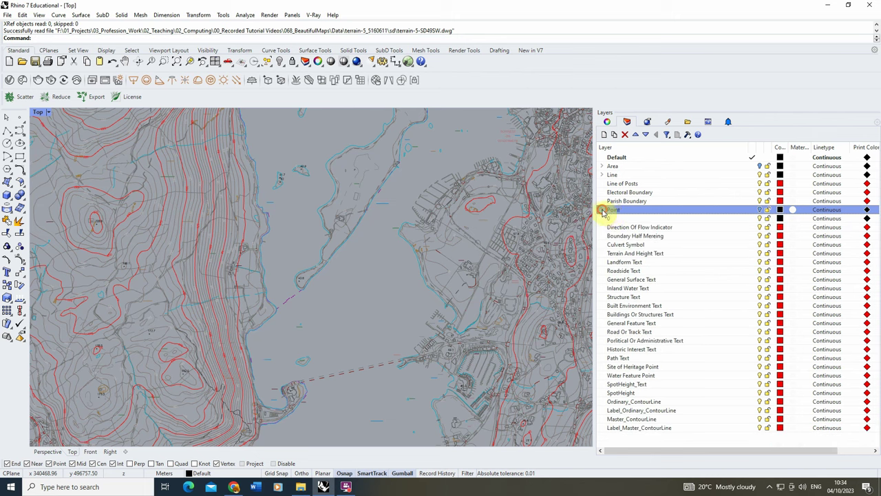
- Move the Site of Heritage Point and Water Feature Point layers into the Point group
left_click(643, 219)
left_click(659, 253)
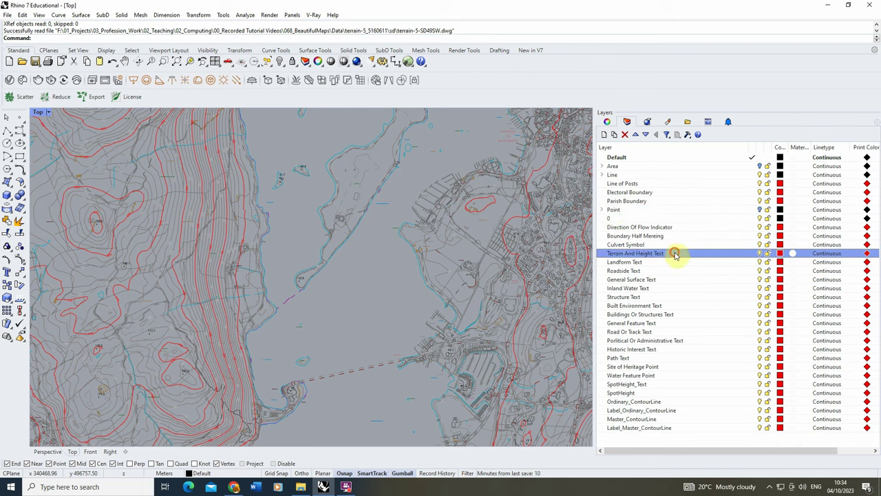
left_click(653, 367)
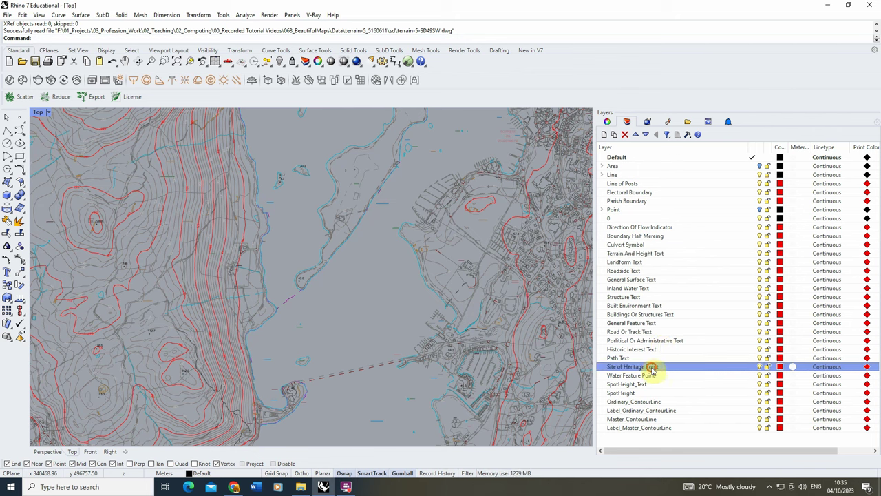
left_click(654, 375, "ctrl")
left_click(632, 201, "ctrl")
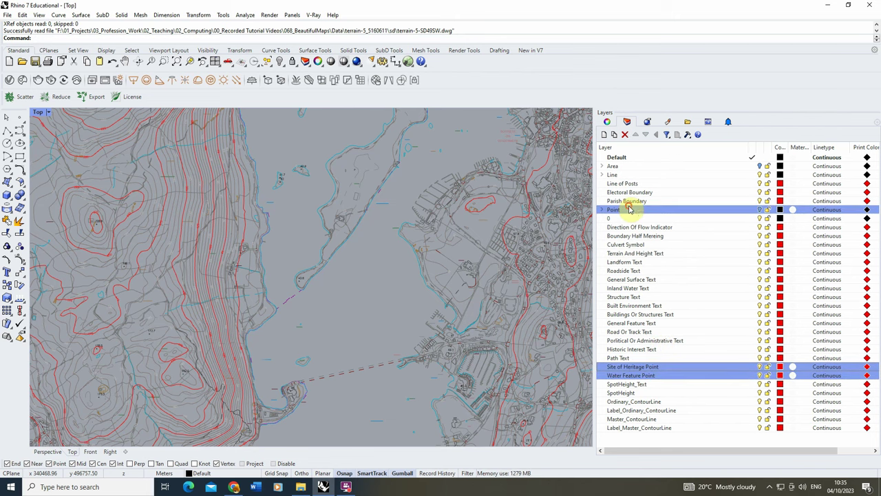
key("Delete")
- Create a new layer named Text and nest the Terrain And Height Text layer under it
left_click(650, 253)
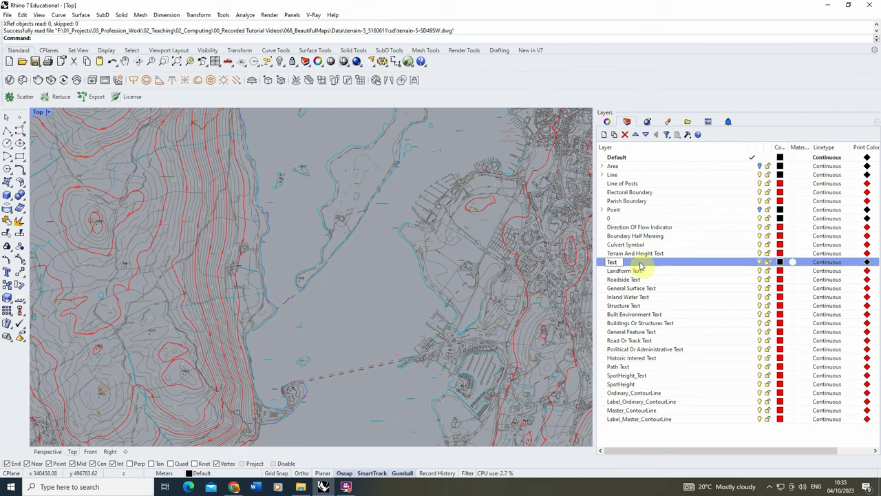
left_click(654, 253)
left_click_drag(649, 258, 651, 262)
- Nest the layers from Landform Text through SpotHeight_Text under Text, and hide and collapse the group
scroll(220, 253, "up", 5)
scroll(221, 253, "up", 5)
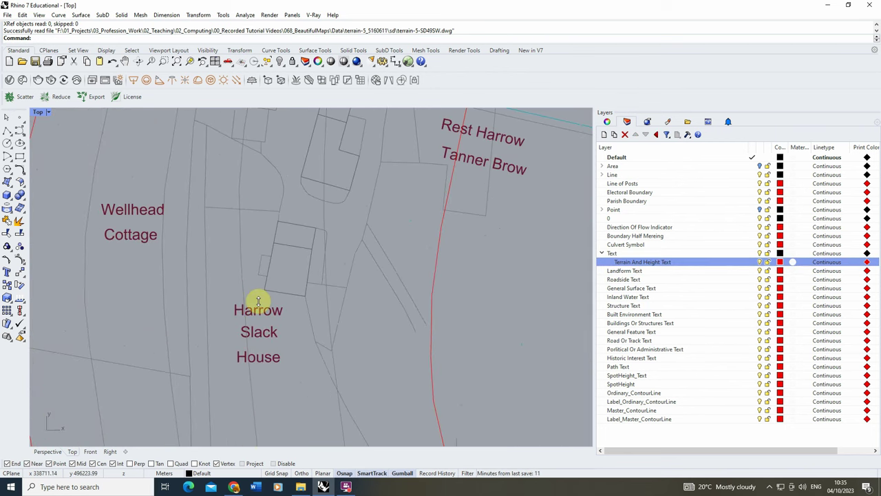
left_click(637, 270)
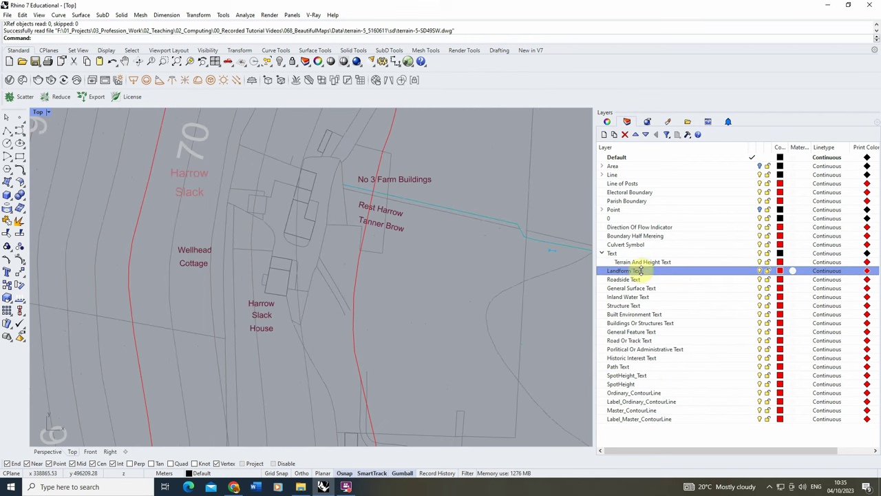
left_click(645, 375, "shift")
left_click_drag(637, 281, 642, 254)
left_click(749, 253)
left_click(760, 253)
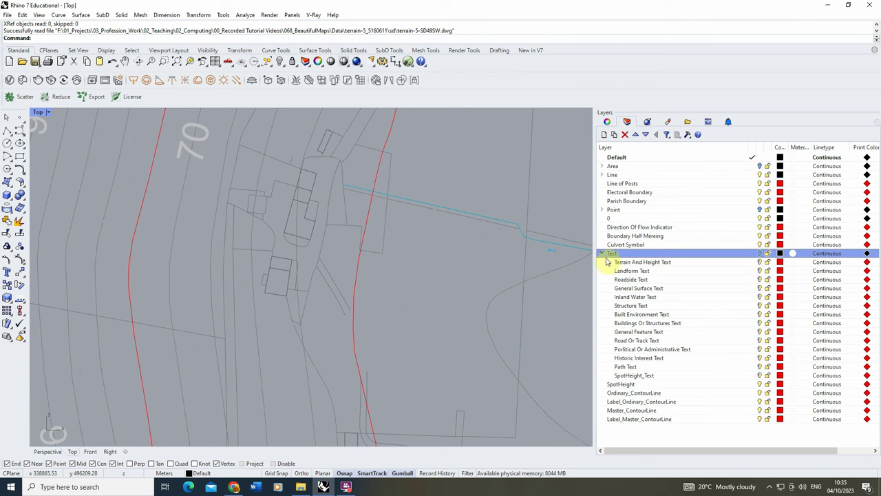
left_click(602, 253)
- Create a new layer named Contours directly below the Ordinary_ContourLine layer
left_click(635, 262)
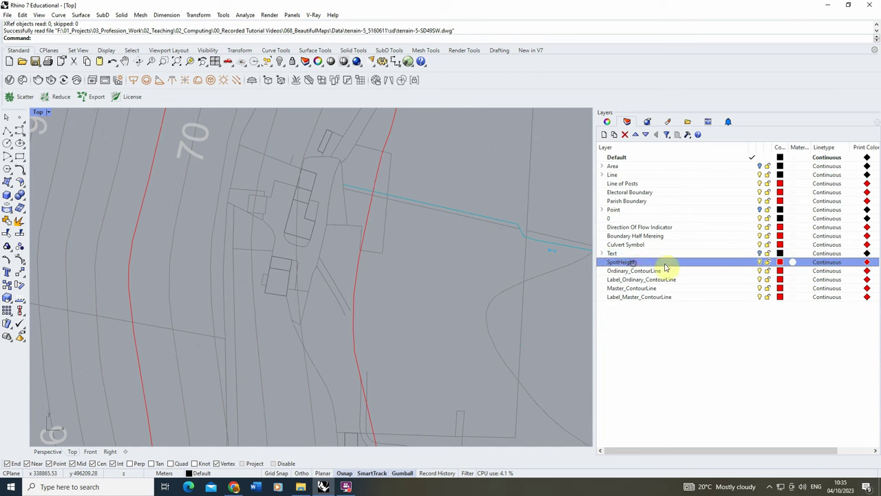
left_click(656, 270)
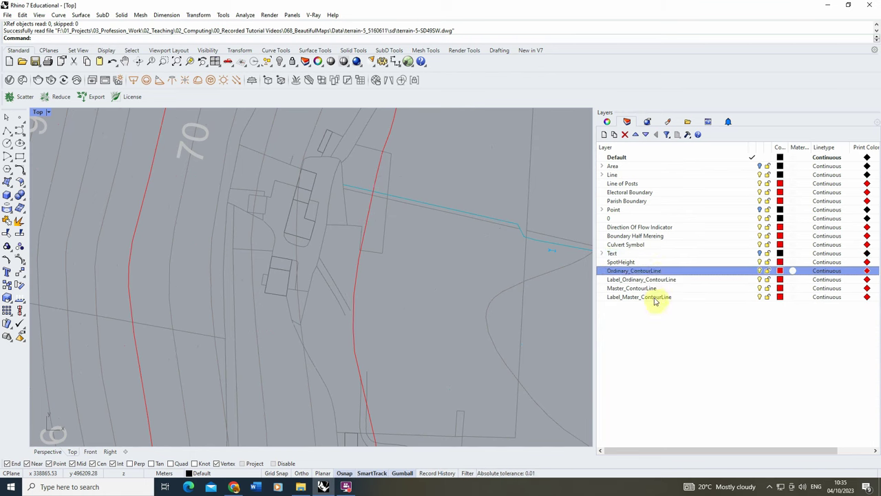
left_click(604, 135)
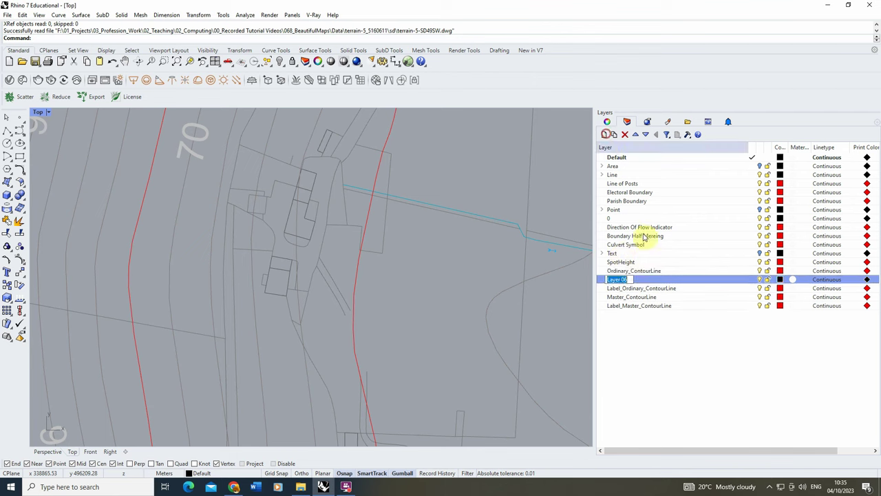
- Nest the ordinary and master contour line layers and their label layers under Contours, and move SpotHeight into the Point group
left_click(633, 288)
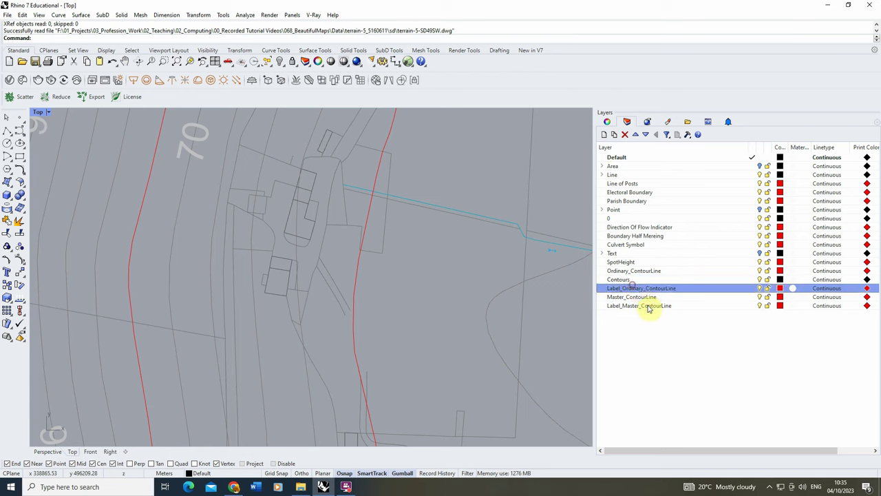
left_click(649, 305, "shift")
left_click(649, 289)
left_click(652, 307, "shift")
left_click_drag(649, 292, 616, 210)
left_click(644, 271)
left_click(603, 271)
left_click(632, 262)
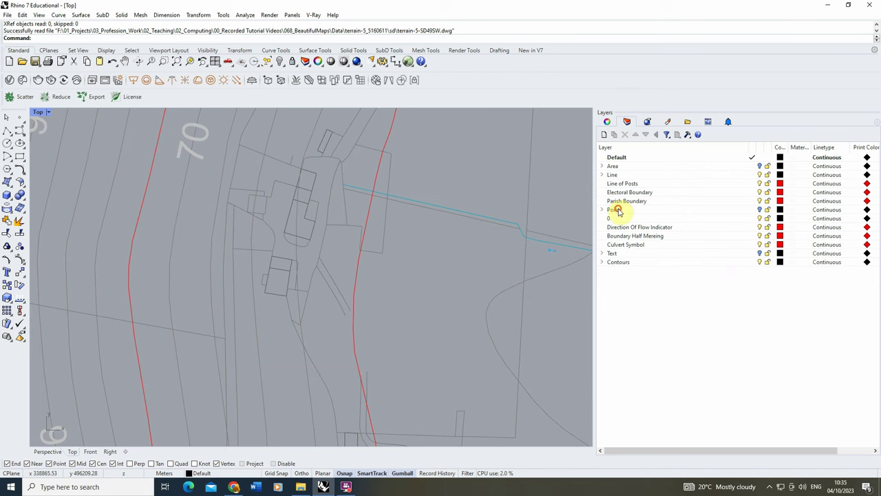
- Create a new layer named Addition Map pieces directly below the Line of Posts layer
left_click(650, 227)
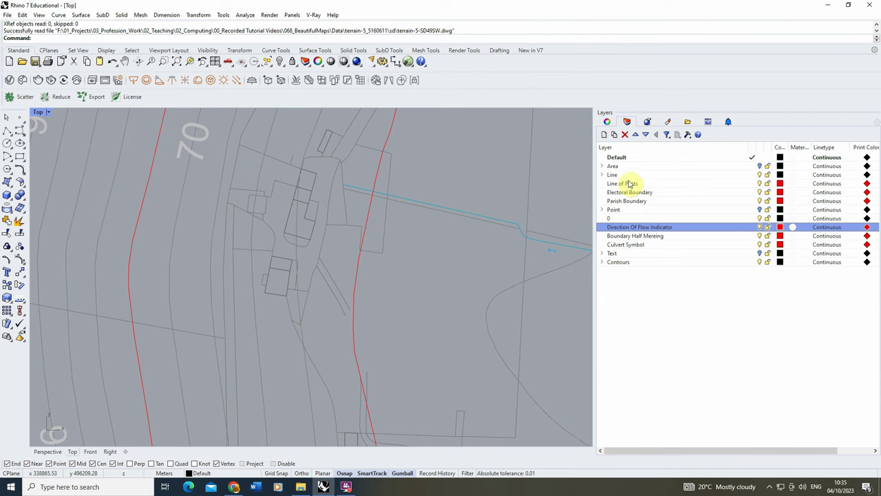
left_click(631, 183)
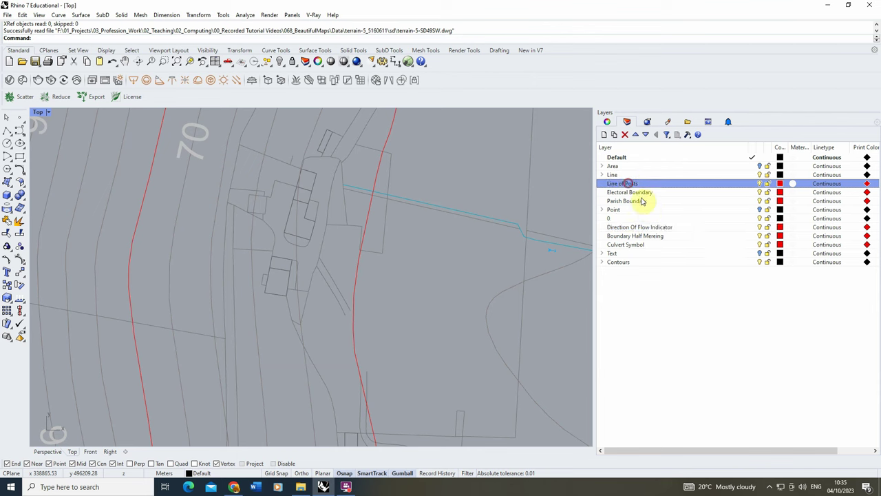
left_click(604, 134)
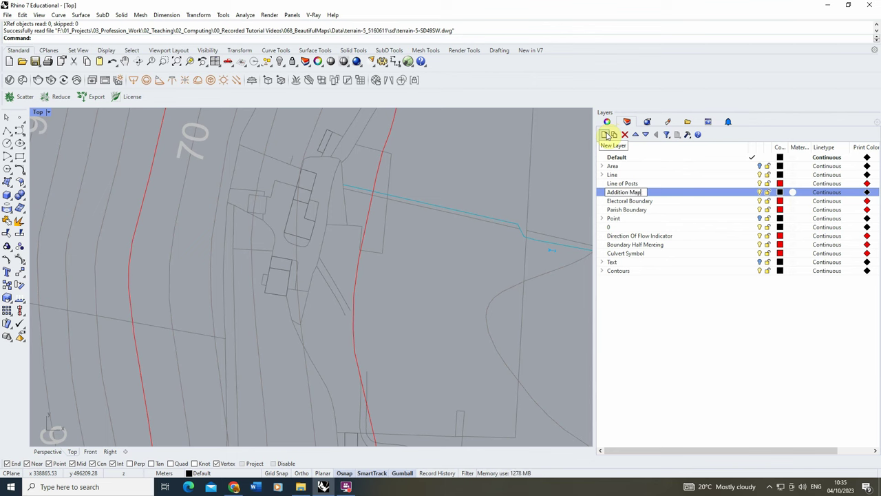
type("Addition Map pieces")
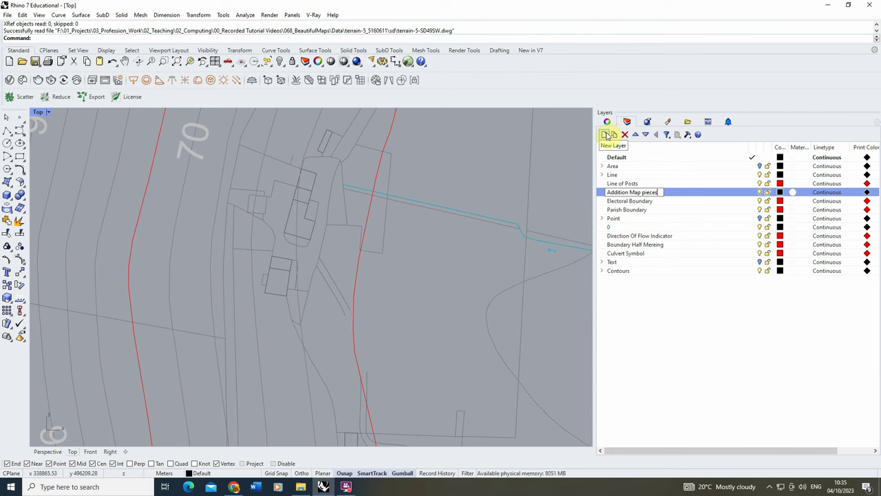
- Nest Line of Posts, both boundary layers, 0, Direction Of Flow Indicator, Boundary Half Mereing and Culvert Symbol under Addition Map pieces, and collapse it
left_click(628, 201)
left_click(629, 210, "ctrl")
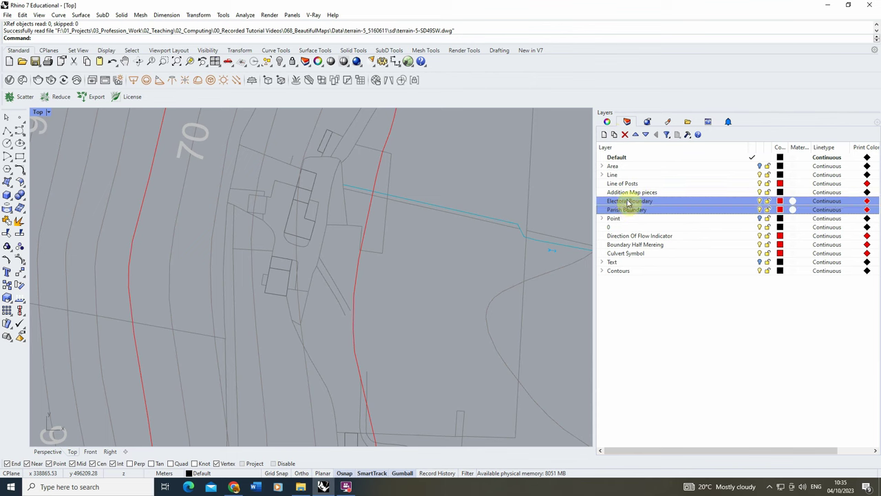
left_click(618, 184, "ctrl")
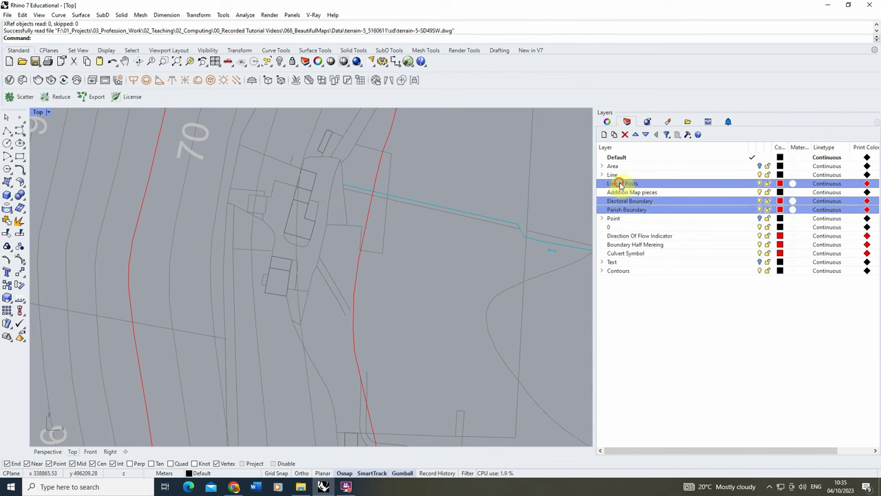
left_click(630, 227, "ctrl")
left_click(635, 236, "ctrl")
left_click(635, 244, "ctrl")
left_click(639, 253, "ctrl")
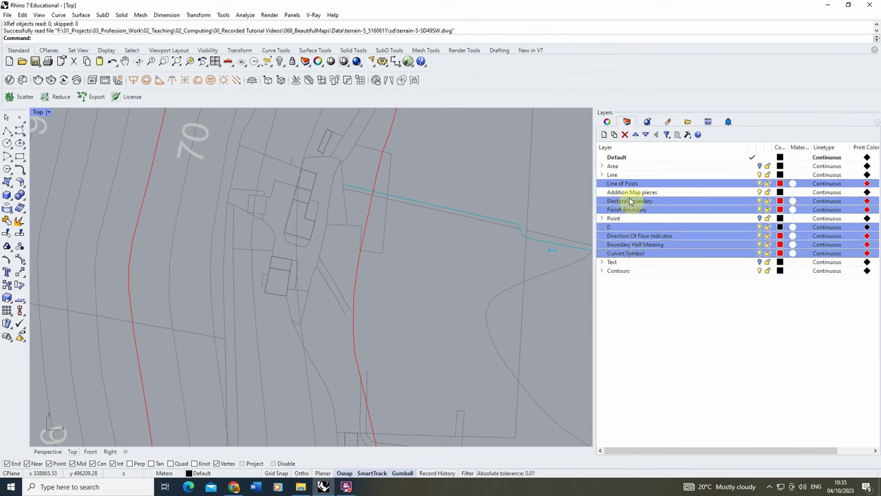
left_click_drag(632, 204, 637, 193)
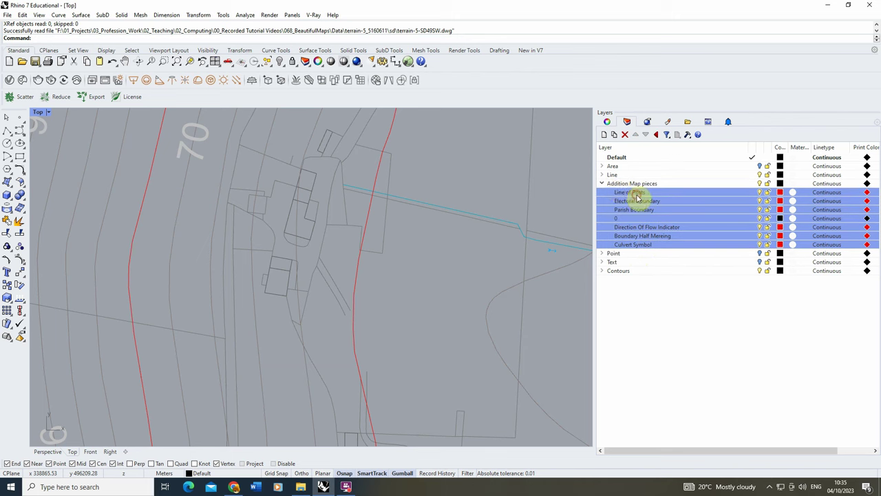
left_click(603, 184)
- Turn on the Area group, expand it and turn on its Buildings Area sublayer
scroll(211, 255, "down", 6)
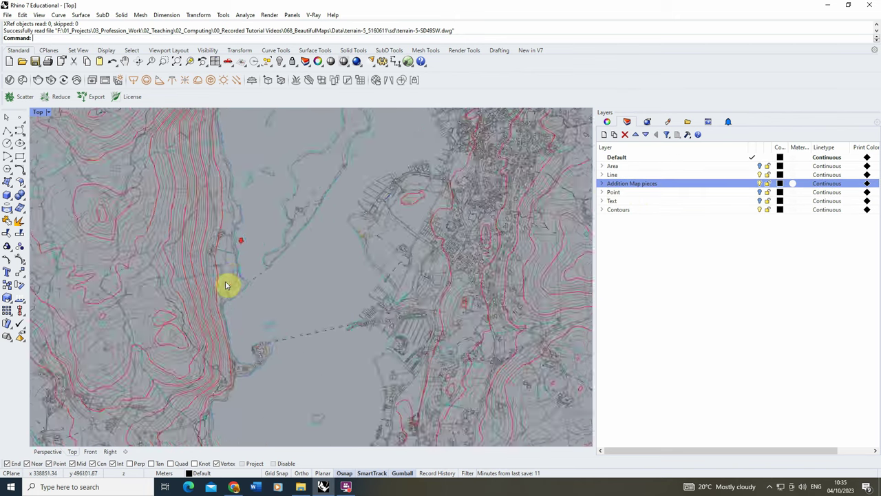
scroll(332, 255, "up", 3)
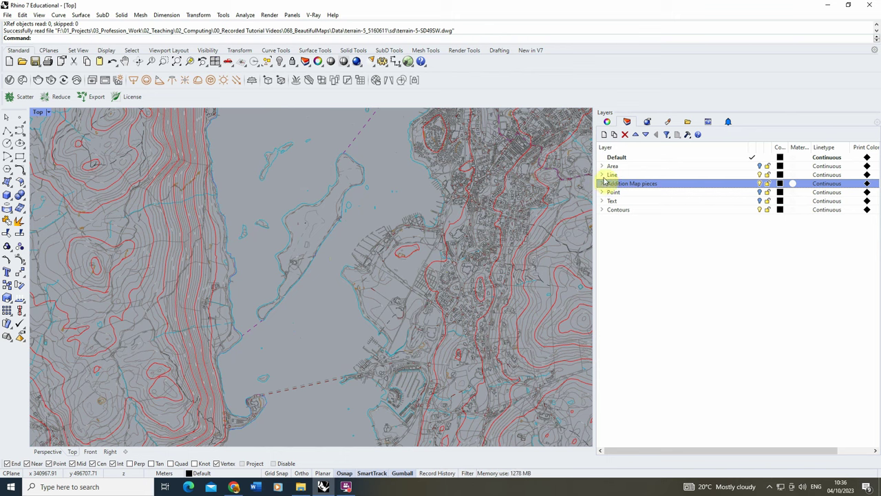
left_click(762, 166)
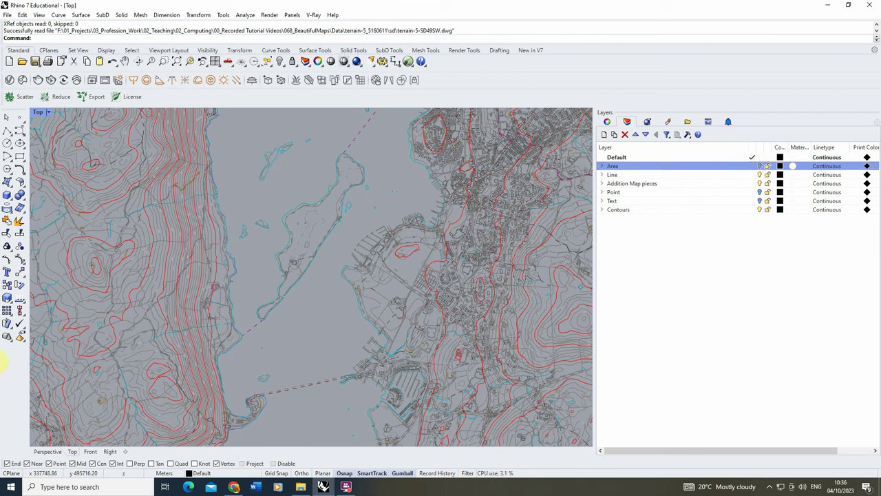
left_click(735, 231)
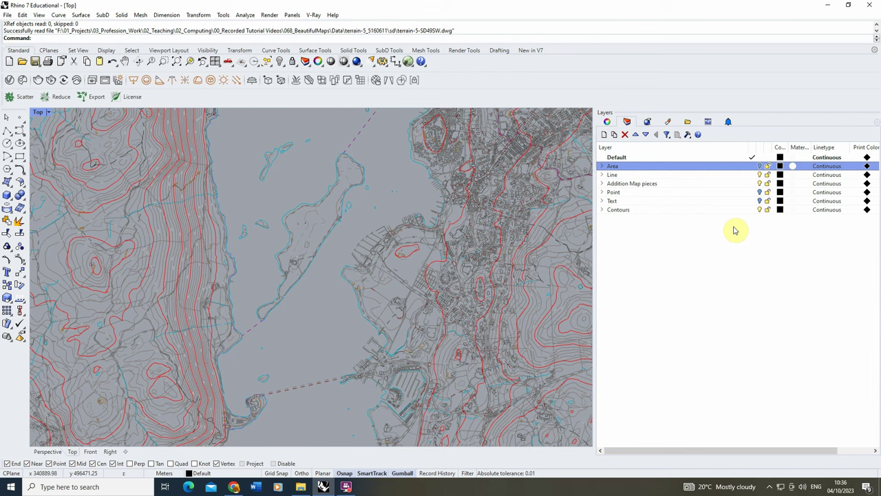
left_click(735, 164)
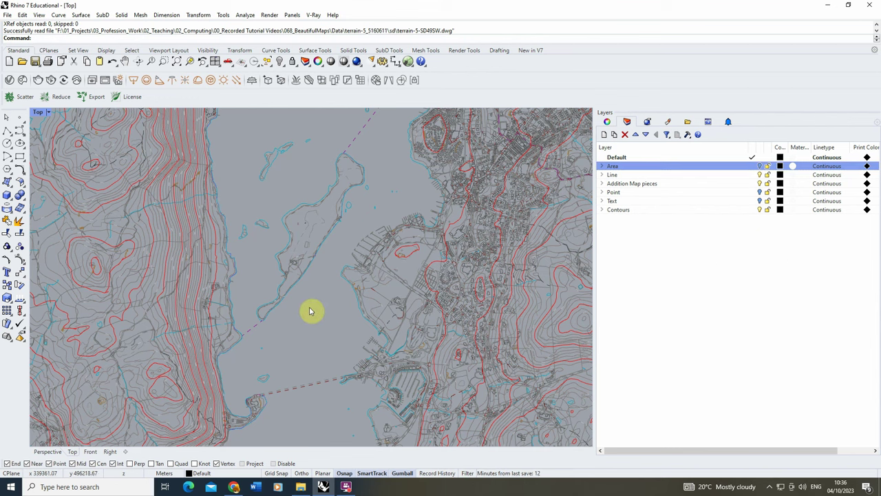
scroll(338, 287, "down", 3)
scroll(337, 288, "down", 3)
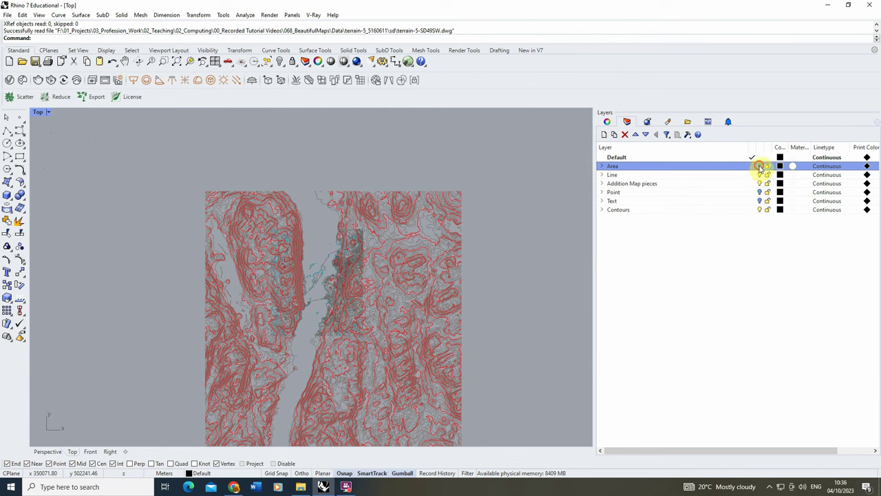
left_click(601, 166)
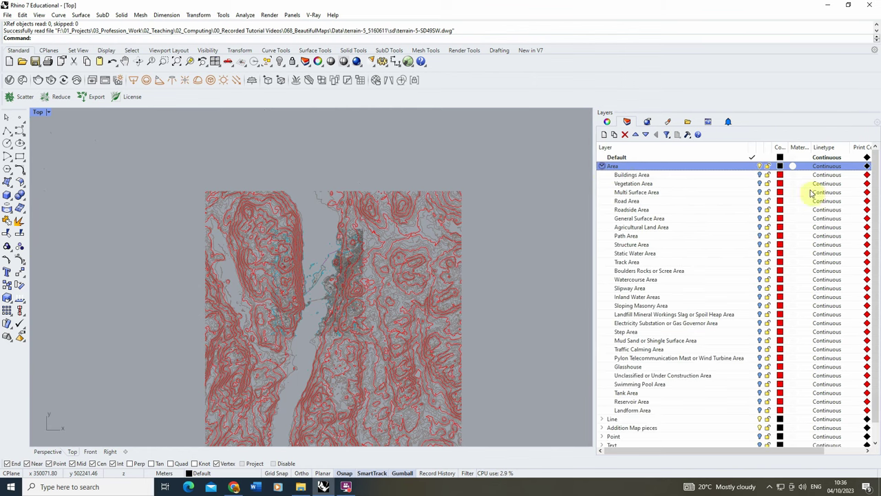
left_click(761, 177)
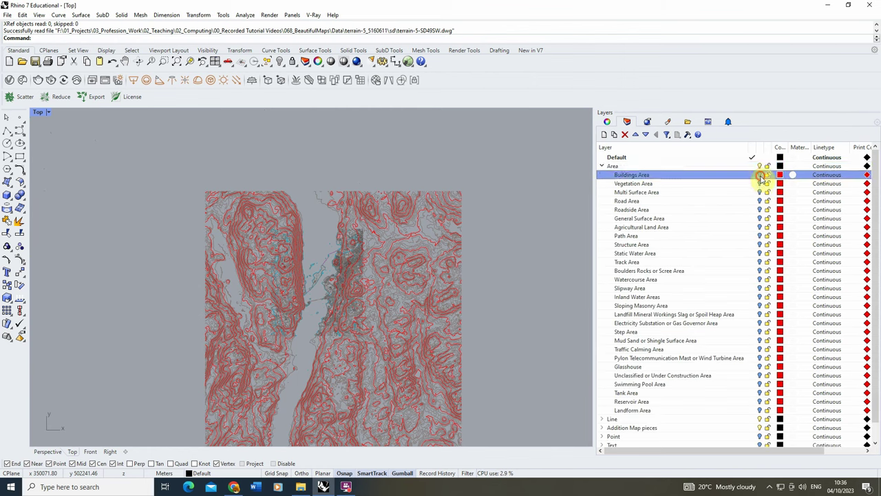
- Turn on every remaining sublayer of the Area group, through Landform Area, and collapse the group
left_click(740, 412, "shift")
left_click(760, 411)
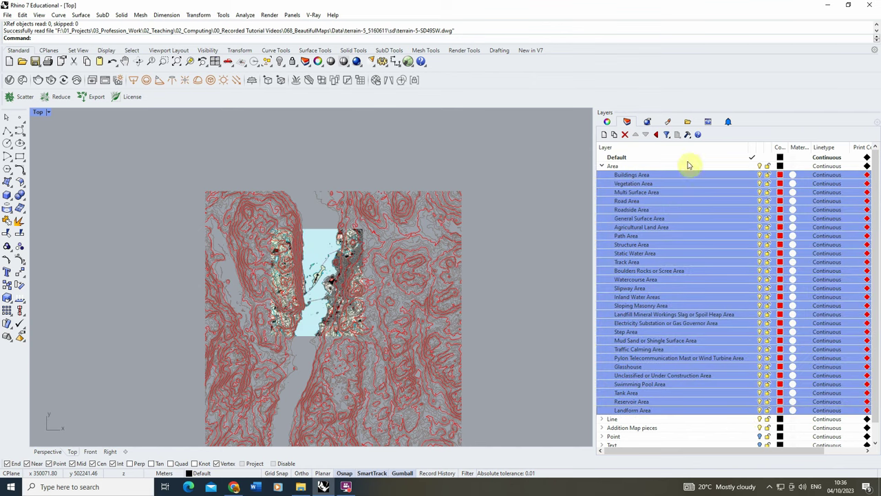
left_click(601, 166)
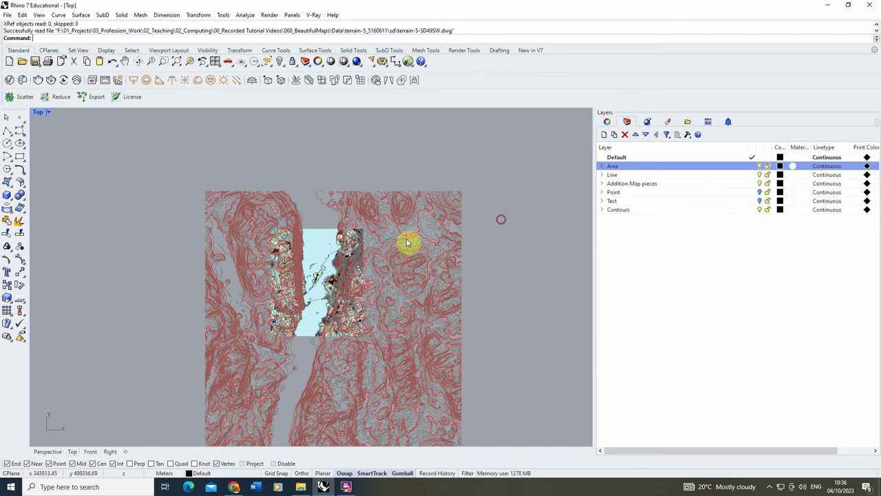
- Select all visible map geometry in the Top view and set its display color to By Layer
scroll(358, 252, "up", 3)
scroll(251, 154, "down", 3)
left_click_drag(486, 119, 106, 417)
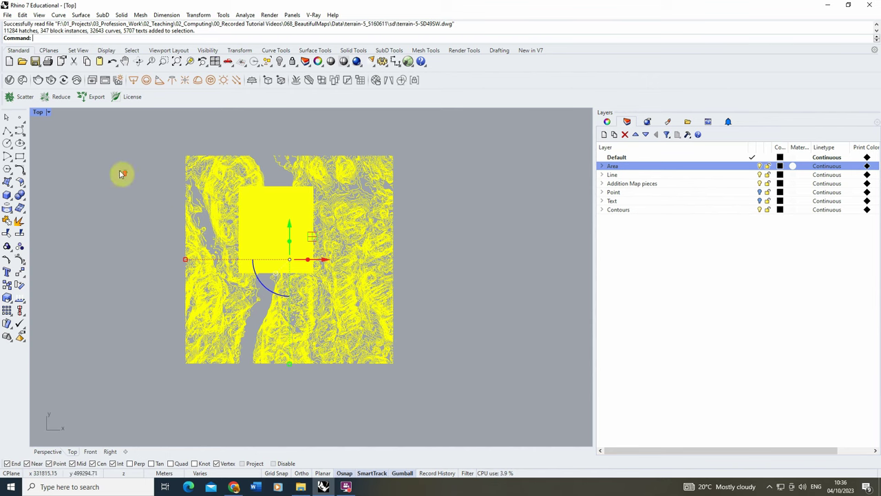
scroll(122, 173, "up", 2)
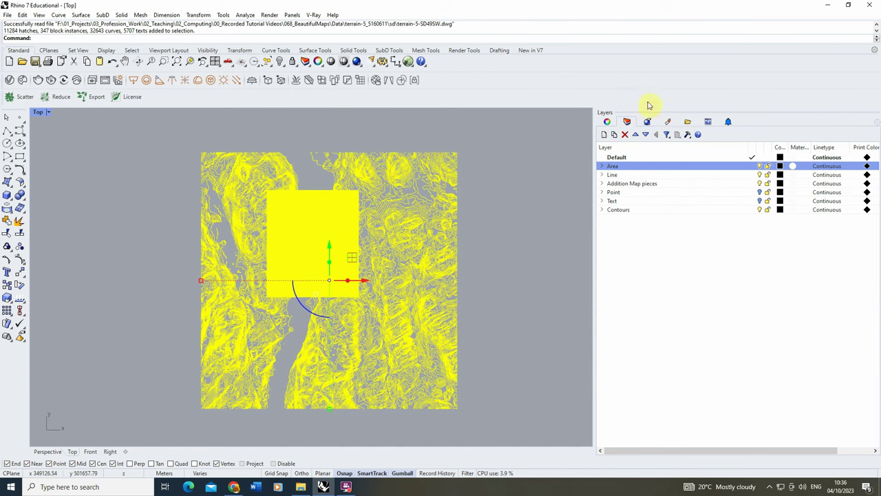
left_click(607, 122)
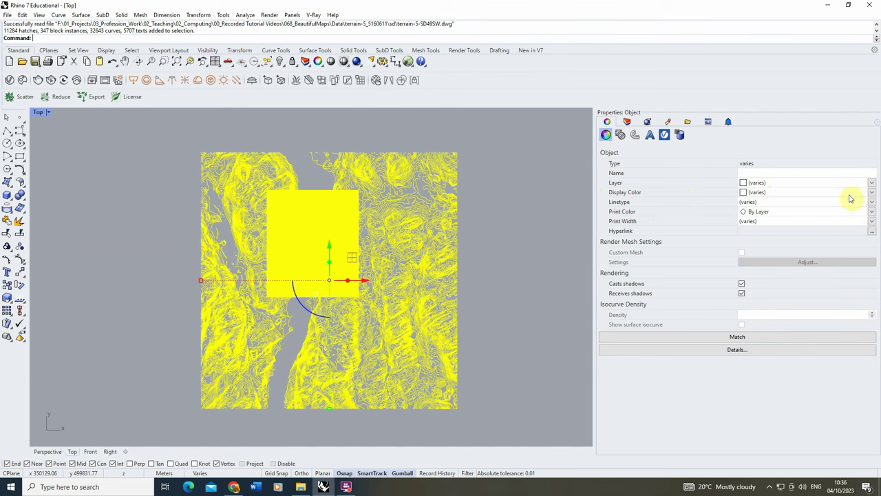
left_click(871, 192)
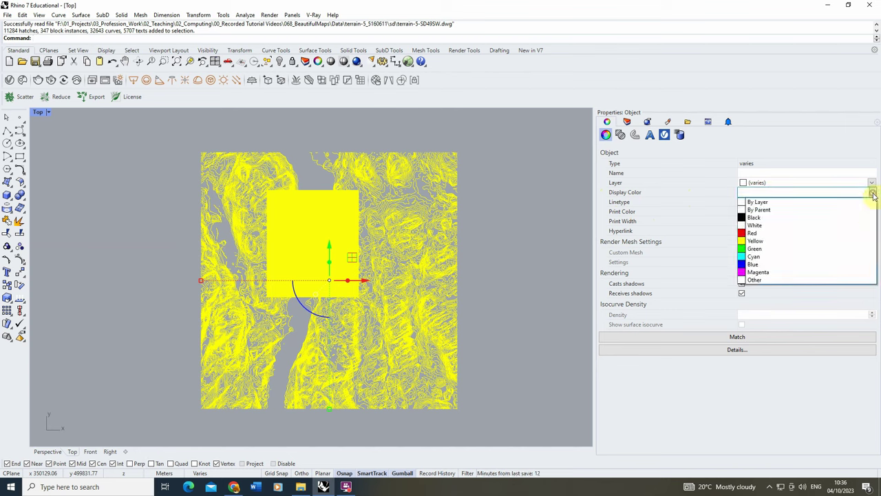
left_click(788, 201)
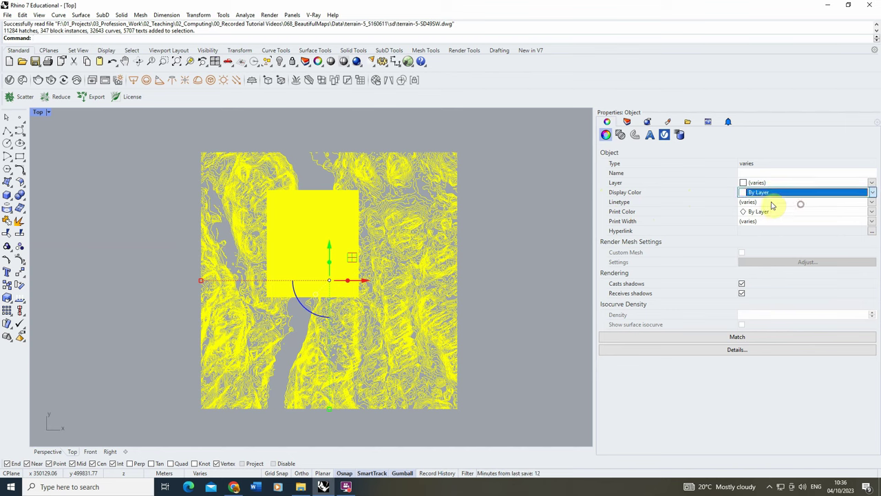
- Set the linetype and print width of the selected map geometry to By Layer
left_click(872, 202)
left_click(803, 211)
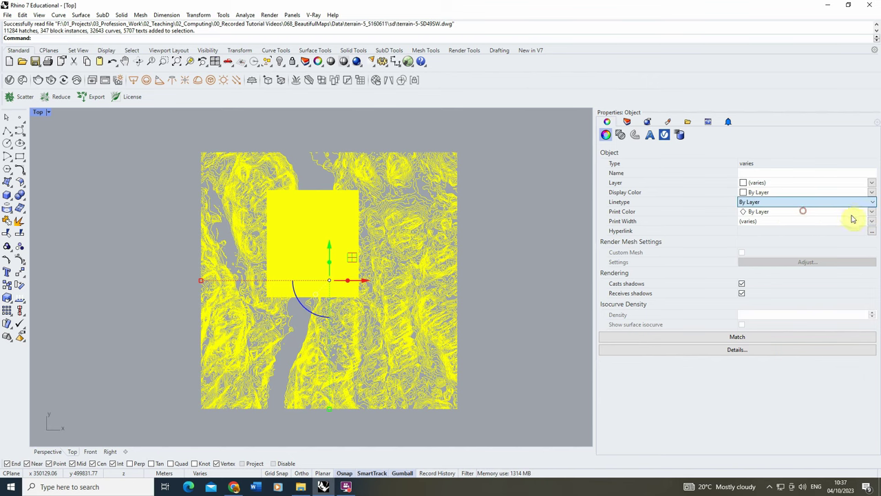
left_click(871, 222)
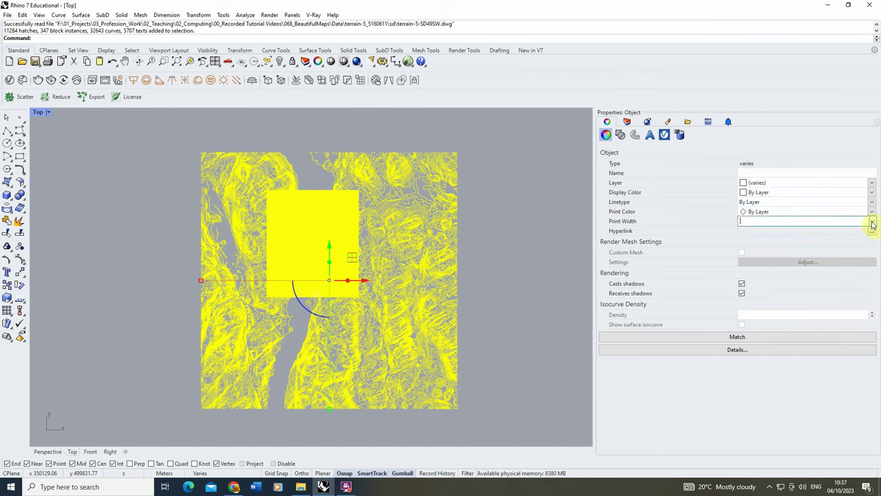
left_click(872, 223)
left_click(782, 230)
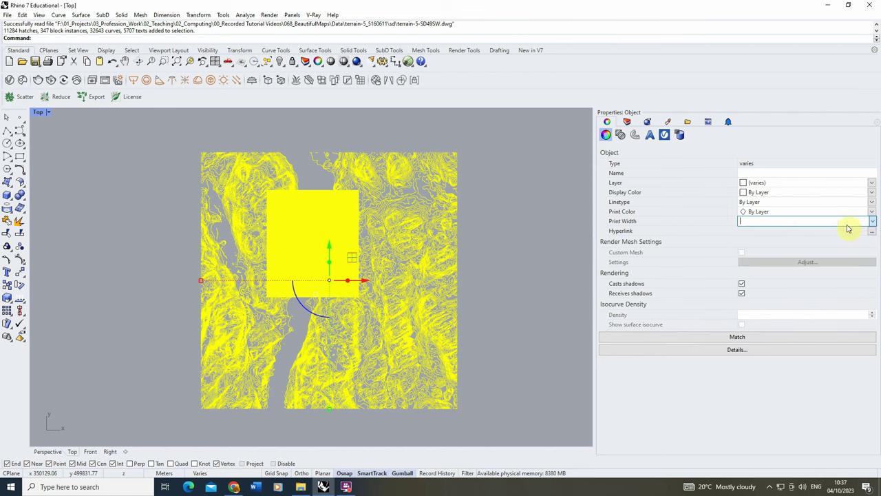
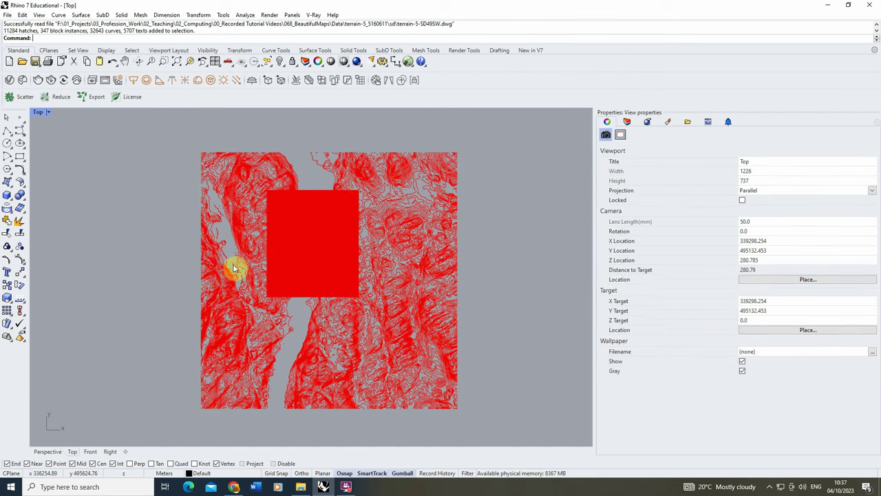
- Expand the Area layer group and change the Buildings Area layer color to blue
scroll(422, 217, "up", 2)
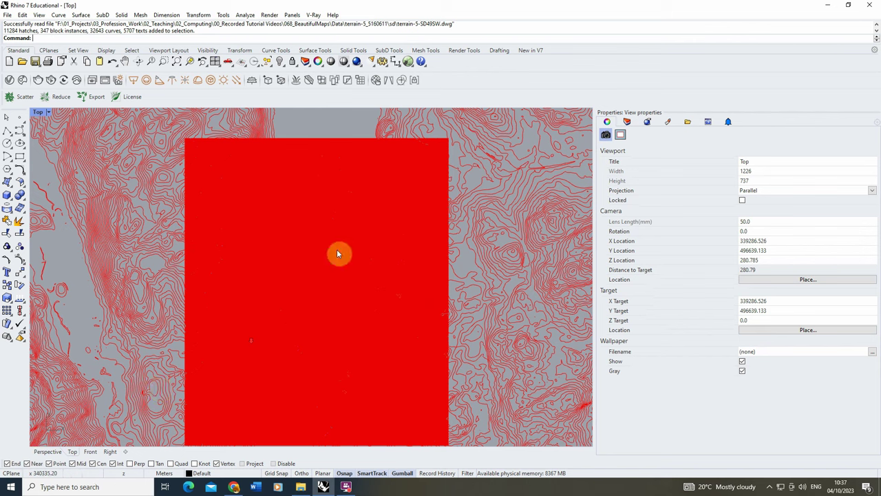
left_click(635, 123)
left_click(609, 169)
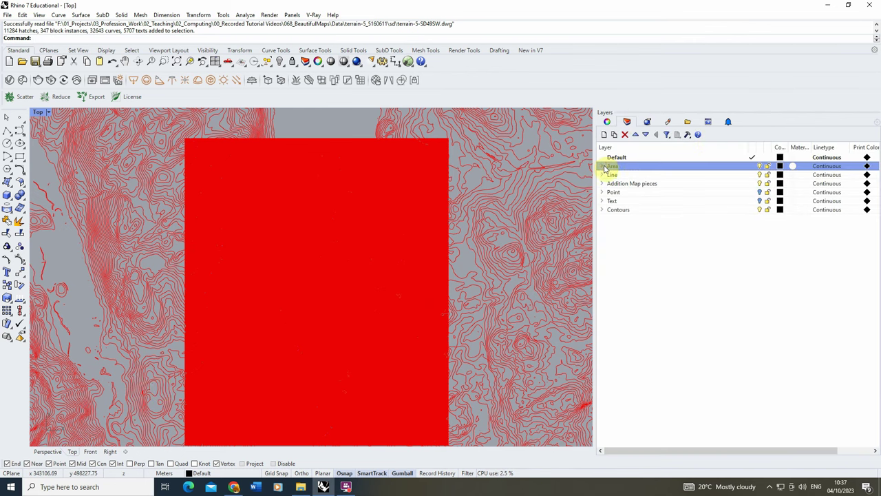
left_click(603, 166)
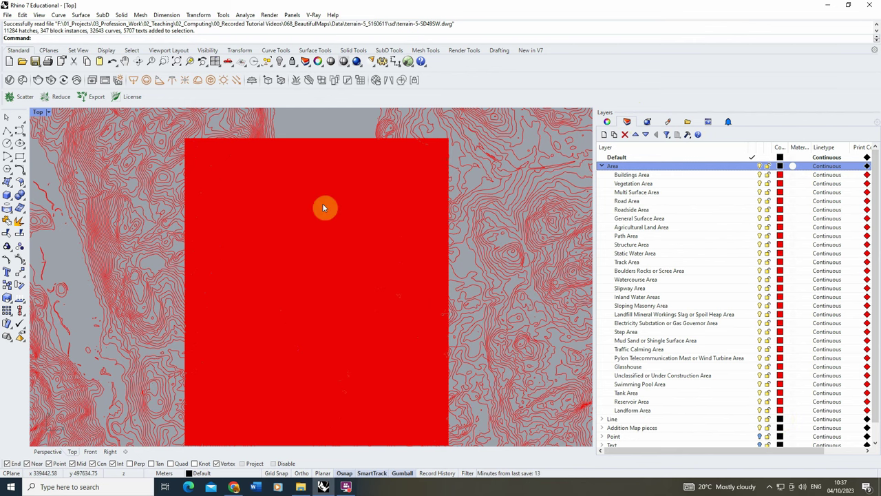
left_click(780, 175)
left_click(791, 274)
left_click(816, 329)
scroll(378, 274, "up", 2)
scroll(379, 274, "up", 1)
scroll(374, 213, "down", 3)
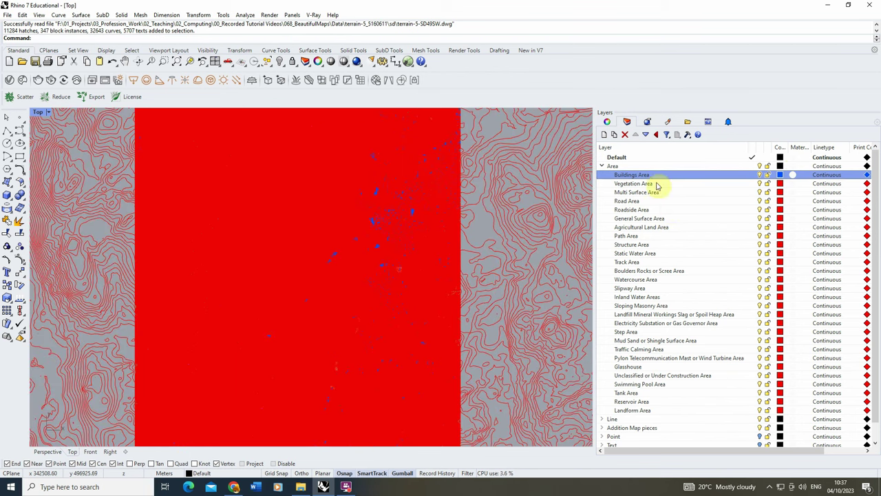
- Change the Static Water Area layer color to cyan (RGB 0, 219, 255) and widen the layer list's Color column
left_click(780, 254)
left_click(784, 260)
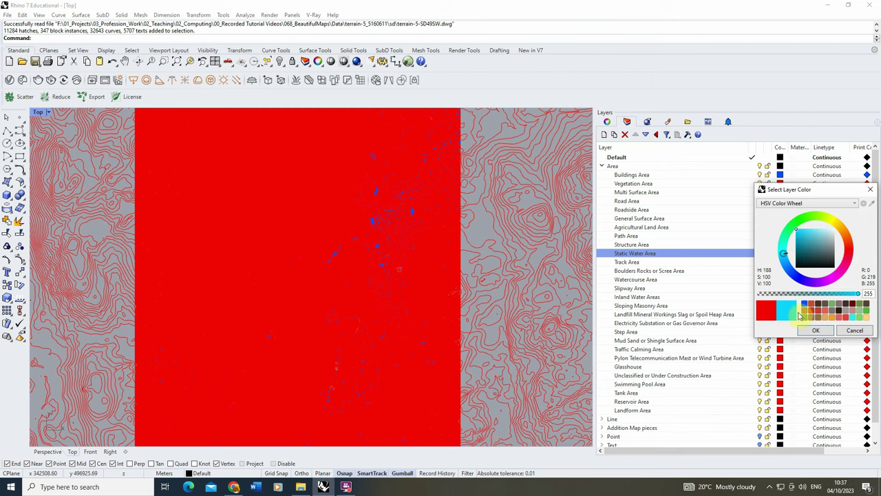
left_click(816, 330)
scroll(290, 319, "down", 1)
scroll(290, 318, "down", 2)
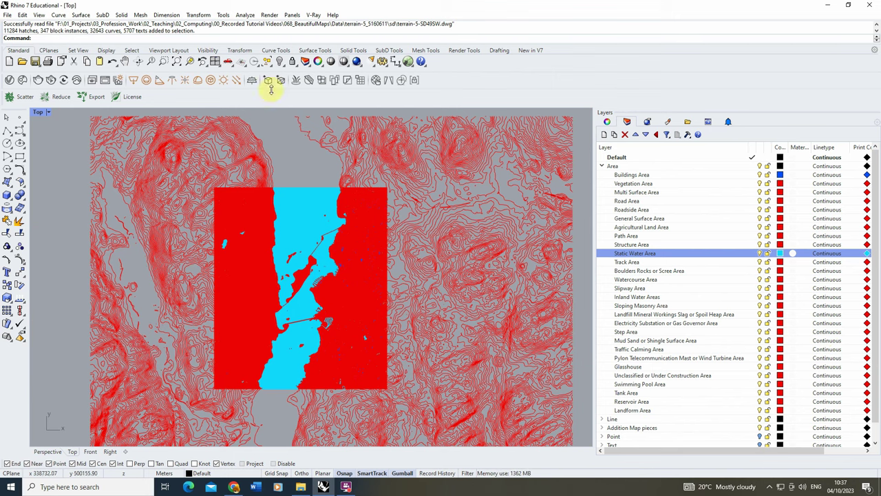
scroll(272, 254, "up", 3)
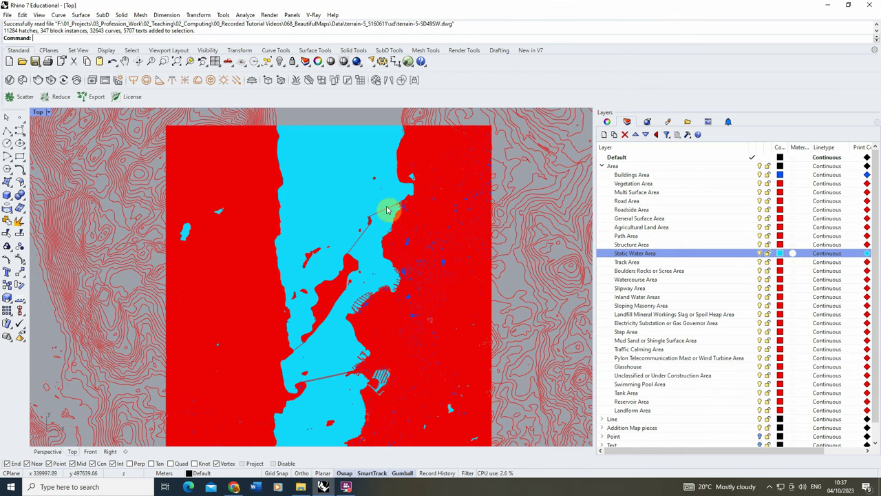
scroll(385, 208, "down", 3)
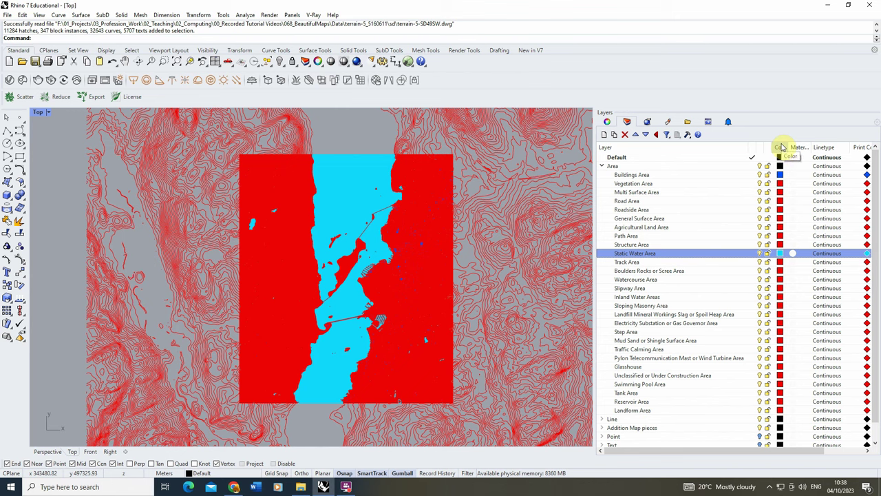
left_click_drag(785, 148, 803, 148)
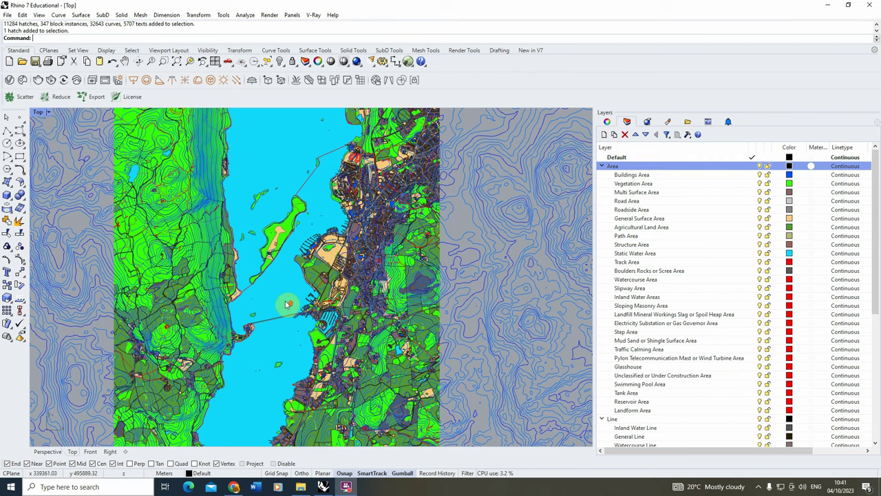
- Look over the recolored map around the lake and town, and collapse the Area, Line and Contours layer groups
scroll(278, 313, "up", 6)
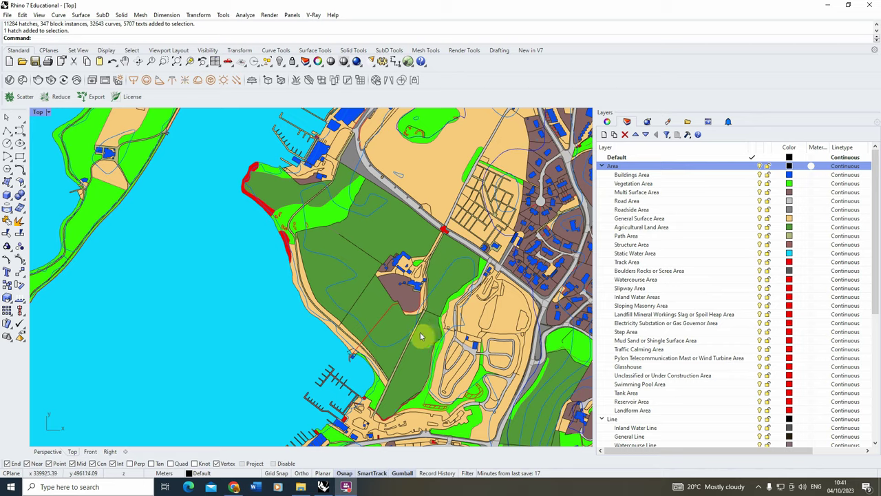
scroll(434, 328, "down", 3)
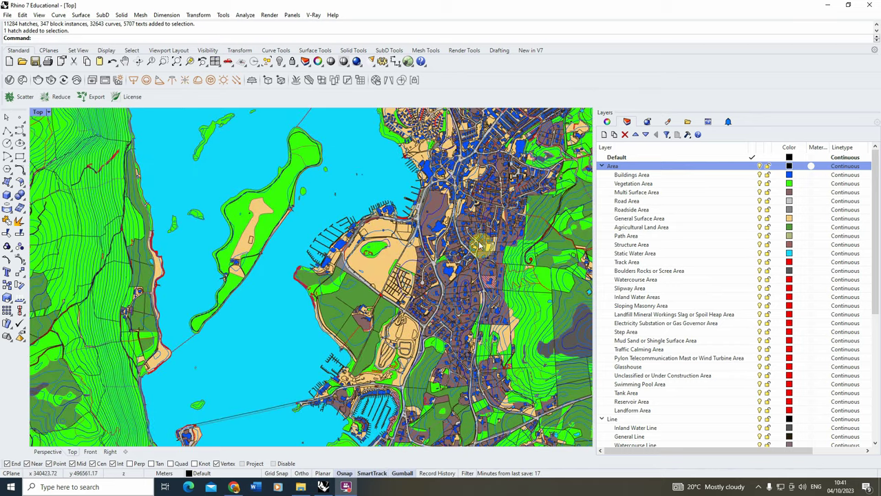
scroll(413, 265, "up", 4)
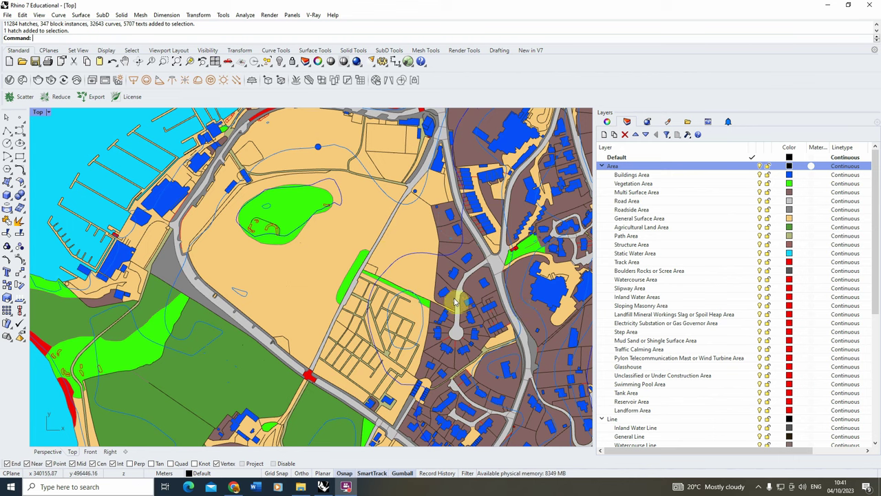
scroll(355, 247, "down", 2)
scroll(354, 248, "down", 2)
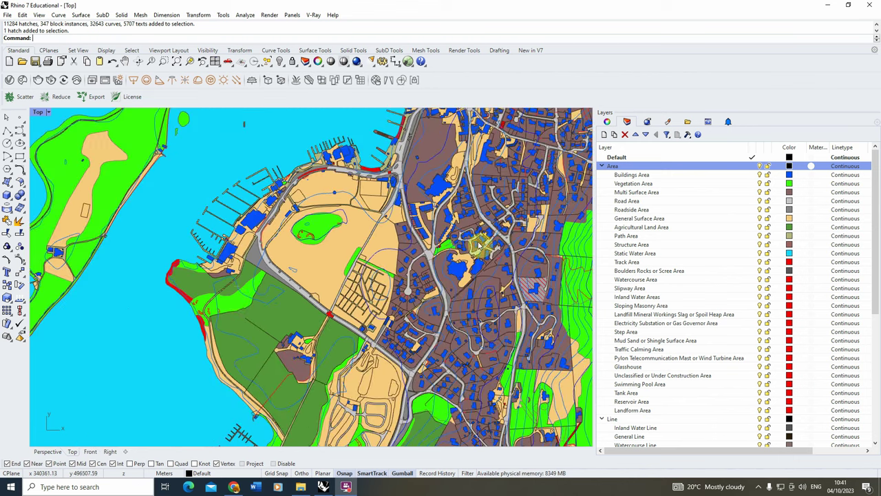
scroll(447, 217, "down", 2)
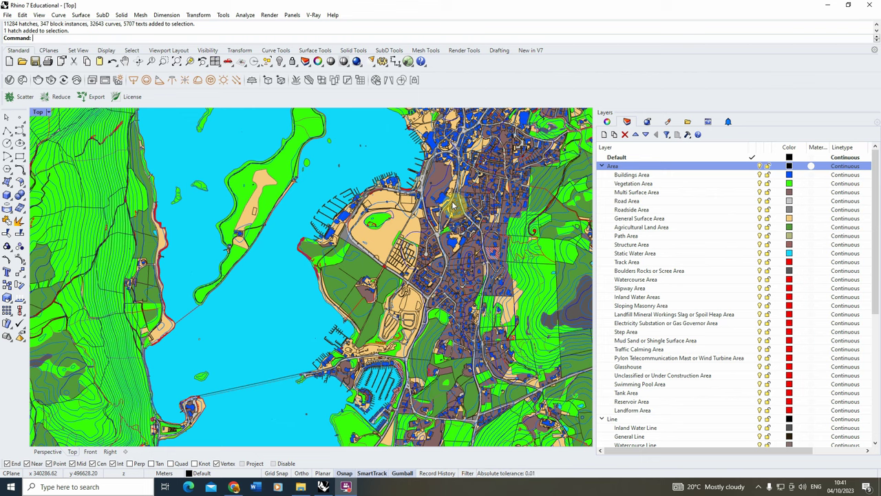
left_click(601, 167)
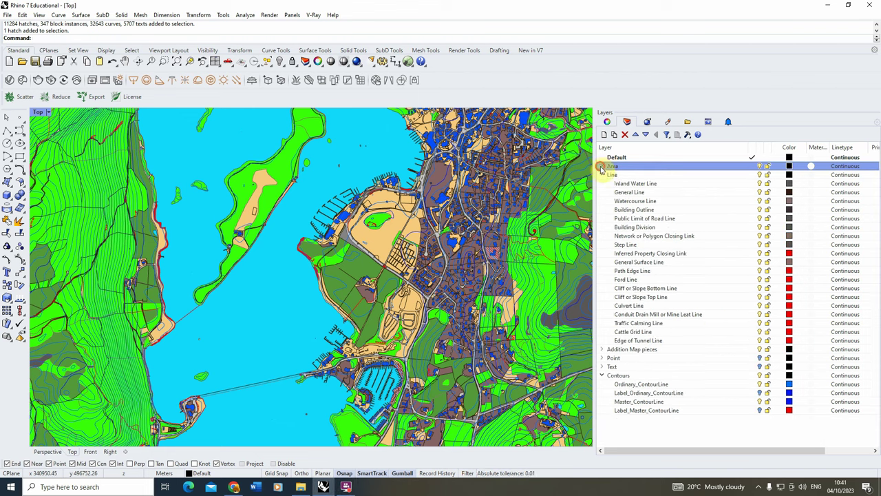
left_click(602, 176)
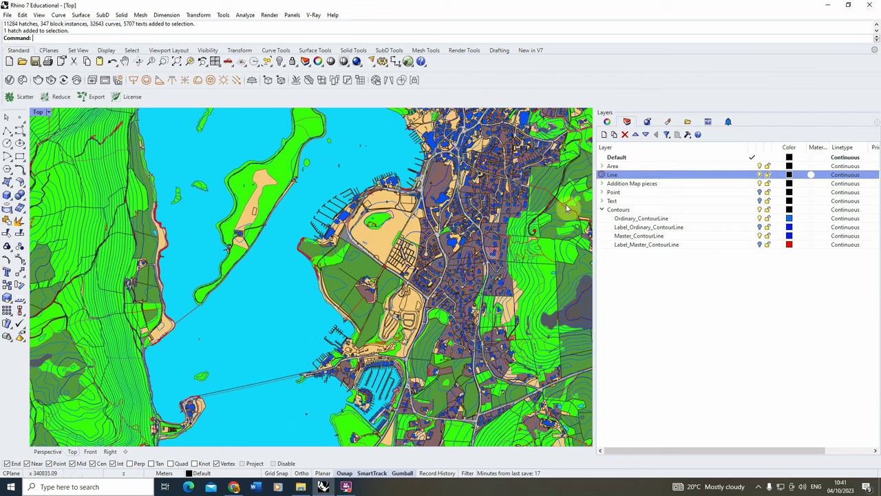
left_click(602, 210)
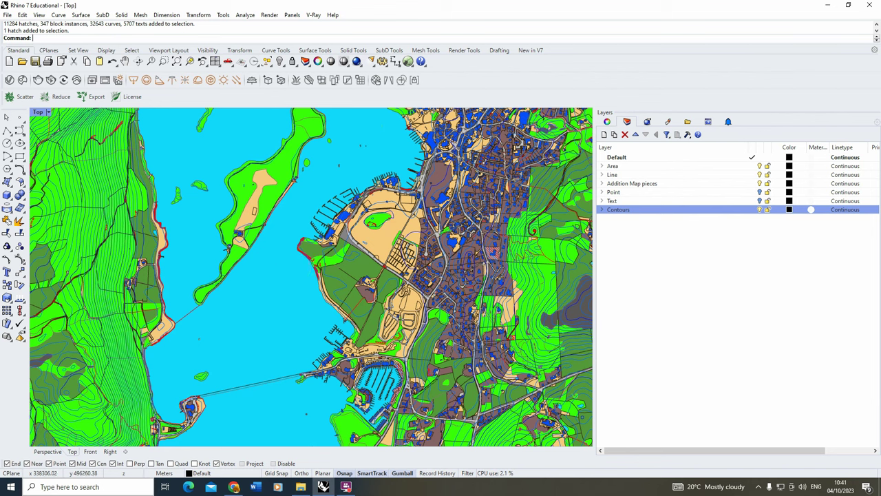
- Create a new layout named Map for Rhino PDF, A2 portrait (420 x 594 mm), with one detail
left_click(126, 452)
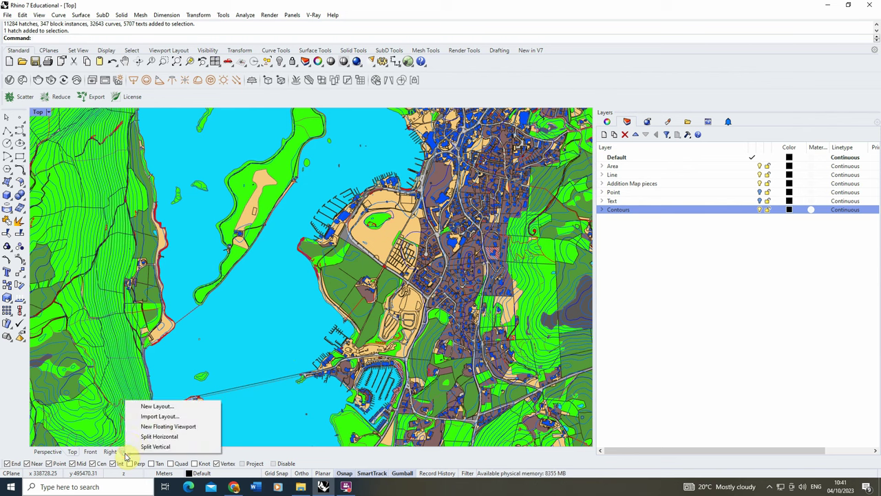
left_click(160, 407)
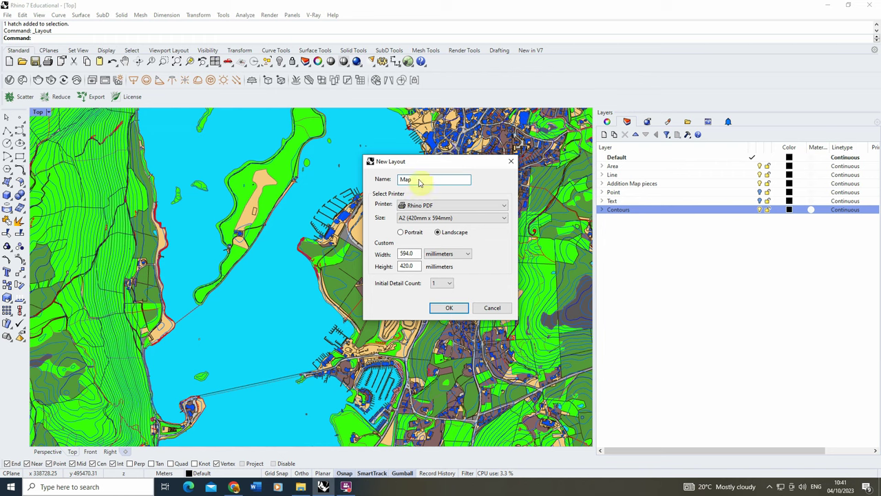
left_click(405, 233)
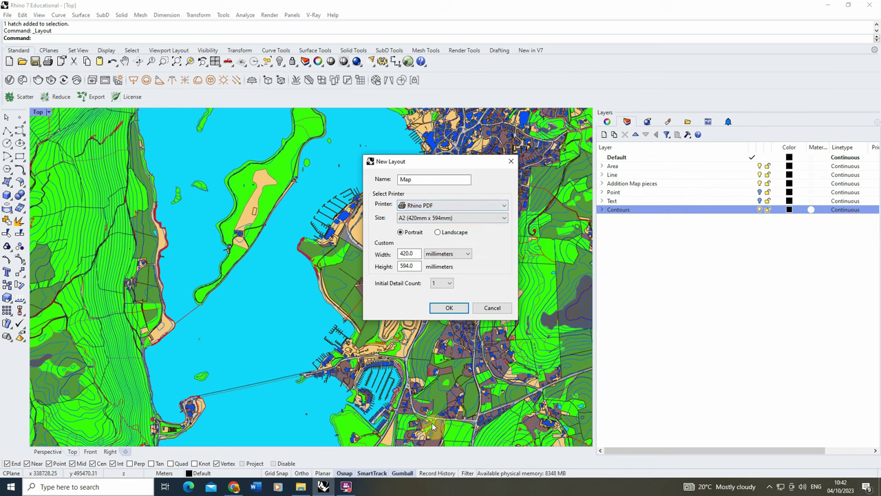
left_click(448, 308)
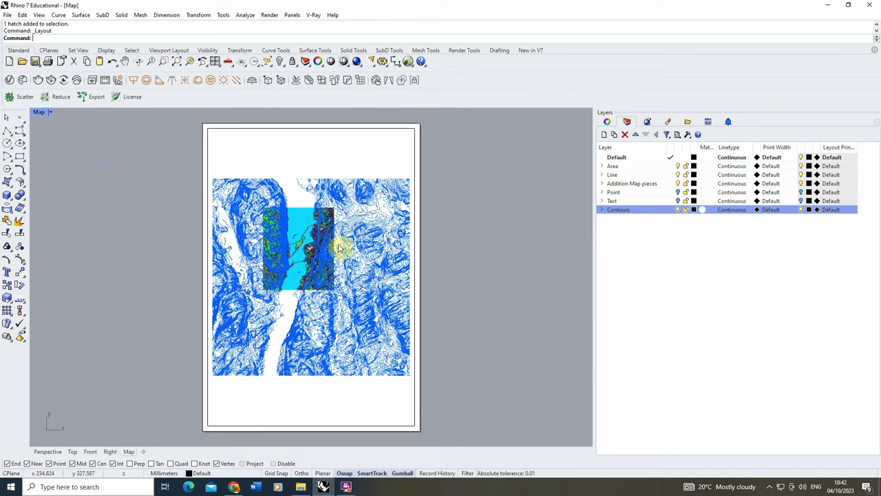
- Activate the Top detail on the Map layout and frame the colored lake area so it fills the sheet
double_click(296, 158)
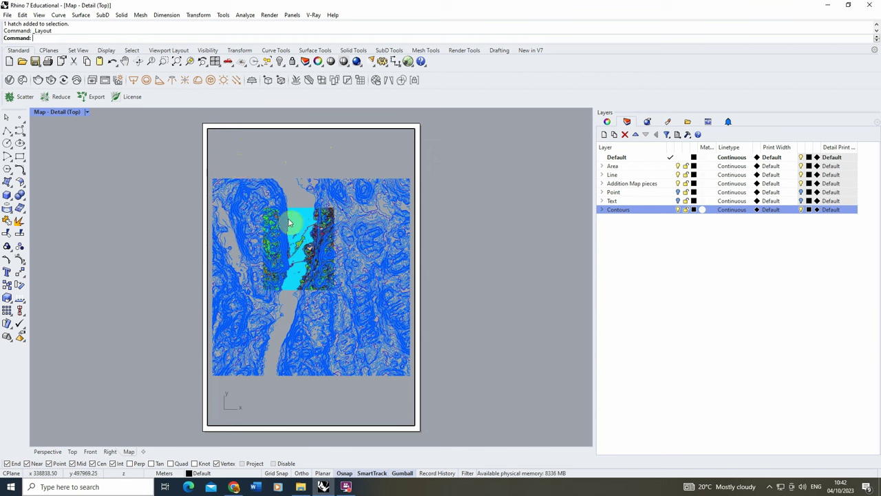
scroll(278, 238, "up", 5)
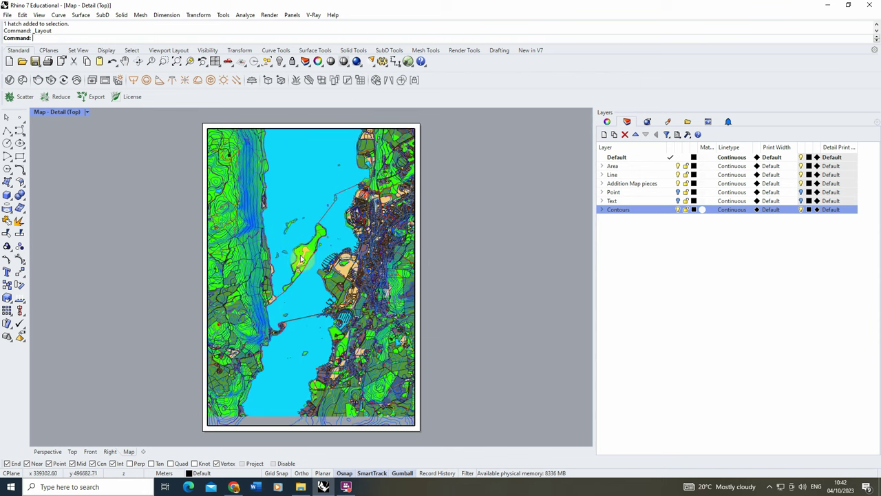
scroll(303, 276, "up", 1)
scroll(322, 293, "up", 1)
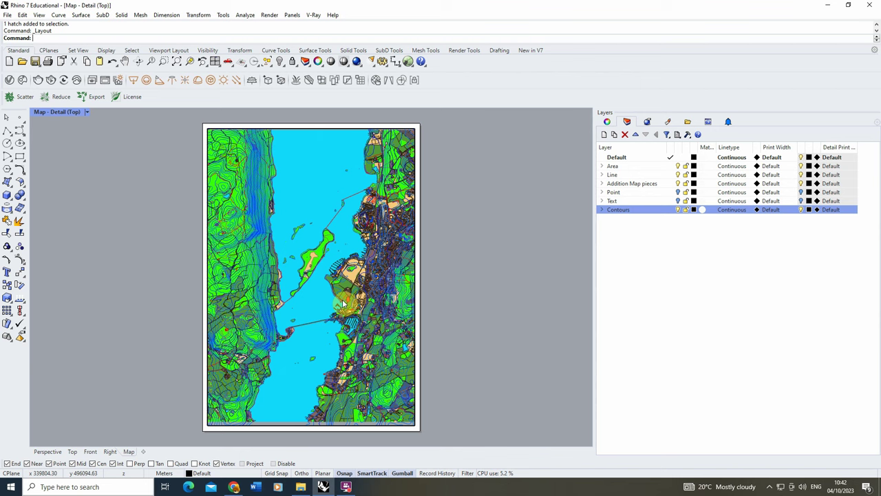
- Return to the layout page and raise the detail's bottom edge to leave a blank strip below the map
double_click(455, 225)
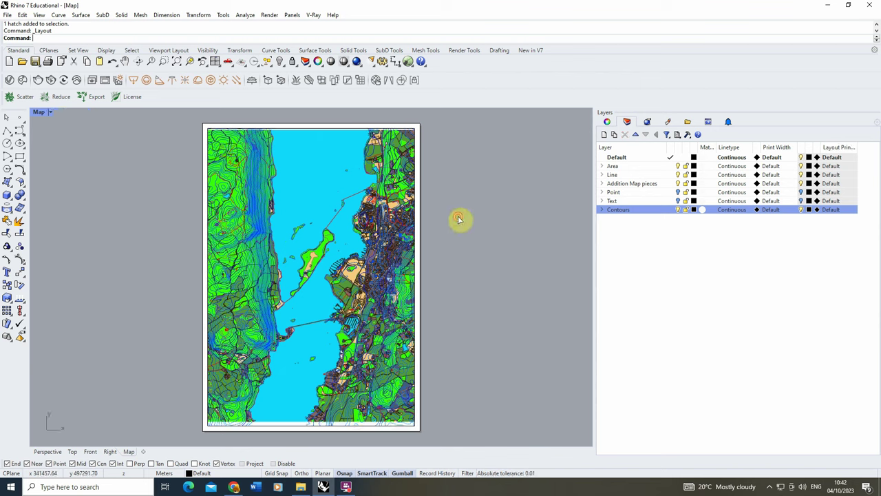
left_click(288, 427)
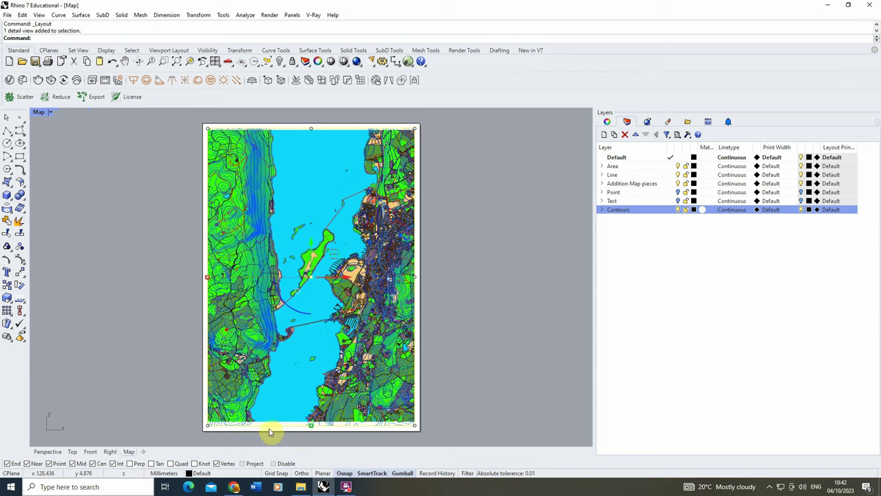
left_click(501, 286)
left_click(416, 412)
left_click_drag(177, 435, 482, 413)
left_click_drag(313, 408, 311, 381)
left_click(508, 377)
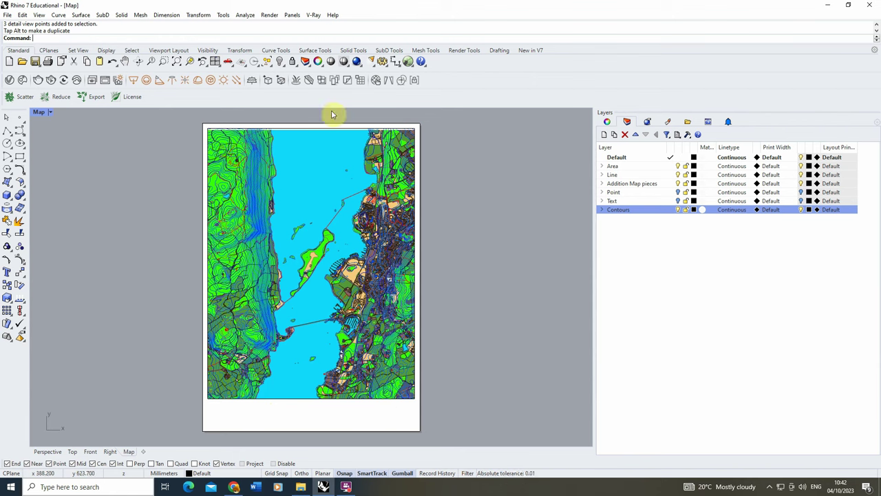
- Try a detail scale of 1 millimeter on page to 1 meter in model, and settle on 5 meters in model
left_click(326, 132)
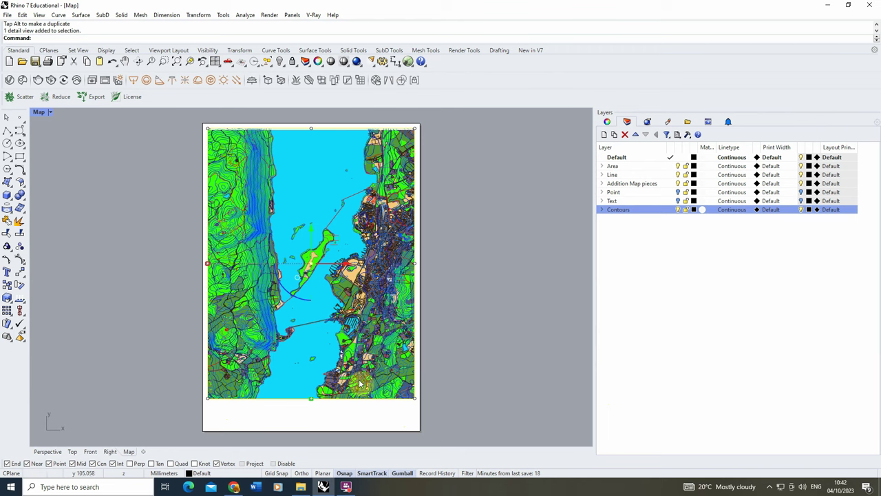
left_click(449, 271)
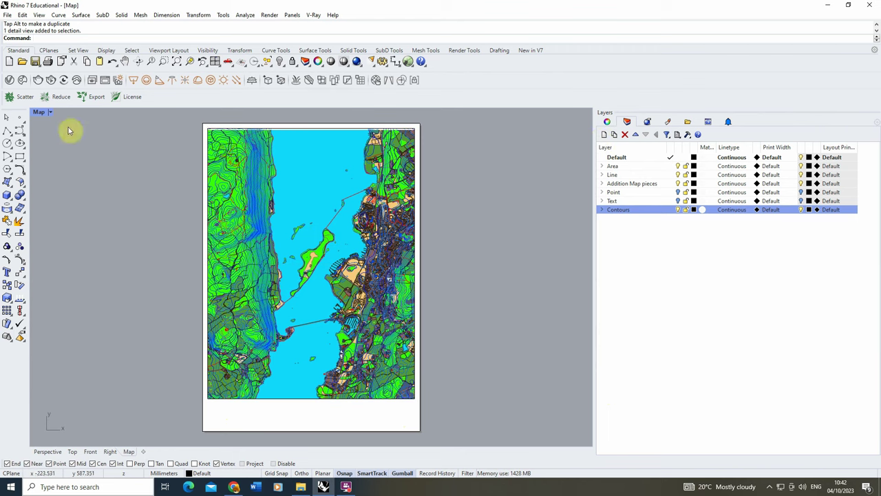
left_click(244, 130)
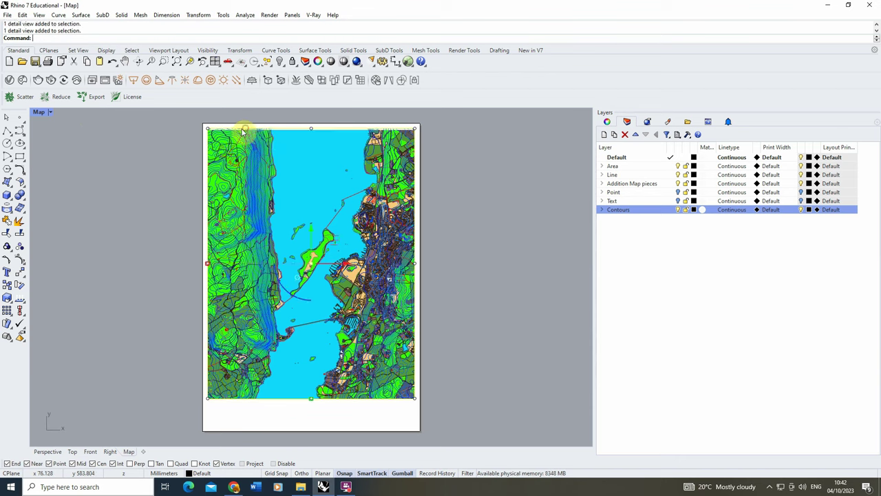
left_click(606, 122)
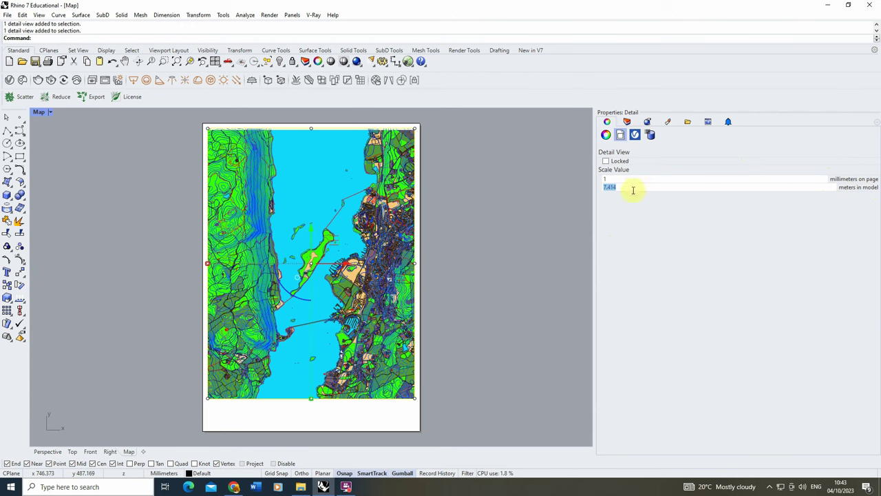
key("Return")
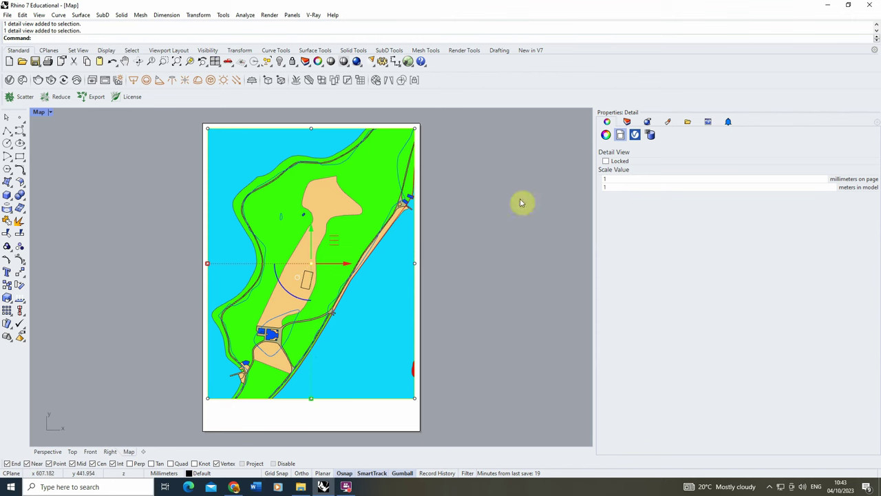
left_click(599, 172)
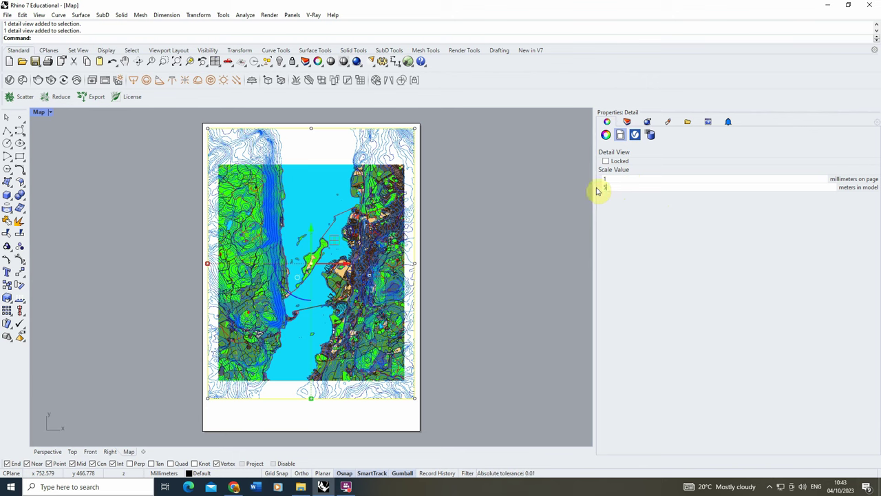
key("Return")
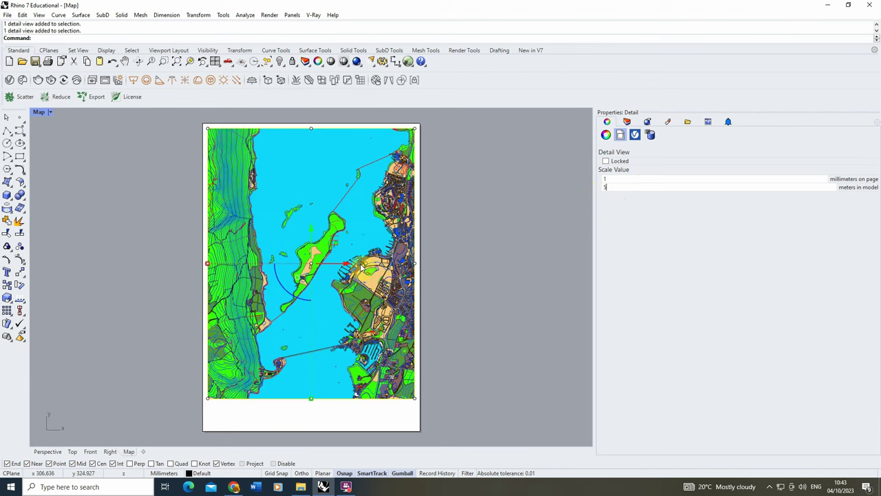
- Pan the map slightly to the left inside the detail and return to the layout page
double_click(365, 217)
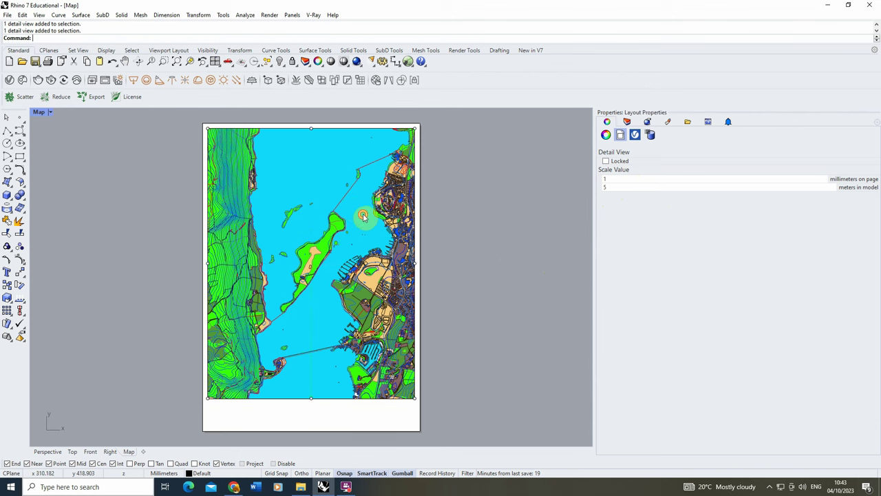
left_click(126, 62)
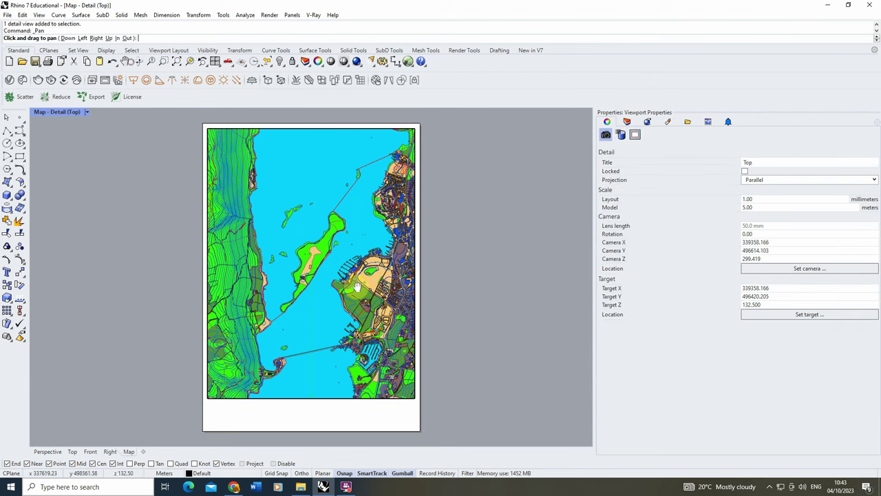
left_click_drag(347, 285, 337, 285)
key("Escape")
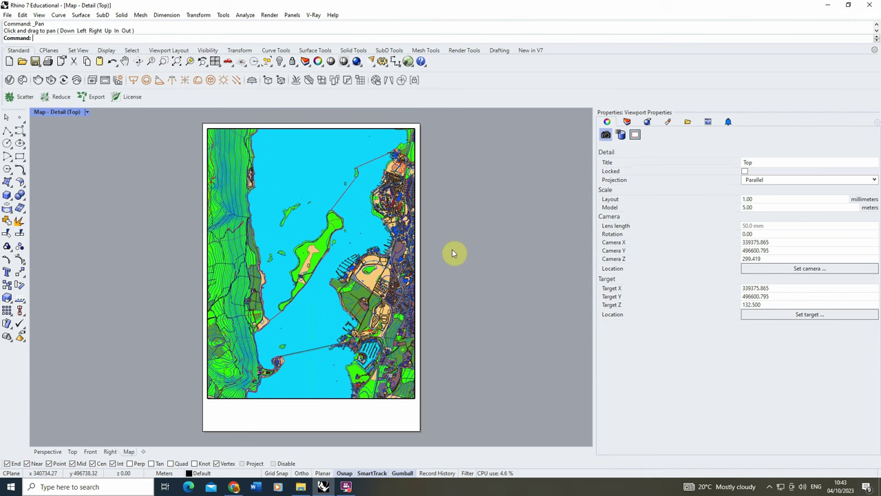
double_click(454, 252)
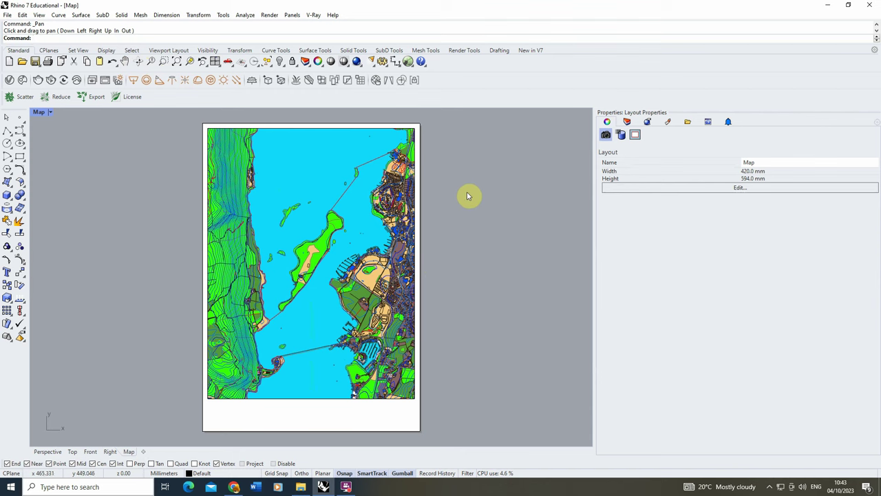
- Lock the map detail's view and deselect it
left_click(385, 133)
left_click(609, 163)
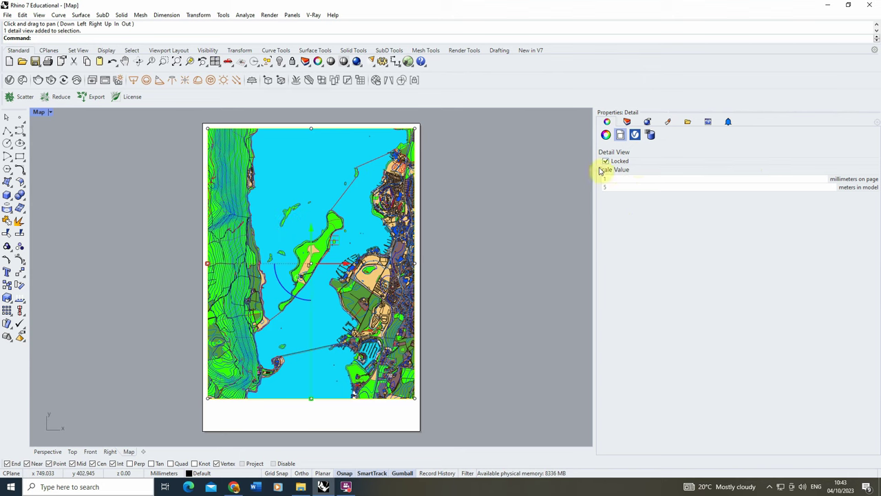
left_click(574, 209)
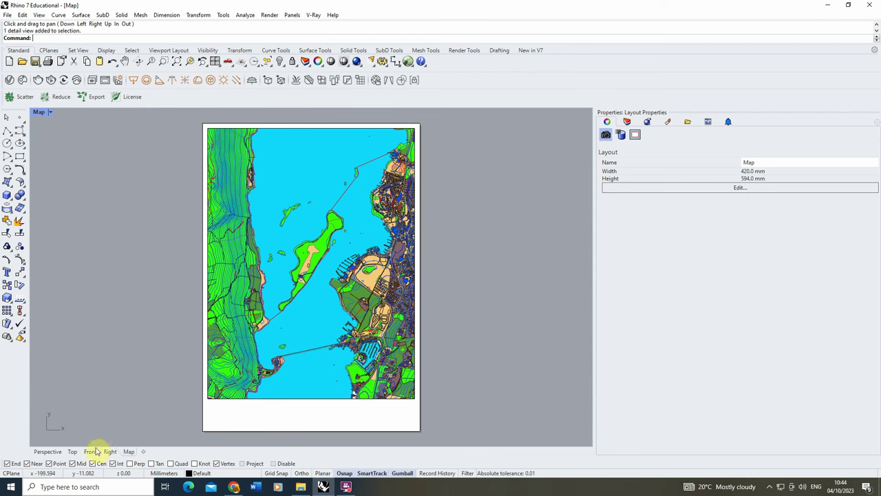
- In the Top viewport, turn off all sublayers of the Area layer, from Buildings Area to Landform Area
left_click(72, 451)
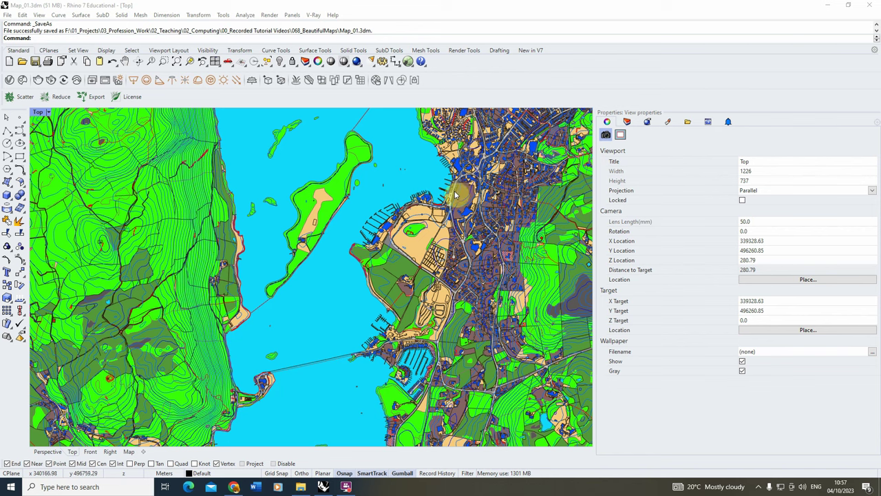
left_click(626, 122)
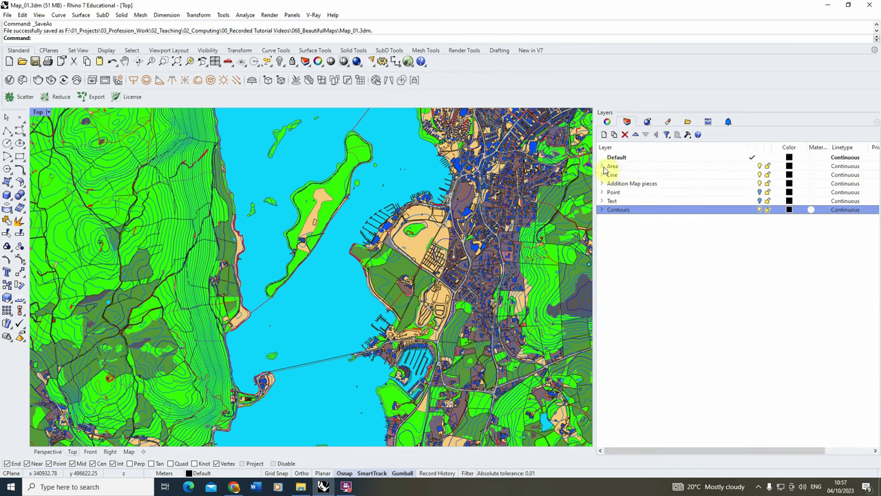
left_click(602, 166)
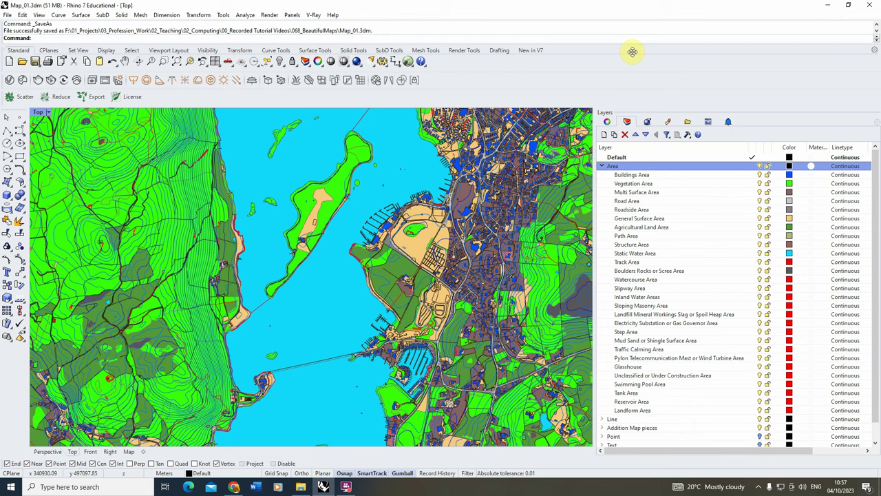
left_click(656, 411)
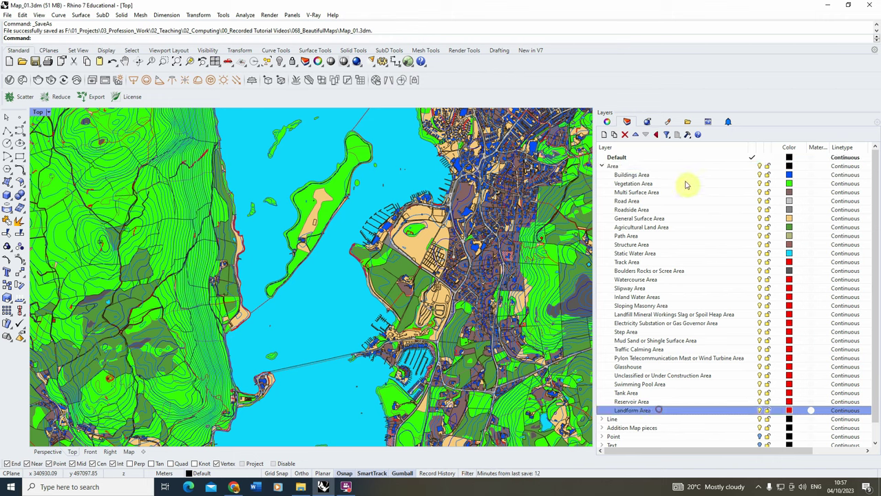
left_click(657, 176, "shift")
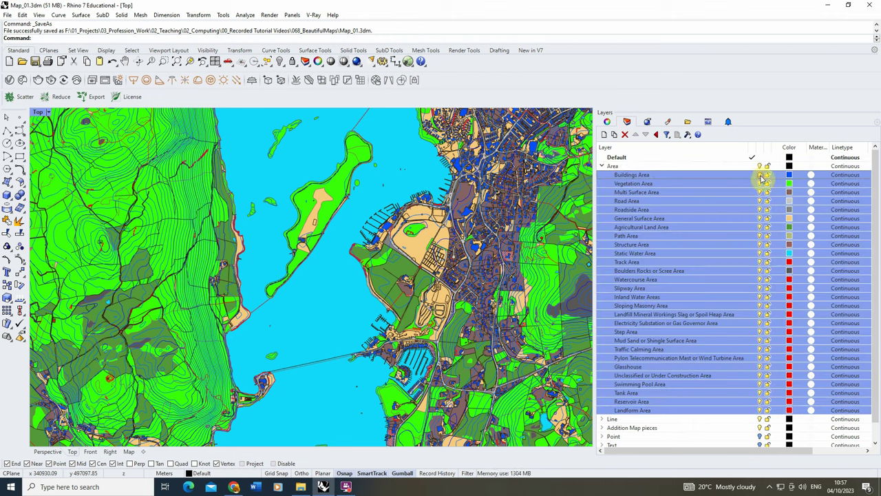
left_click(767, 175)
left_click(678, 219)
left_click(719, 201)
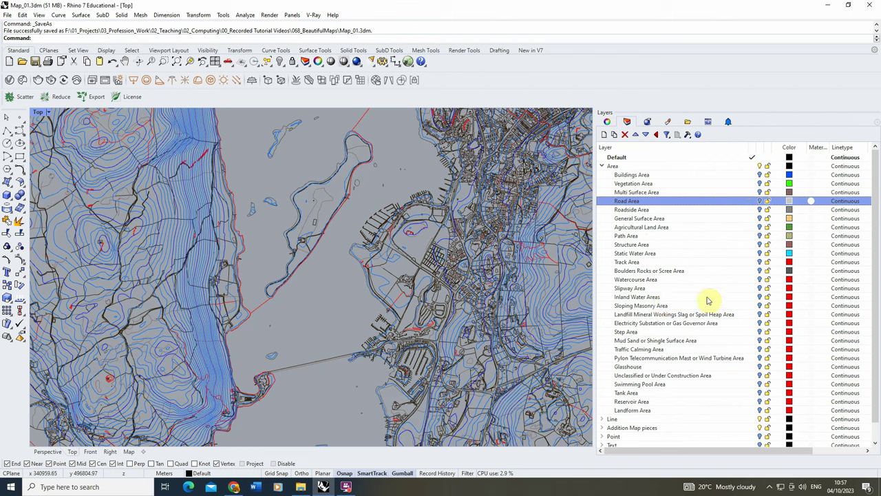
- Turn on the Static Water, Buildings, Multi Surface and Road Area layers, also checking Inland Water Areas and Roadside Area
left_click(761, 254)
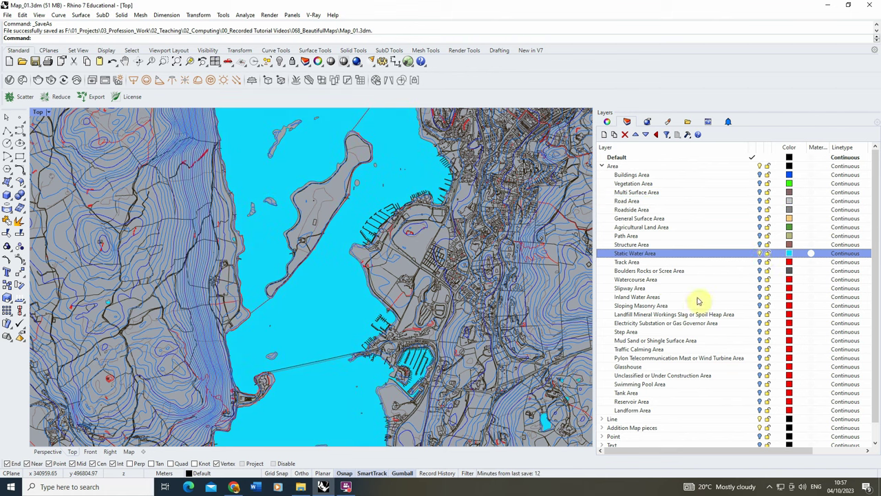
left_click(760, 298)
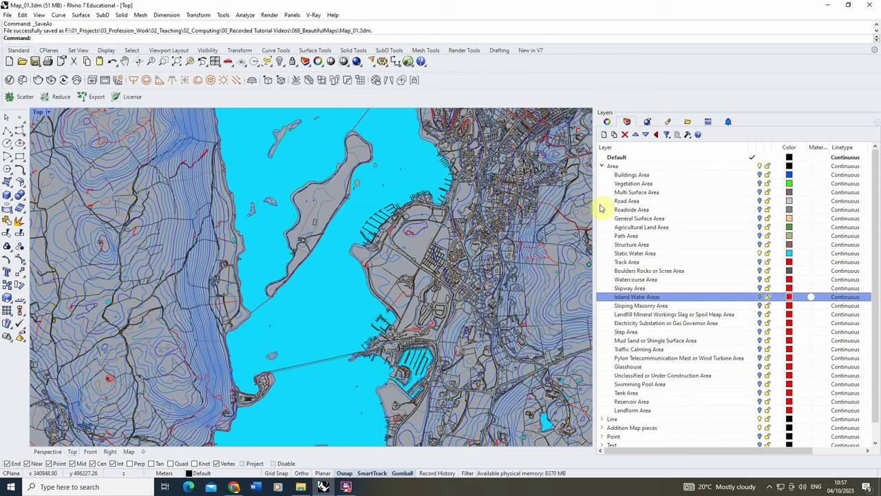
left_click(760, 175)
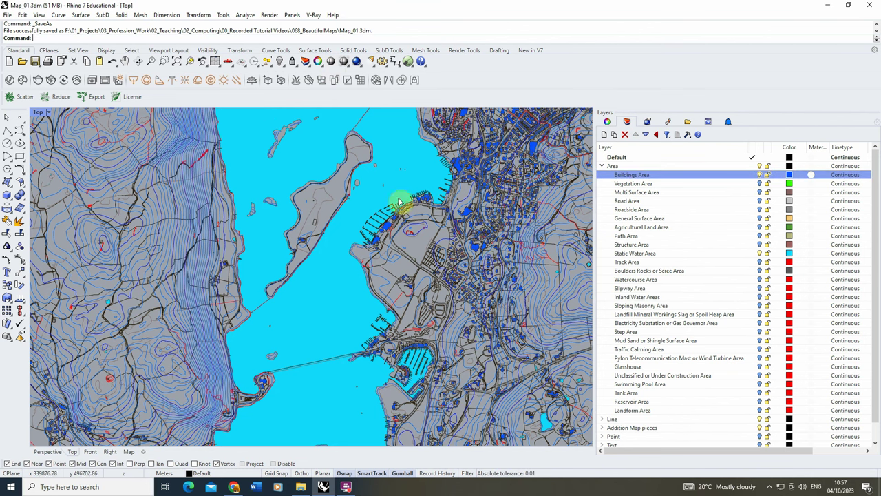
left_click(761, 192)
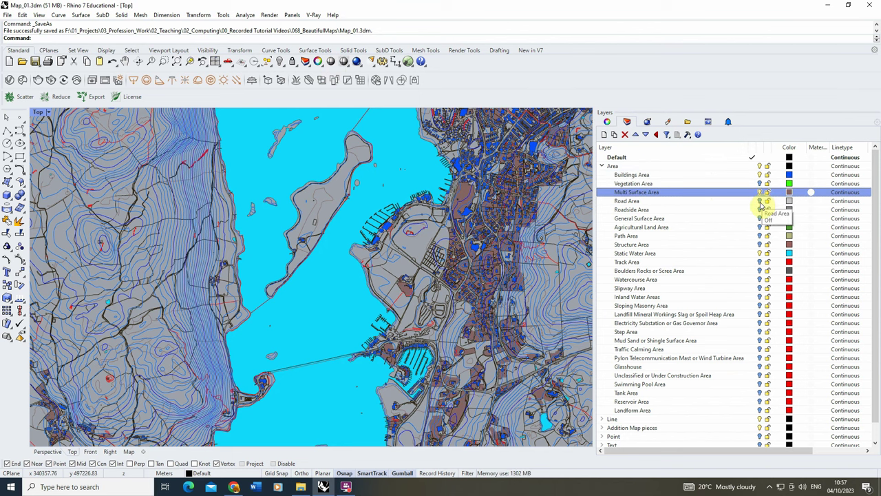
left_click(760, 200)
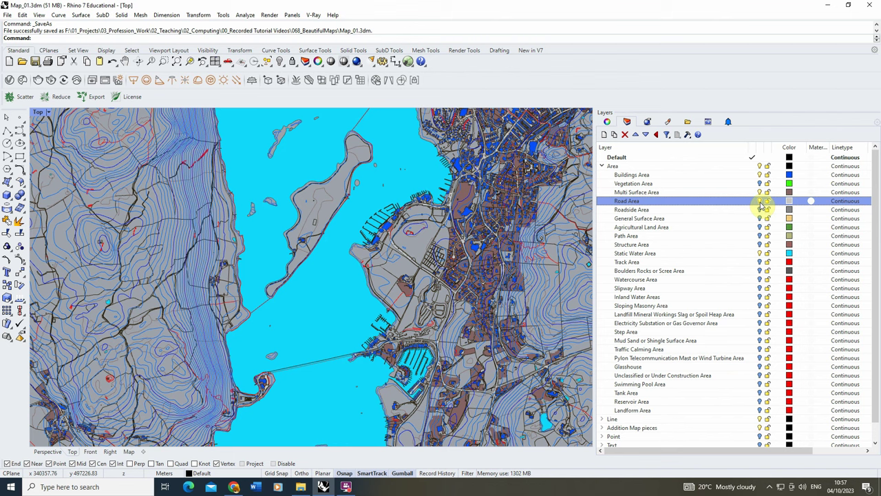
left_click(760, 209)
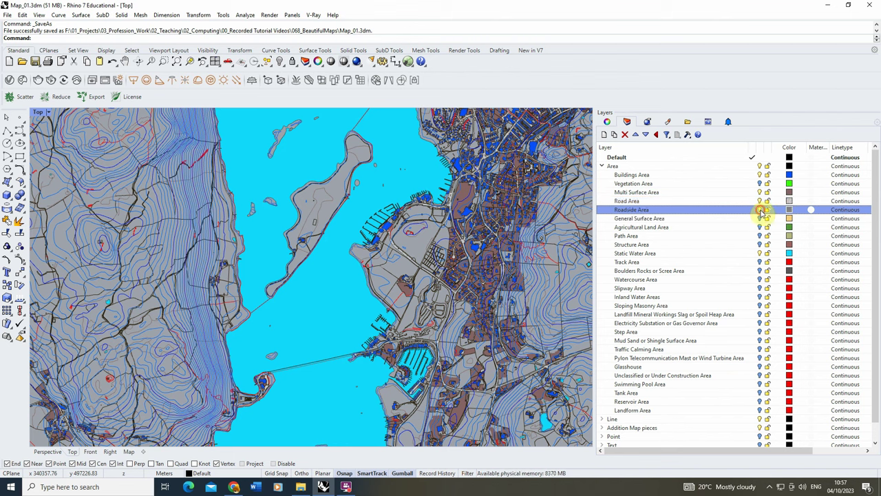
- Turn on the General Surface, Vegetation, Agricultural Land and Boulders Rocks or Scree Area layers, also checking Track Area
left_click(760, 218)
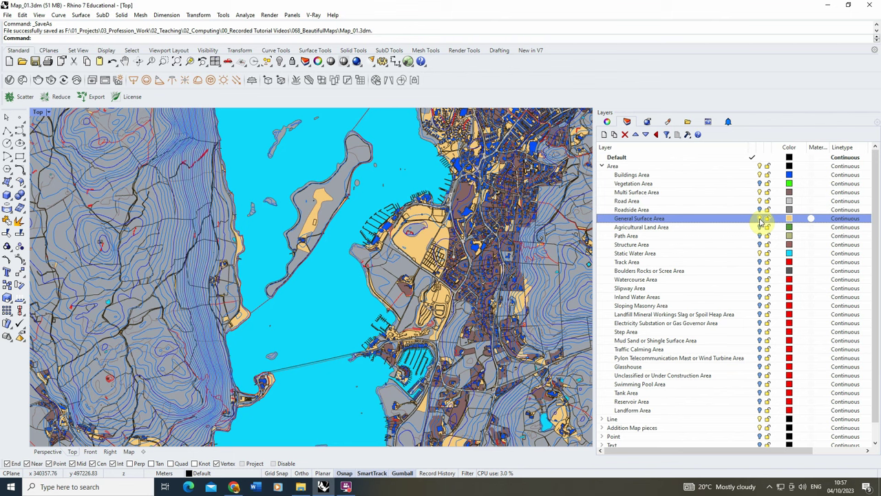
left_click(760, 219)
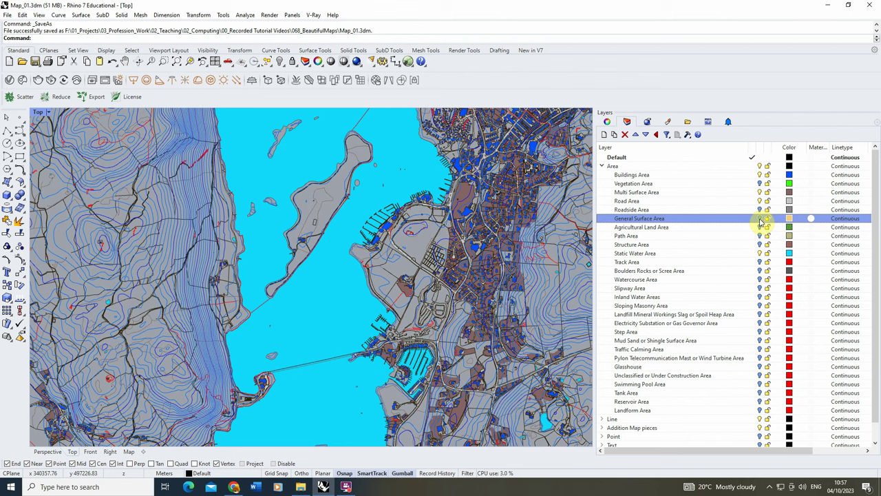
left_click(760, 218)
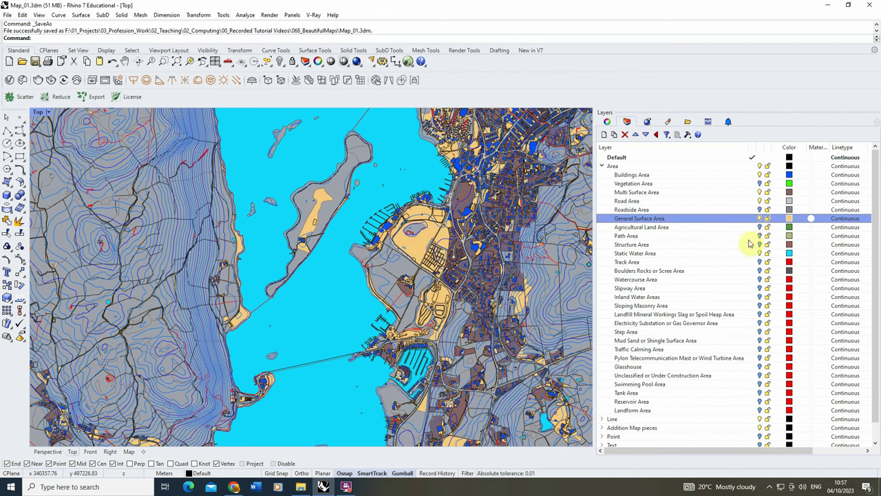
left_click(759, 184)
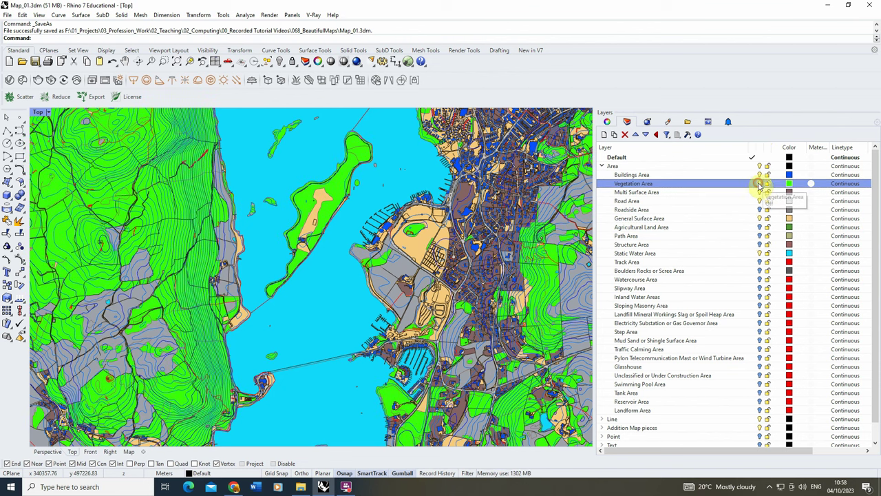
left_click(759, 227)
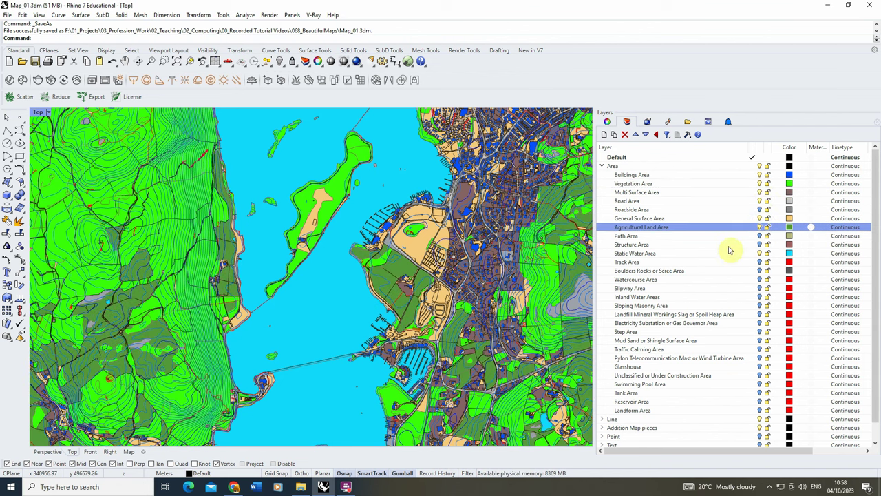
left_click(759, 262)
left_click(759, 270)
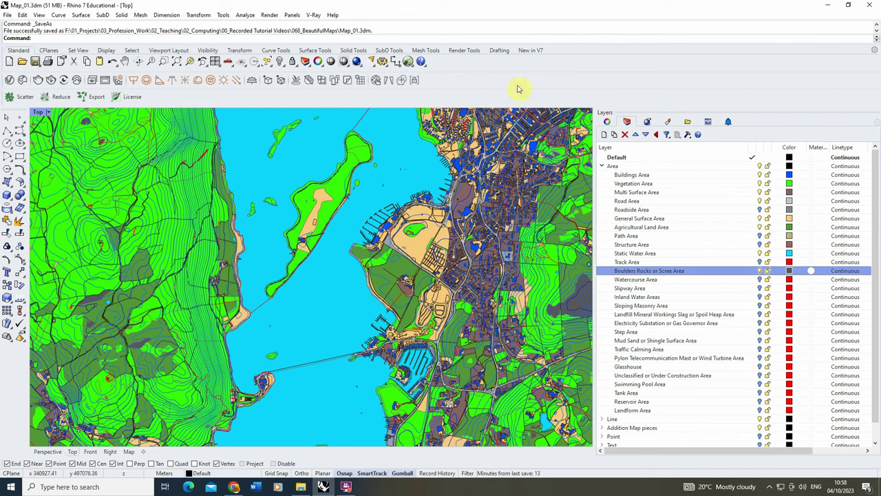
- Turn off the parent Area layer to hide all the colored fills
left_click(759, 166)
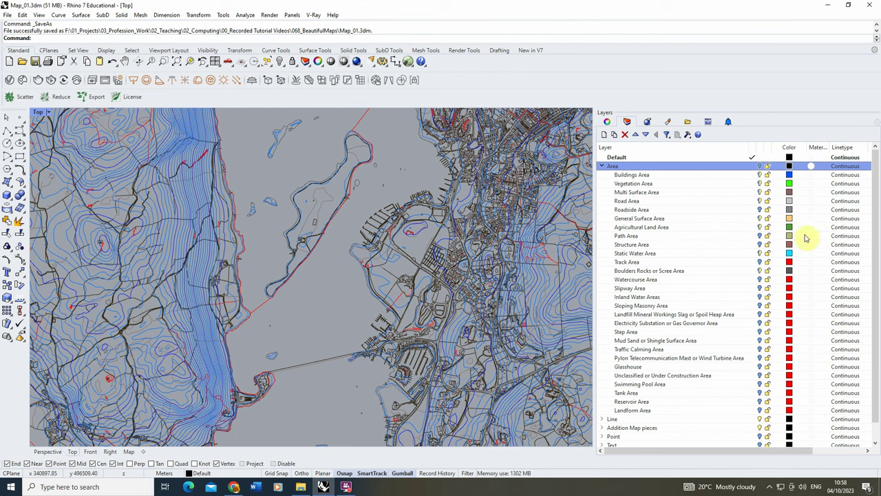
- Turn on the Inland Water Line, Building Outline, Public Limit of Road Line, Building Division and General Surface Line sublayers of the Line layer
scroll(666, 374, "down", 1)
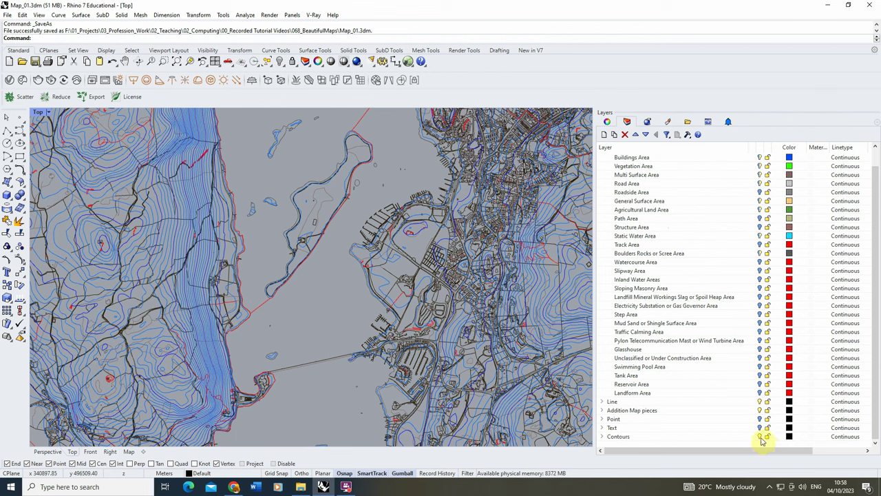
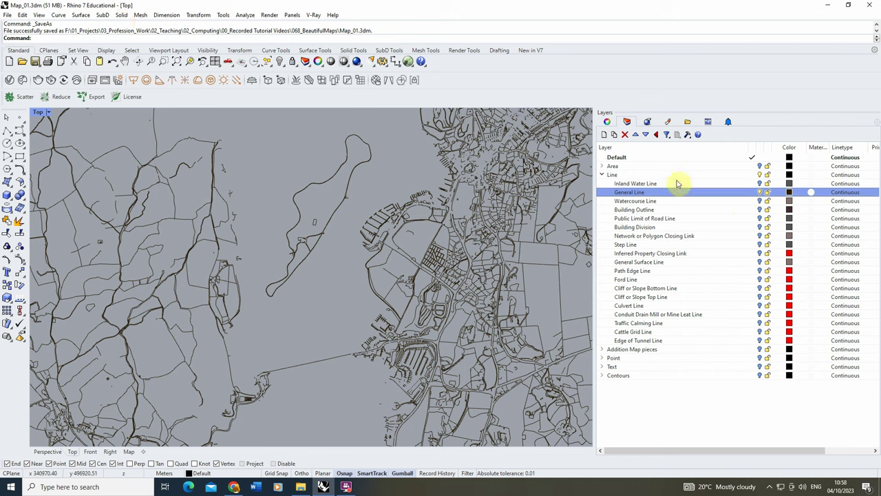
left_click(760, 182)
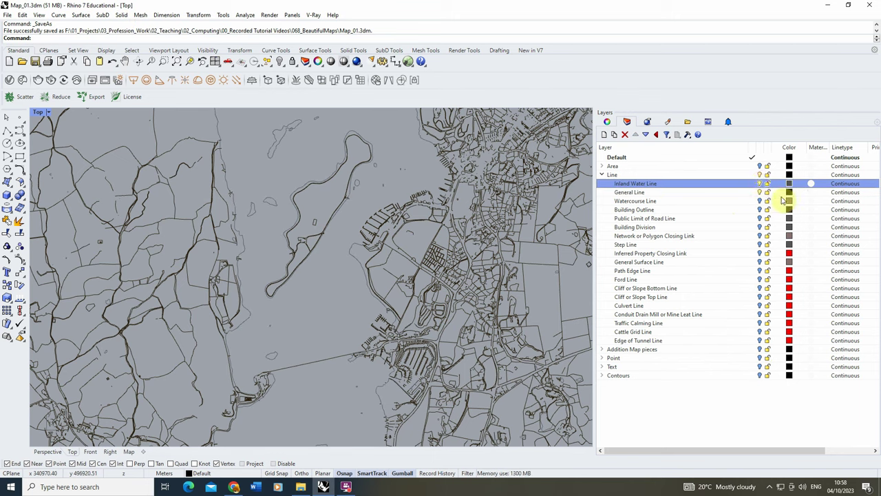
left_click(760, 210)
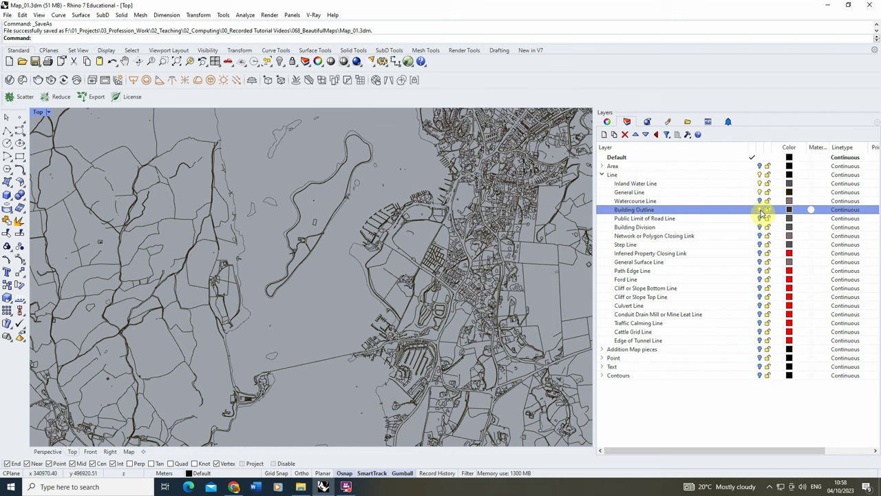
left_click(760, 218)
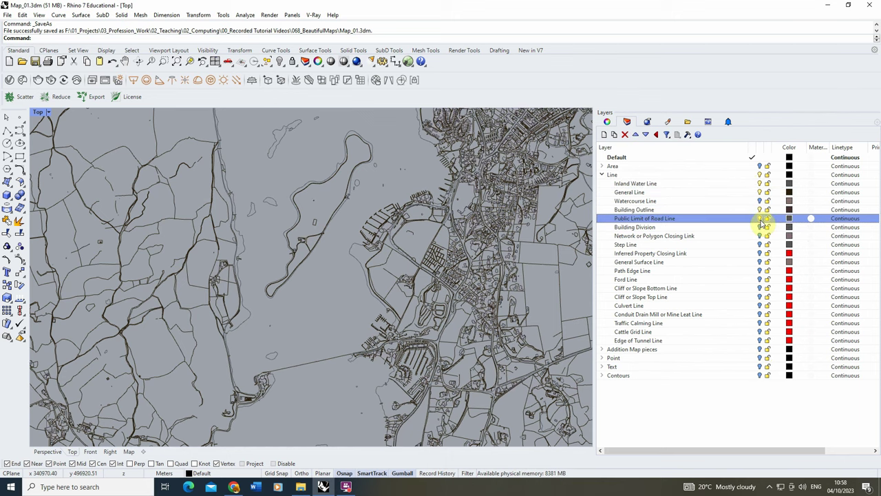
left_click(760, 227)
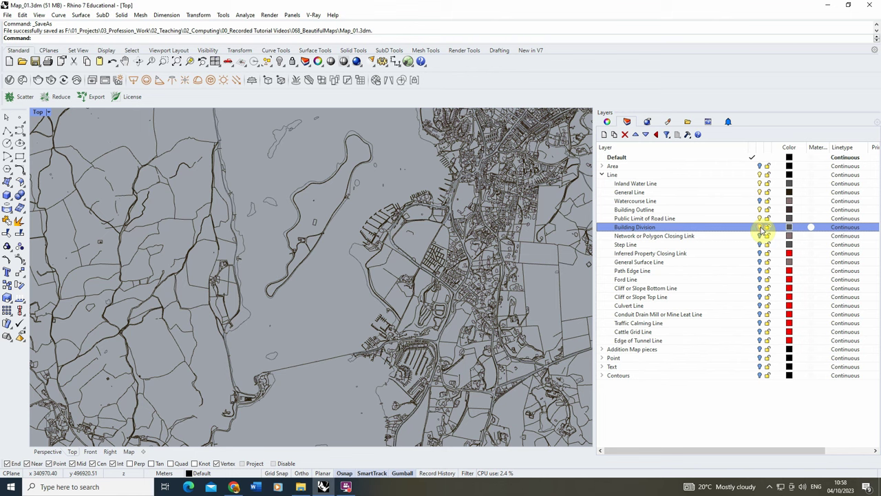
left_click(761, 262)
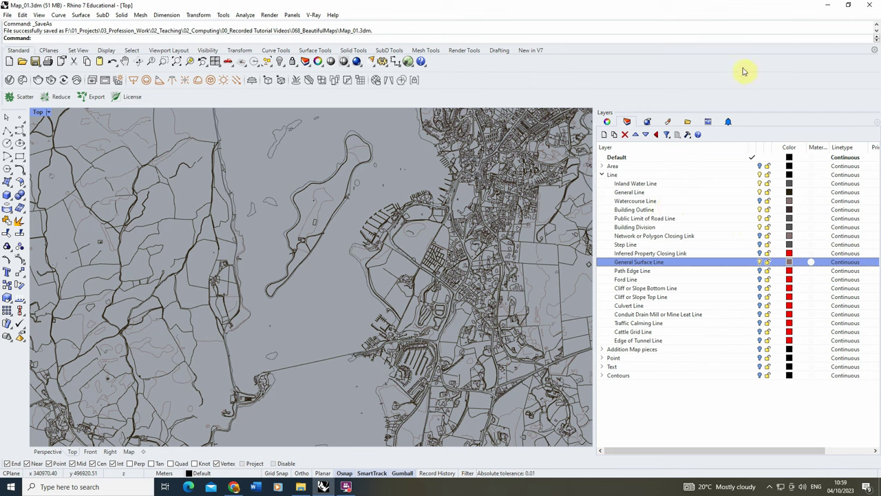
- Turn on the Contours layer, check its Ordinary_ContourLine sublayer by hiding and reshowing it, and turn the parent Area layer back on
left_click(759, 376)
left_click(603, 376)
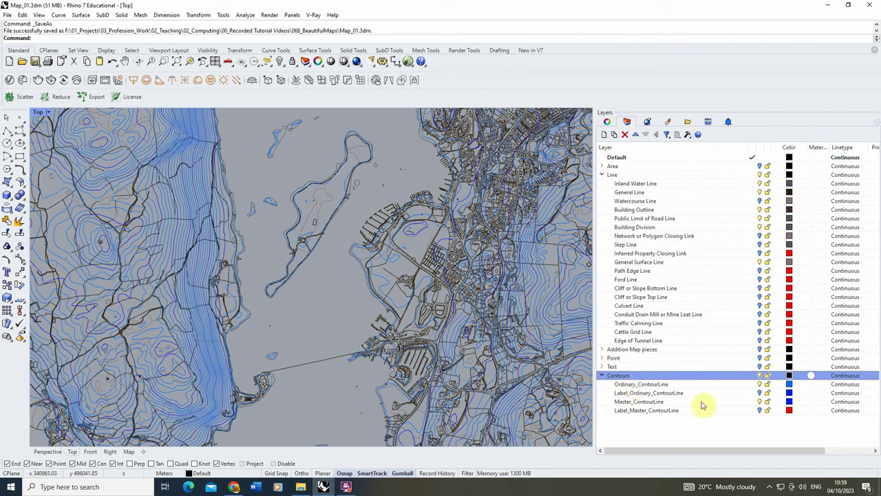
left_click(759, 384)
left_click(759, 384)
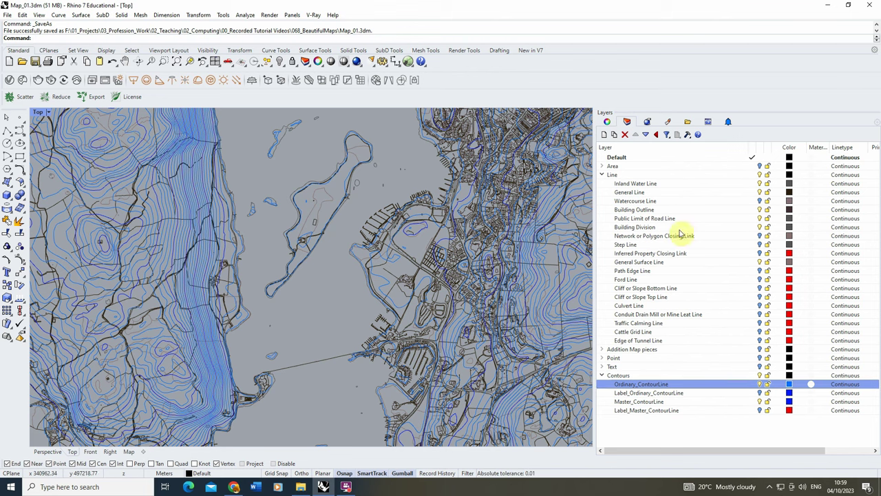
left_click(760, 166)
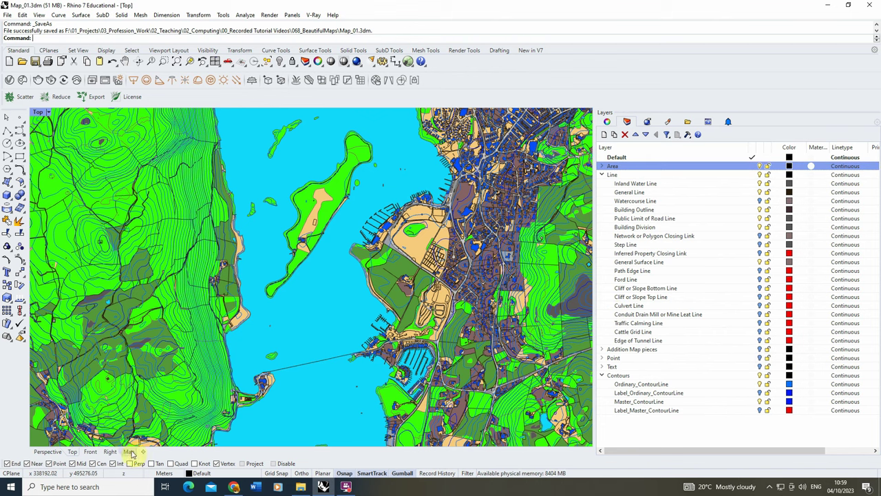
- Open the Map layout and widen the layer list to show the full Print Color column, with the Area sublayers expanded
left_click(131, 452)
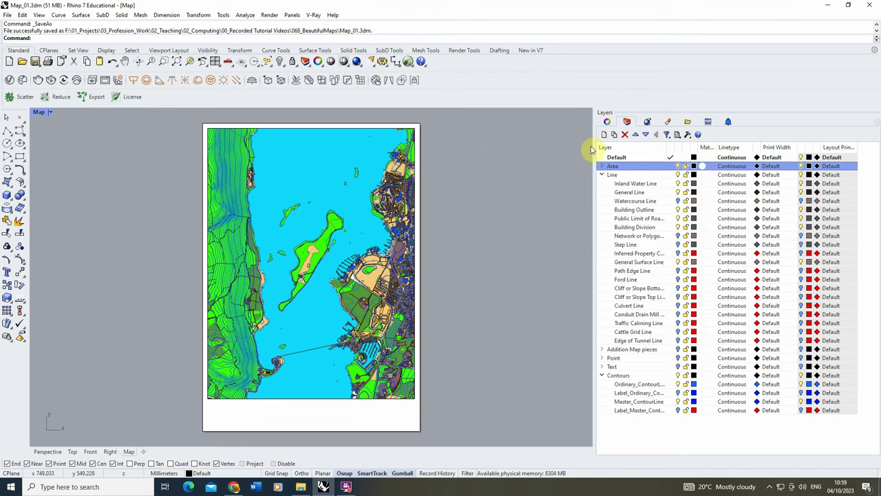
left_click_drag(592, 147, 543, 148)
left_click_drag(649, 147, 664, 148)
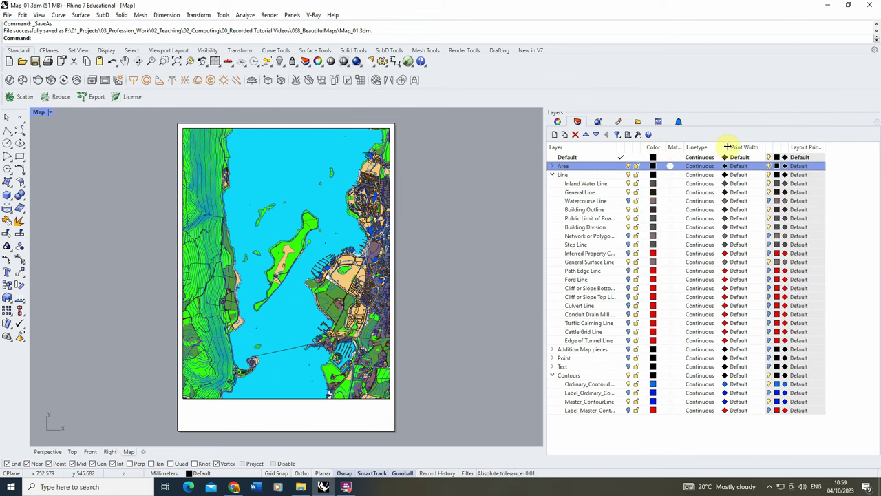
left_click_drag(726, 146, 755, 146)
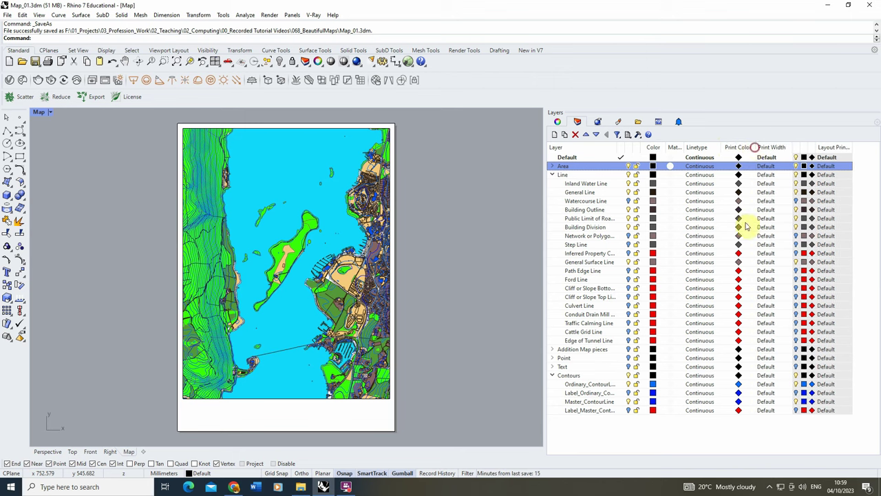
left_click(552, 166)
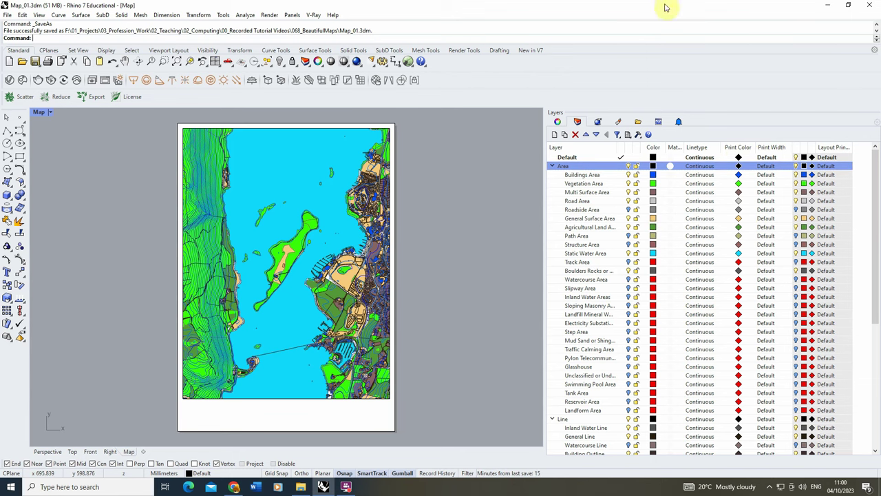
- Set the print color of Buildings Area to slate blue and of Vegetation Area to light grey
left_click(738, 175)
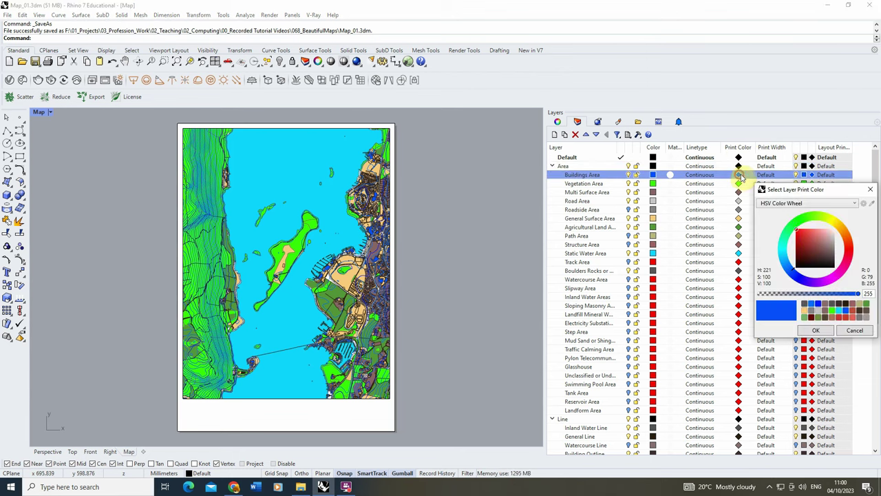
left_click(816, 330)
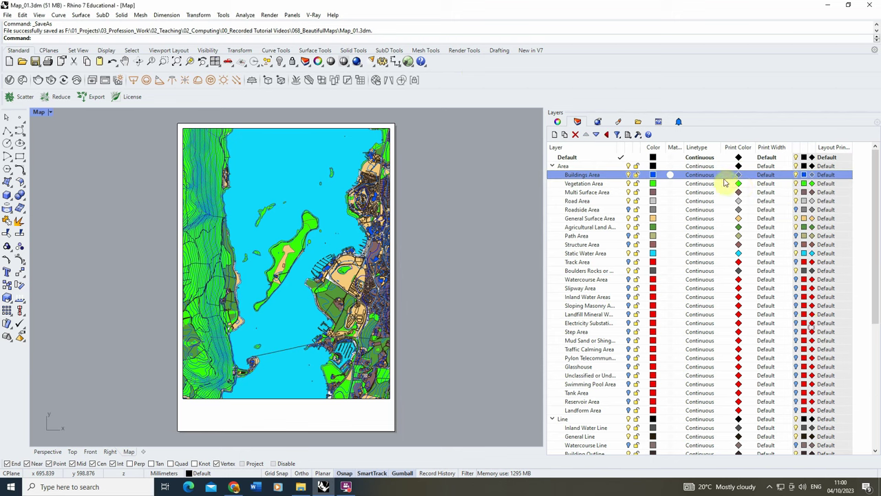
left_click(739, 183)
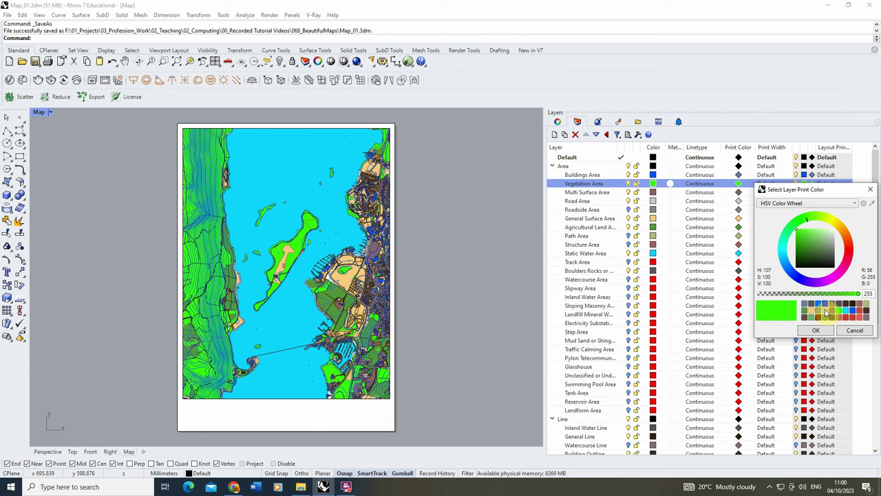
left_click(804, 309)
left_click(815, 329)
right_click(781, 184)
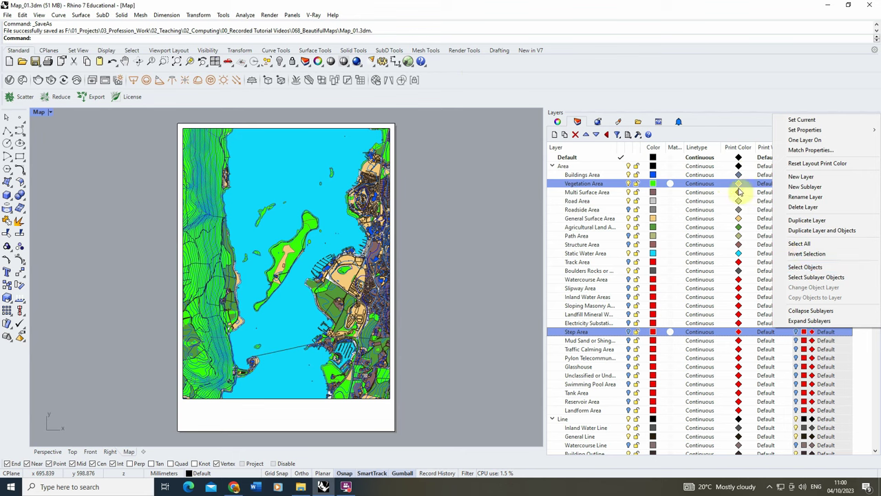
- Set the print color of Path Area to slate blue and of Agricultural Land Area to light grey, RGB 198, 198, 198
left_click(738, 234)
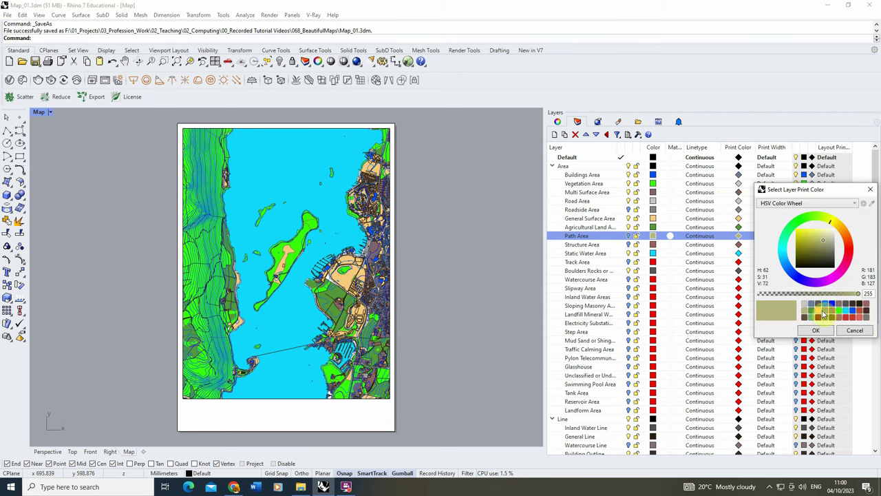
left_click(813, 303)
left_click(815, 330)
left_click(738, 227)
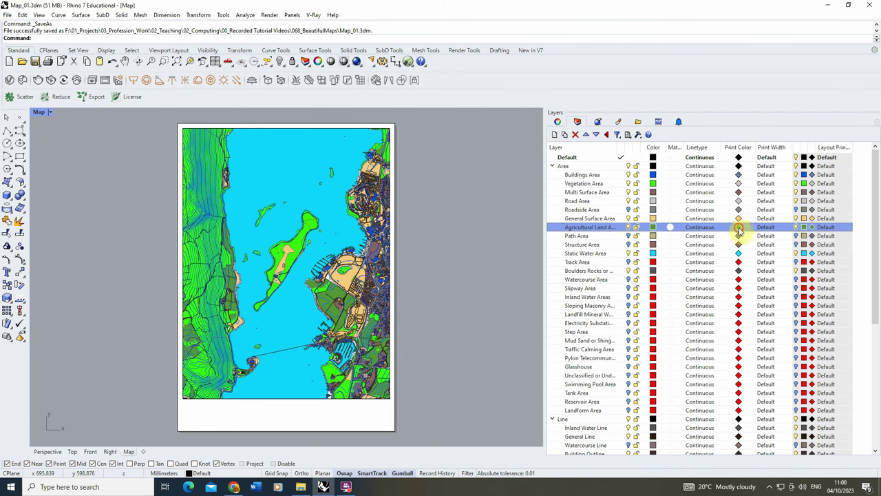
left_click(811, 303)
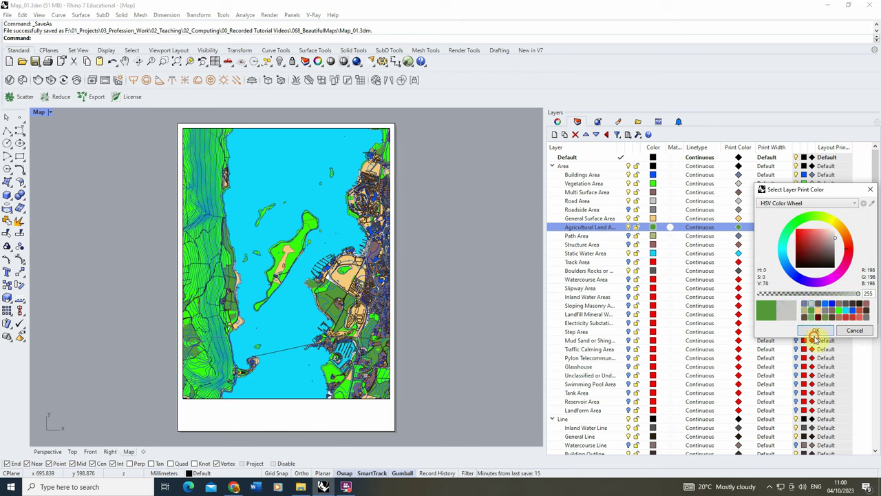
left_click(816, 330)
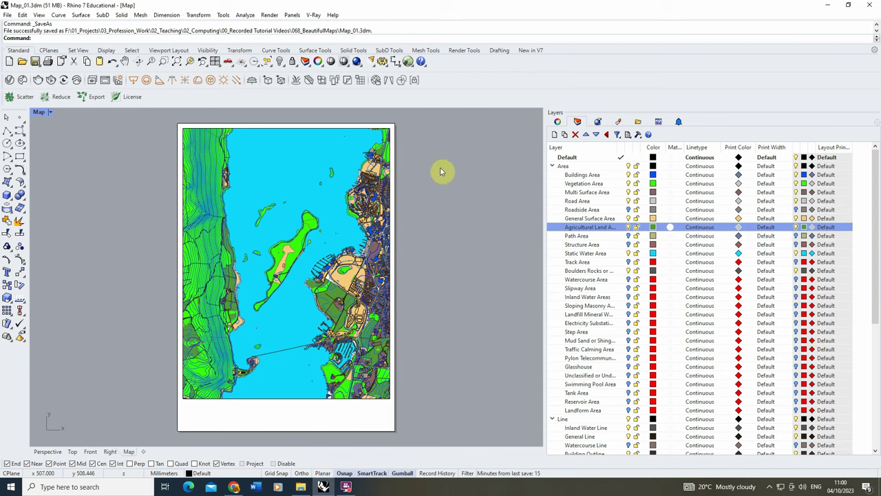
- Set the PrintDisplay state to On for the Map layout and compare its print colors with the display colors in the Top viewport
type("Printc")
key("BackSpace")
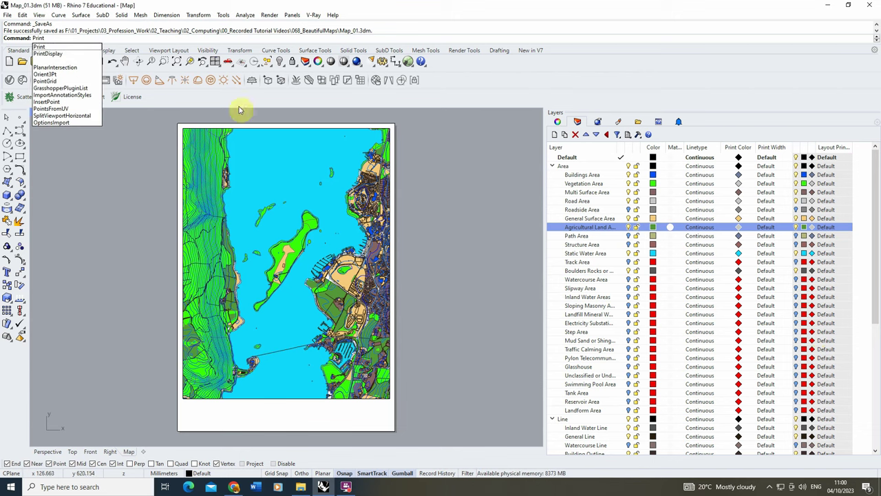
left_click(46, 54)
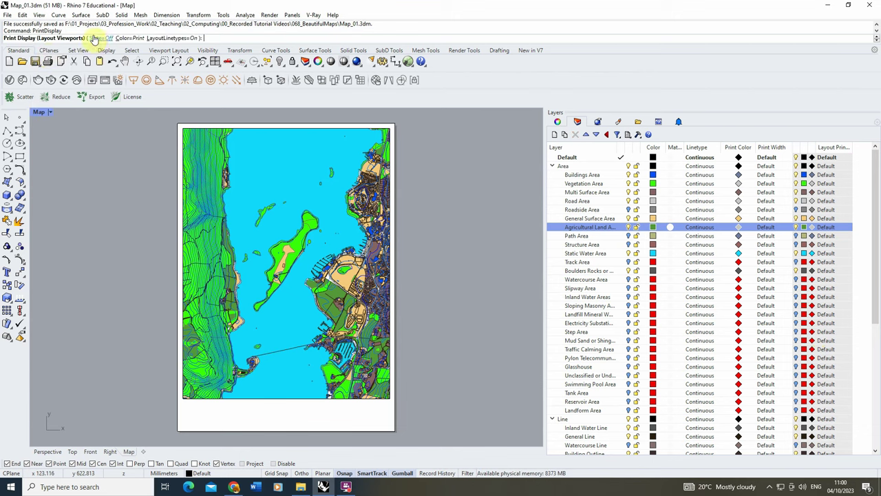
left_click(101, 39)
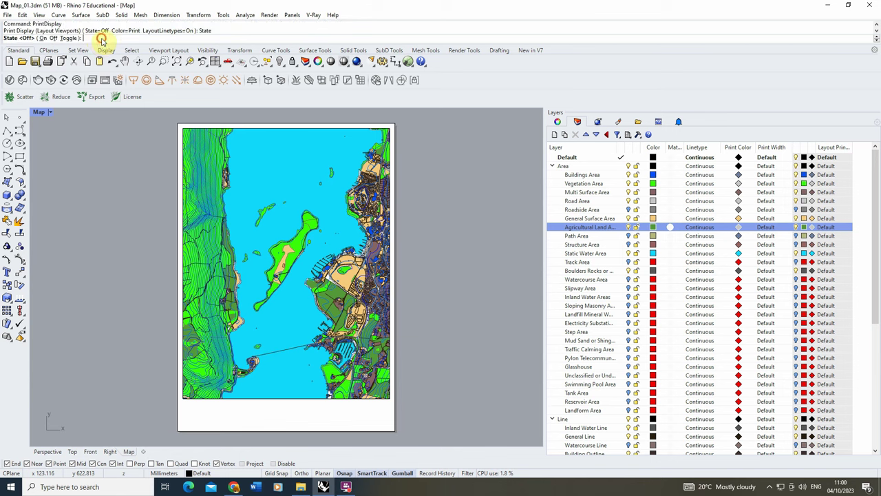
left_click(42, 39)
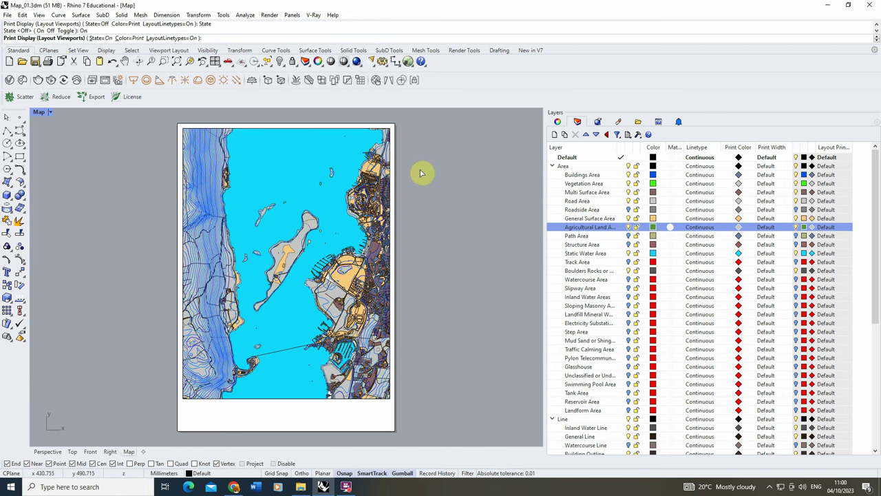
key("Return")
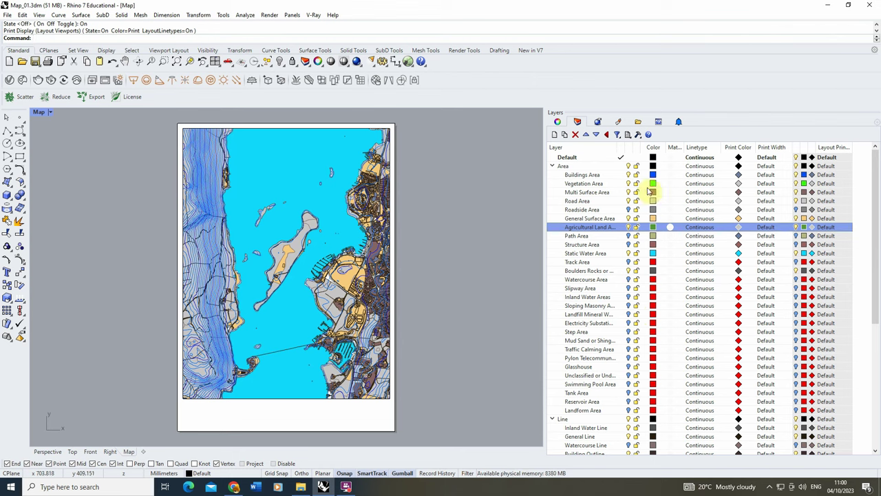
left_click(72, 451)
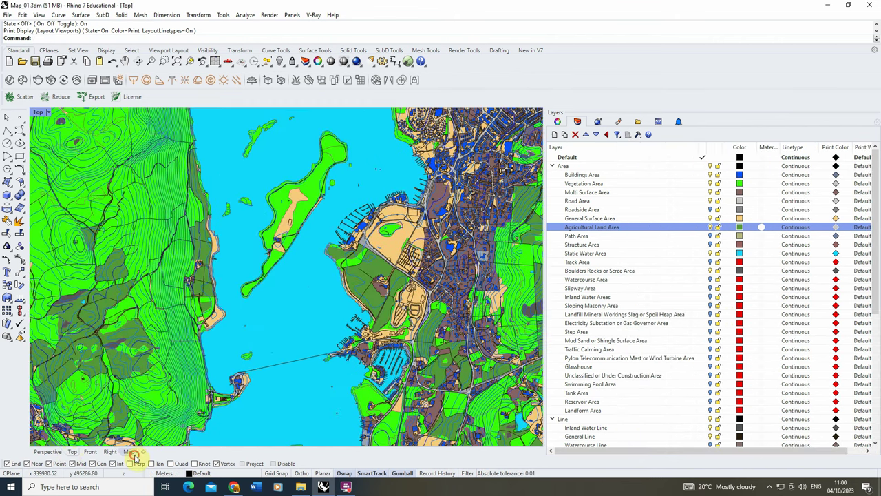
left_click(130, 452)
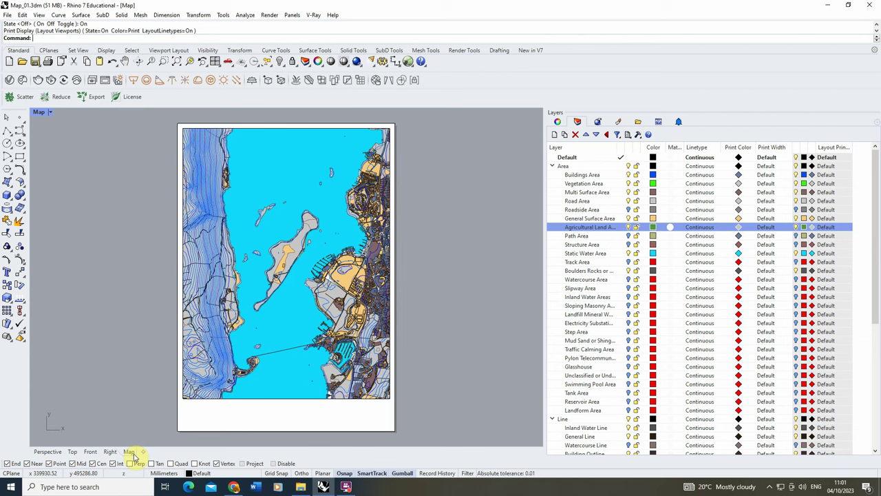
- Switch to Color Hunt in Chrome and open the newest orange, beige, sage and teal palette to examine its hex and RGB codes
left_click(234, 486)
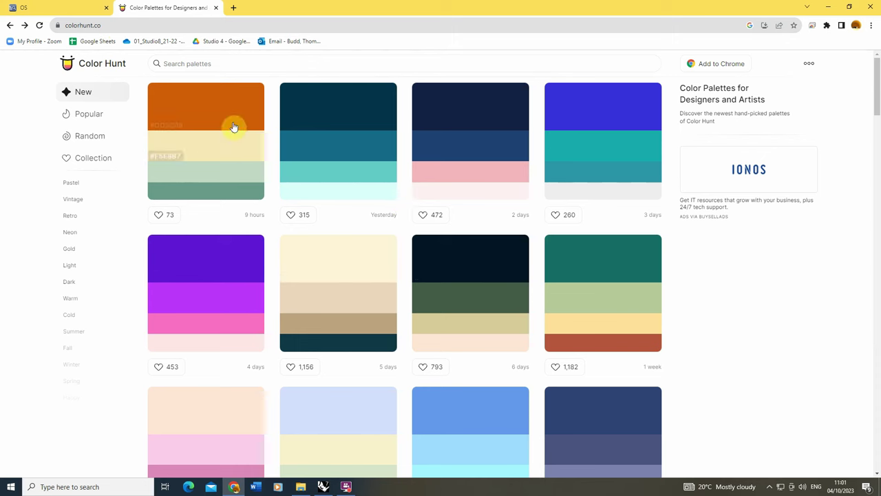
left_click(216, 147)
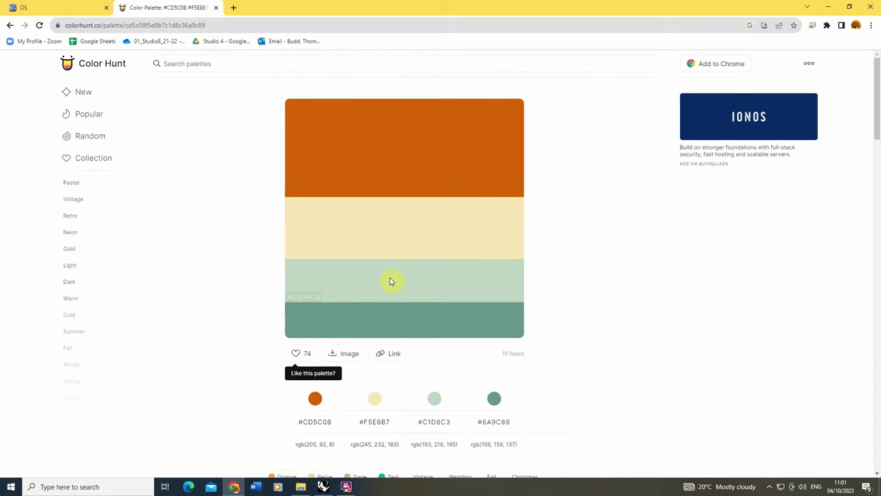
scroll(390, 280, "down", 1)
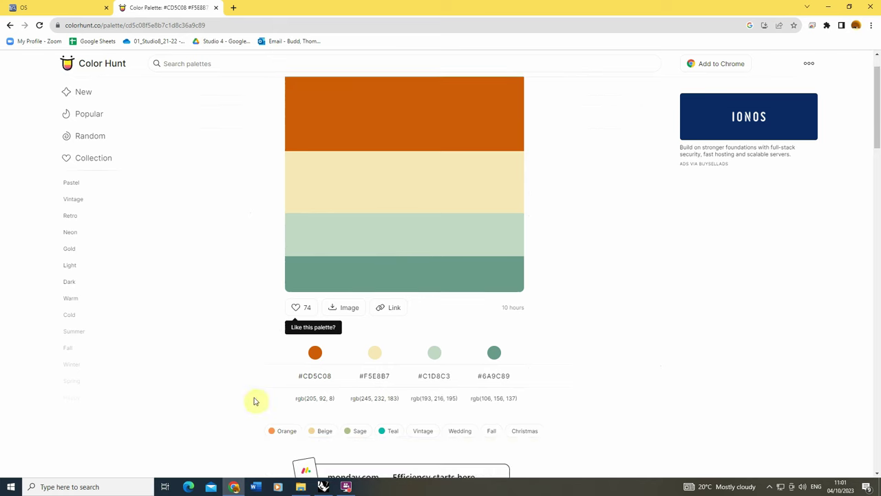
scroll(530, 311, "up", 1)
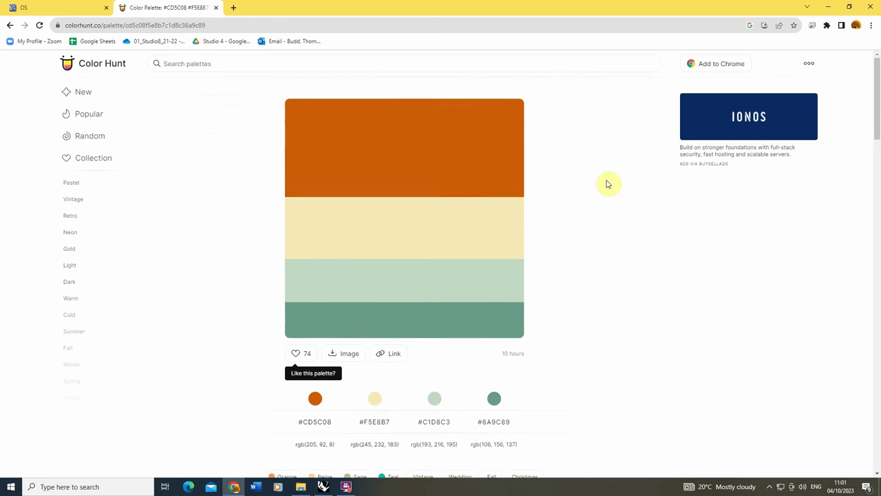
left_click(11, 25)
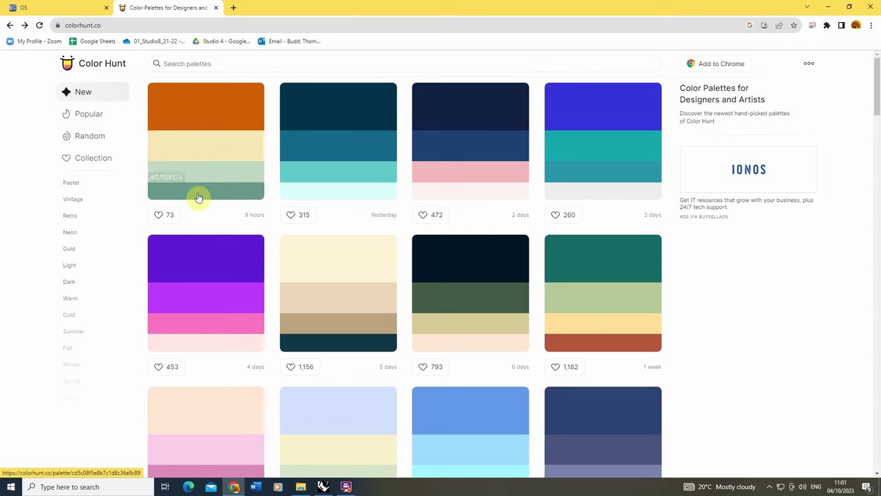
left_click(210, 147)
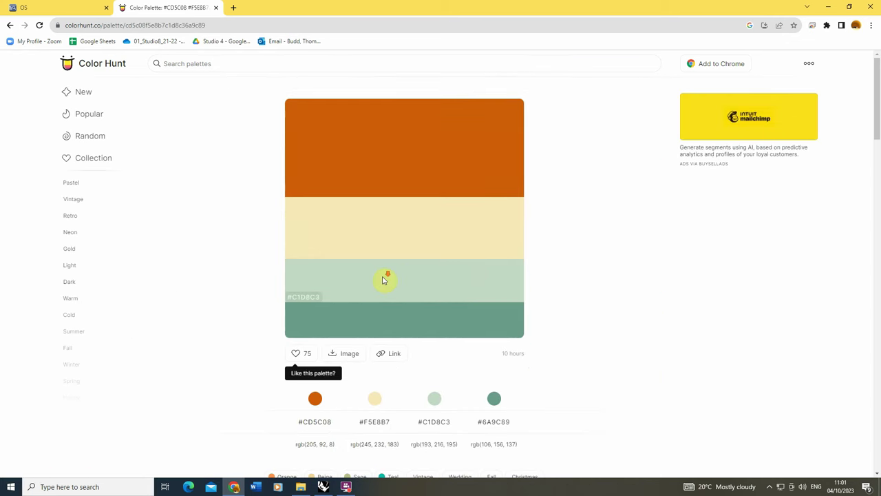
- Switch from the Color Hunt palette to Rhino and show the print color of Static Water Area as RGB Sliders
scroll(384, 280, "down", 1)
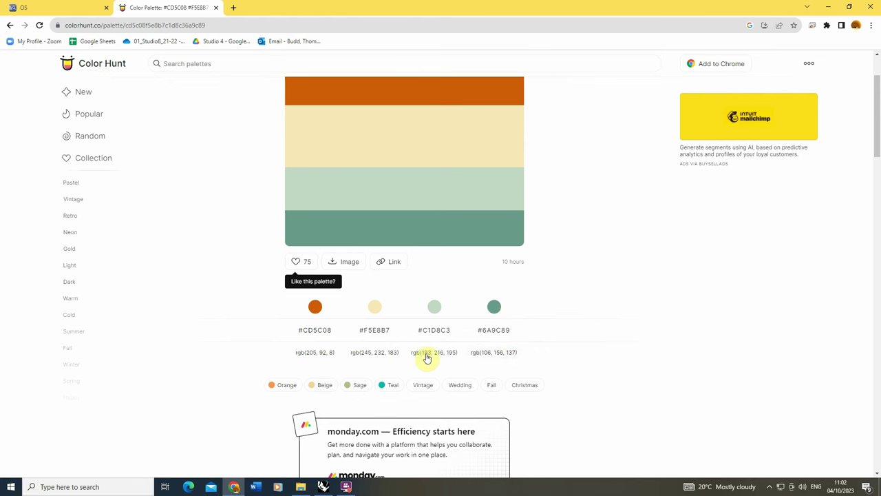
left_click(323, 486)
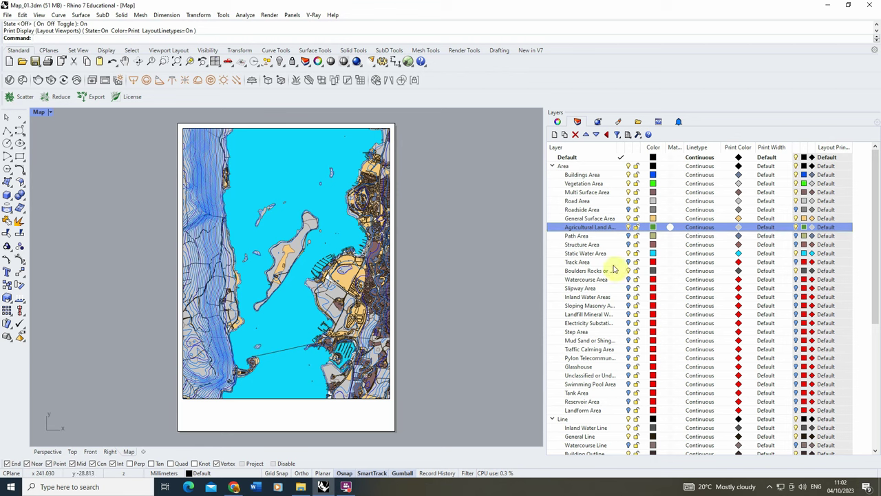
left_click(738, 254)
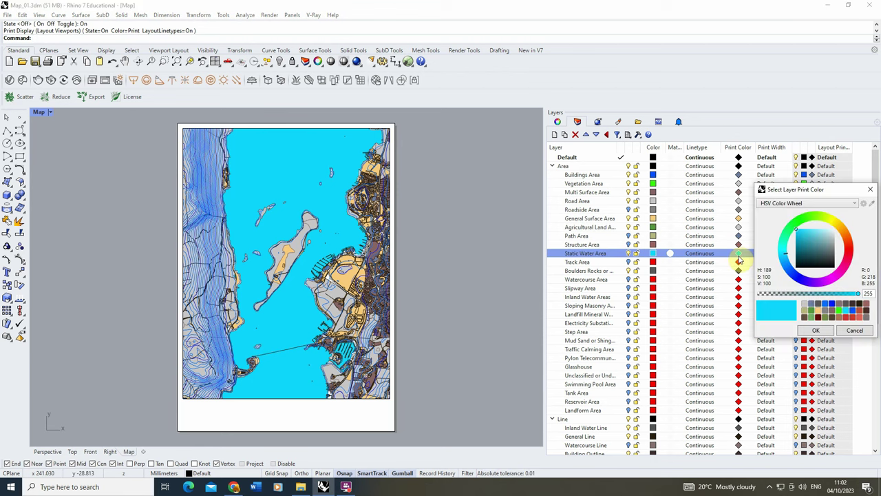
left_click_drag(799, 189, 420, 177)
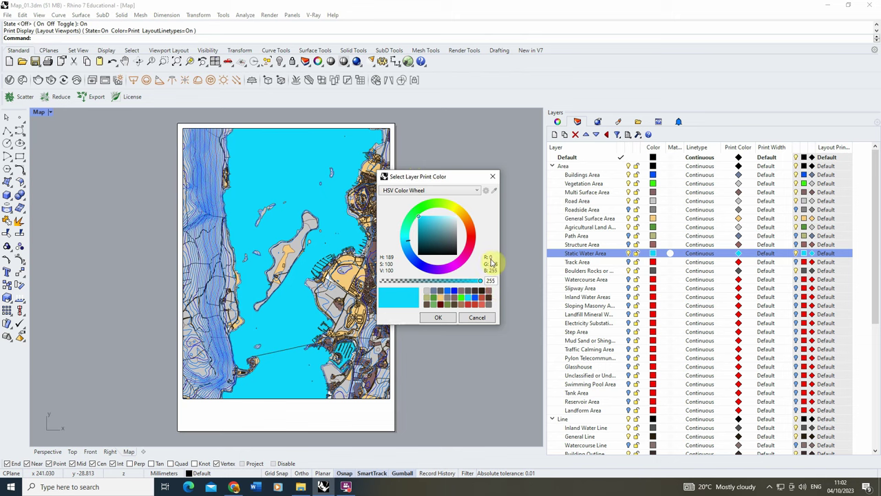
left_click(478, 192)
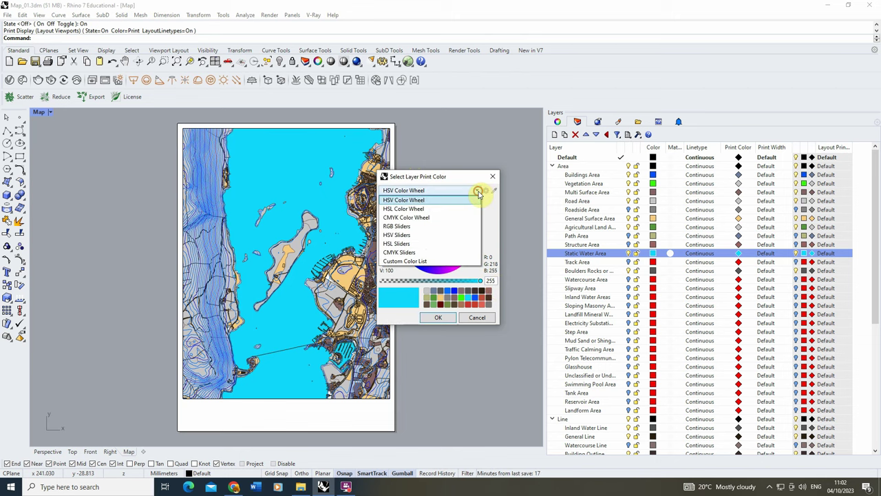
left_click(404, 228)
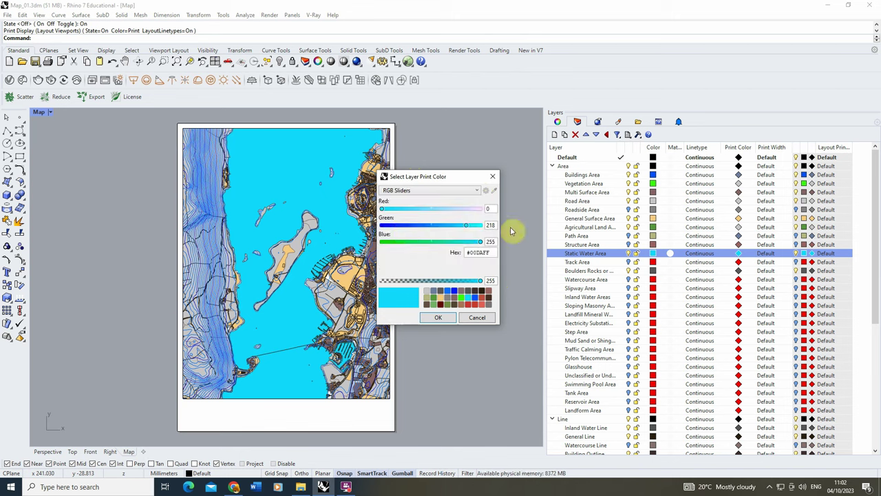
- Recheck the palette's RGB codes in Chrome and set the Static Water Area print color in Rhino to teal, RGB 106, 156, 137
left_click(234, 486)
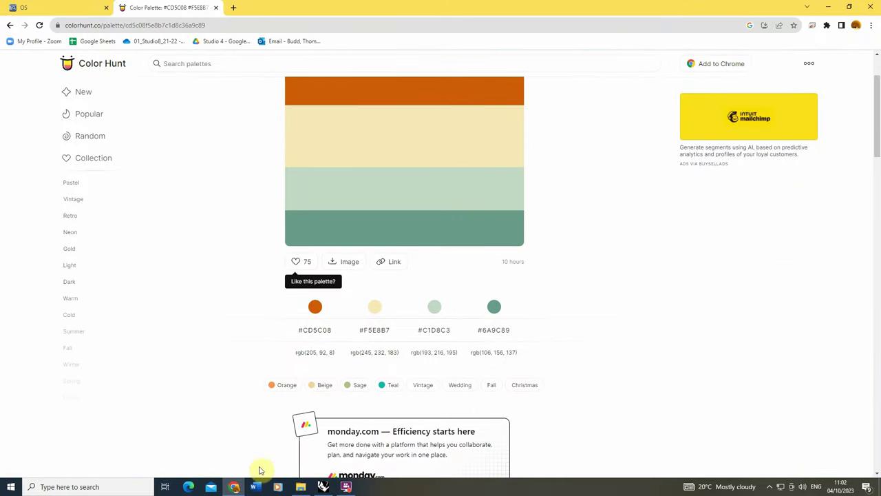
left_click(329, 487)
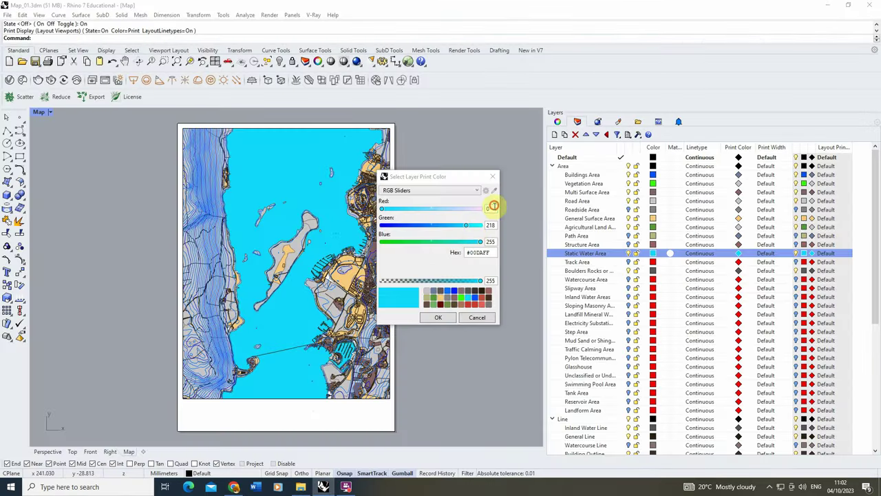
left_click(490, 209)
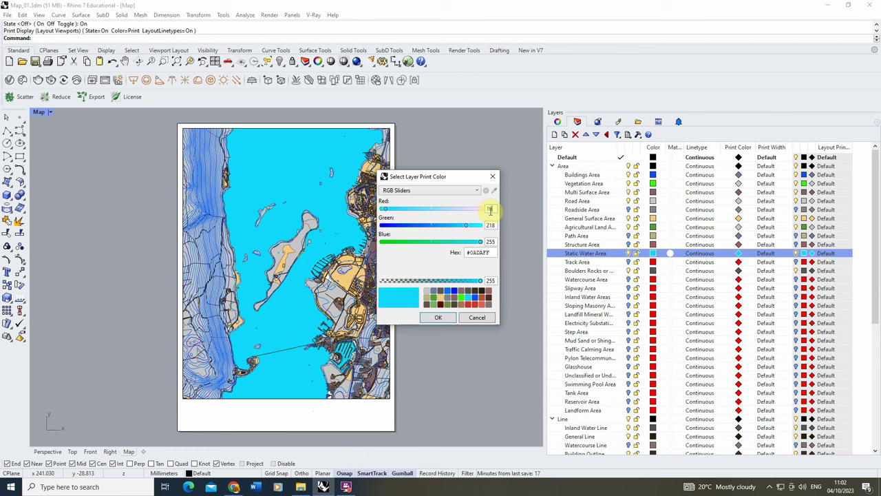
type("6")
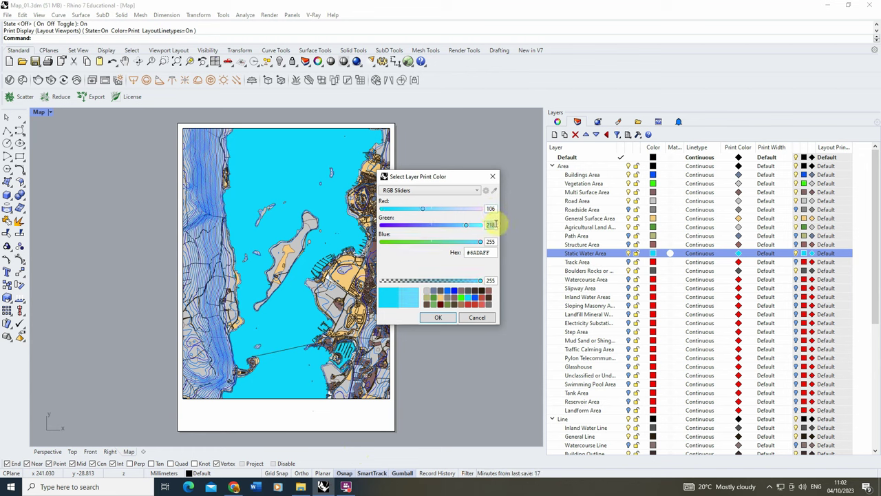
type("156")
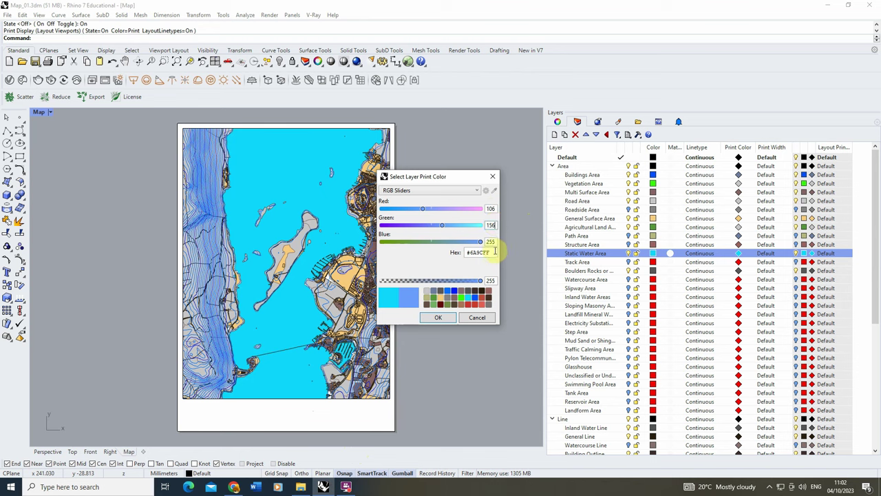
key("BackSpace")
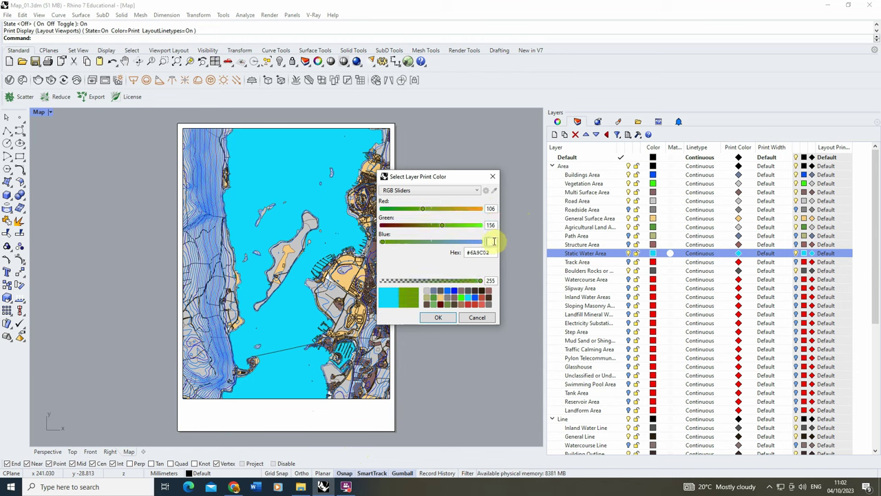
type("7")
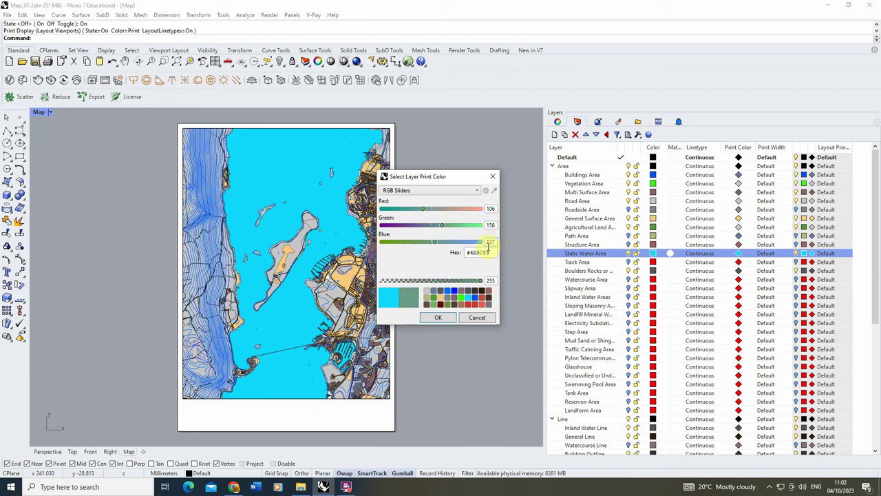
left_click(438, 318)
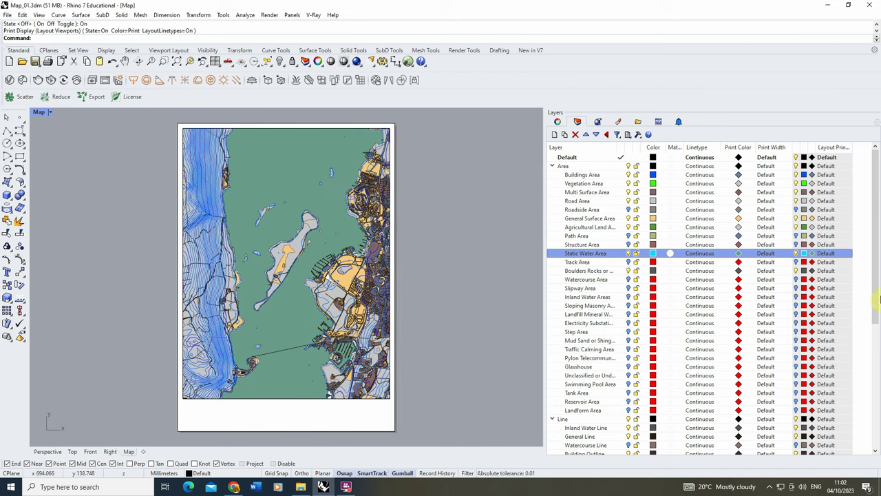
- Revisit the Color Hunt palette in Chrome and examine the recolored water, land, roads and contours up close on Rhino's Map layout
left_click(234, 486)
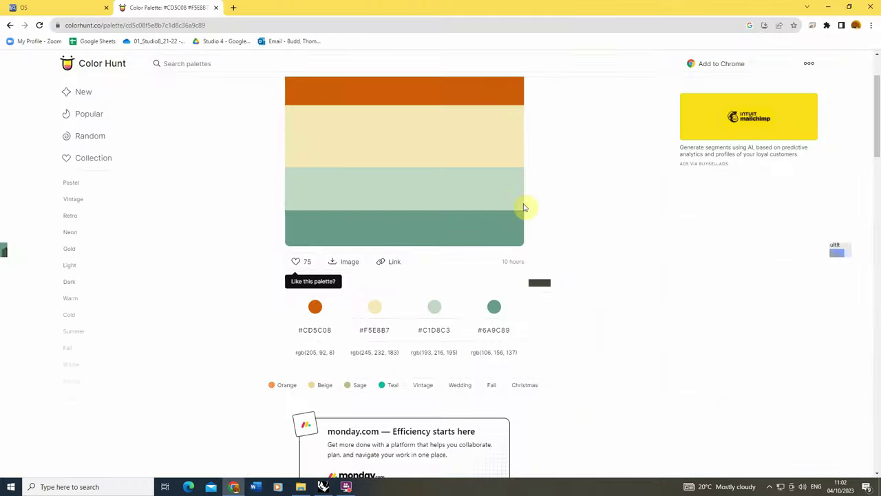
left_click(323, 486)
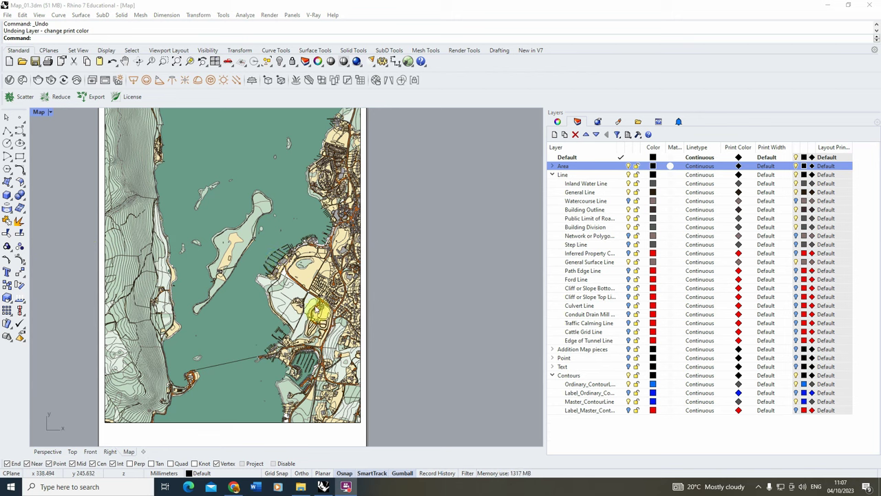
scroll(151, 269, "up", 2)
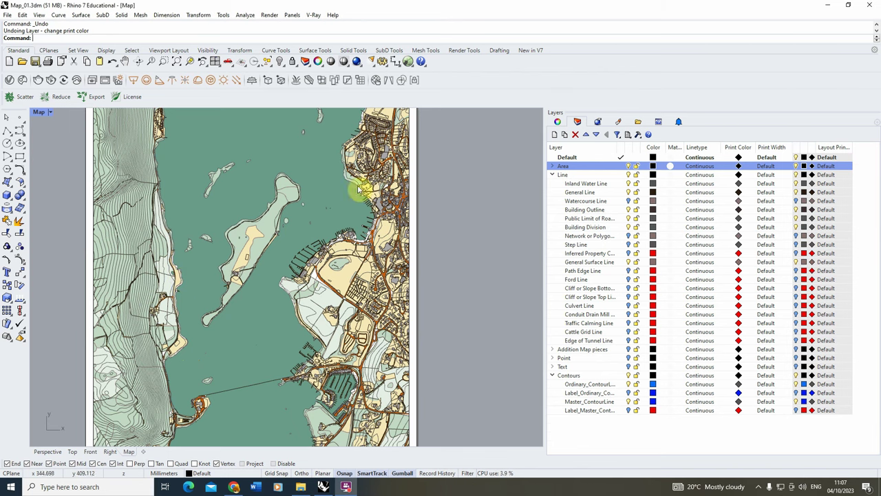
scroll(344, 285, "up", 4)
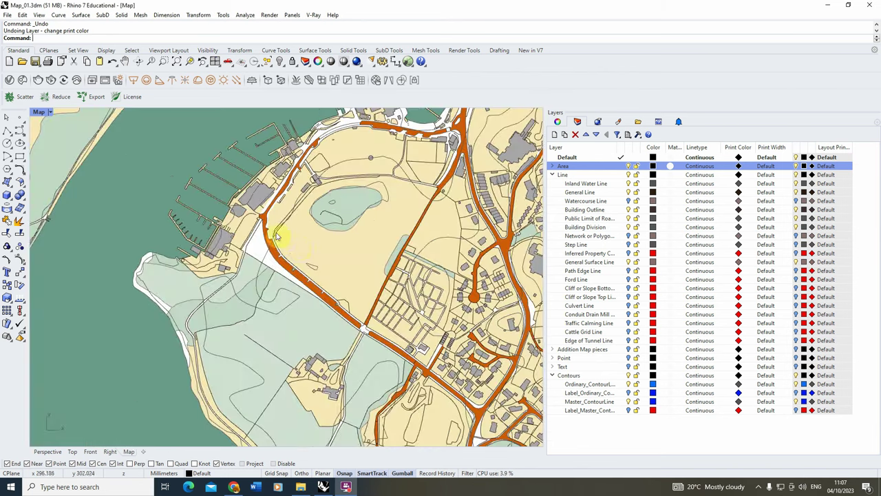
scroll(439, 271, "down", 2)
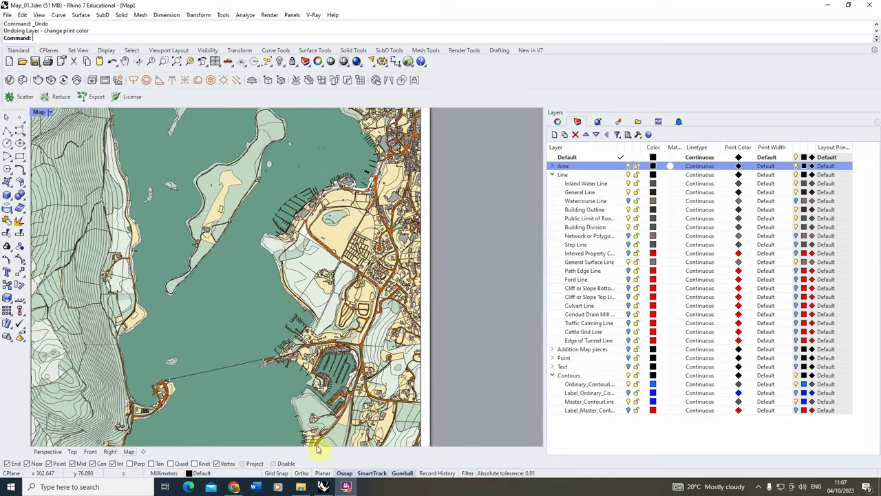
scroll(354, 360, "down", 1)
scroll(260, 201, "up", 3)
scroll(173, 269, "up", 2)
scroll(346, 257, "down", 2)
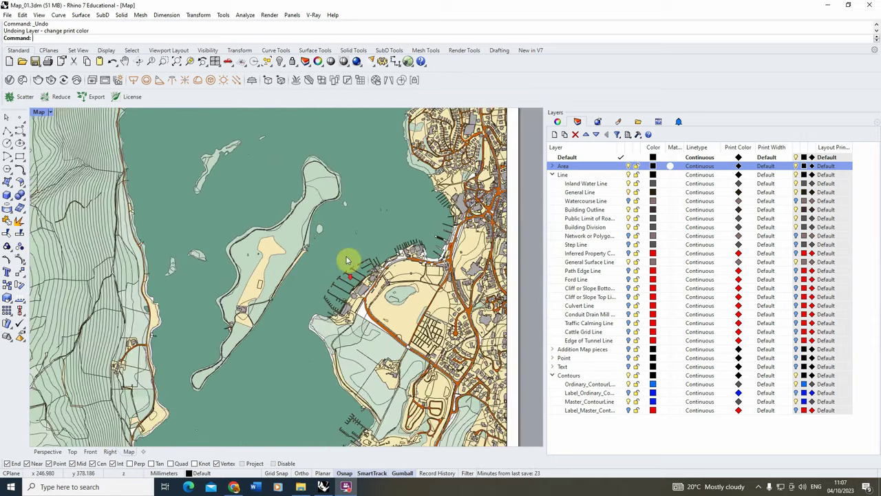
scroll(283, 161, "down", 2)
scroll(413, 249, "up", 3)
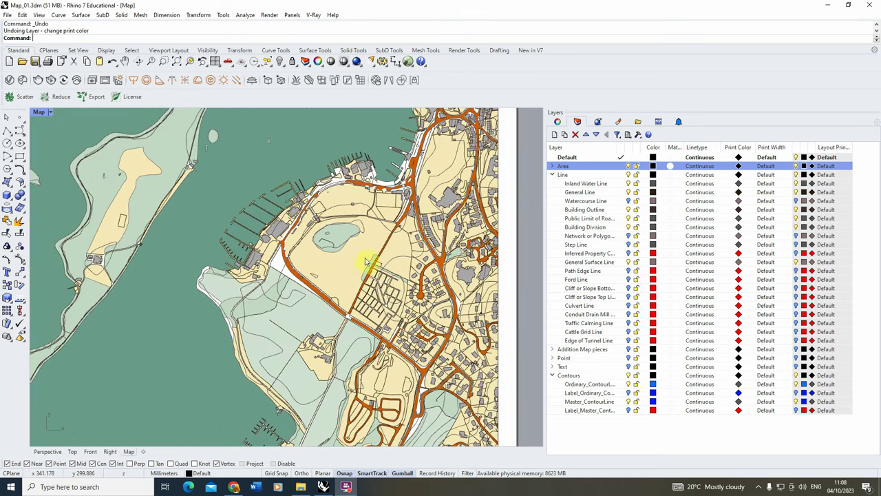
scroll(372, 261, "up", 1)
scroll(364, 204, "down", 1)
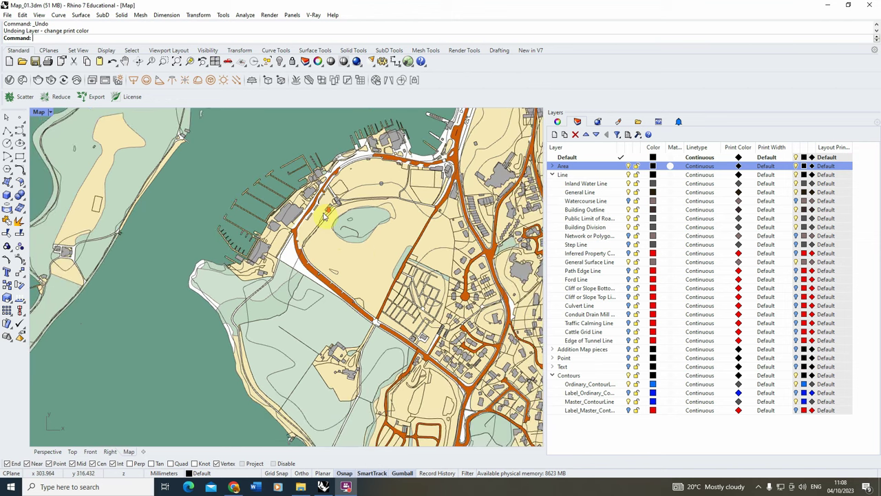
scroll(226, 240, "down", 5)
scroll(192, 331, "up", 5)
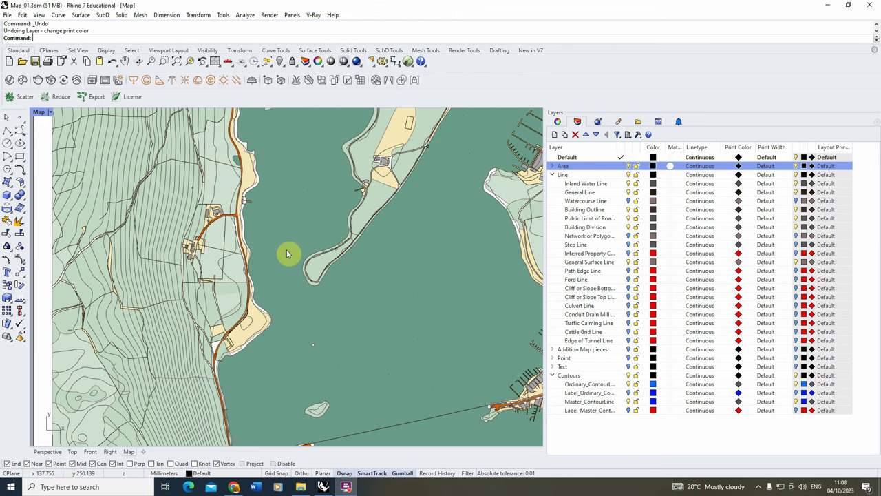
scroll(193, 258, "down", 2)
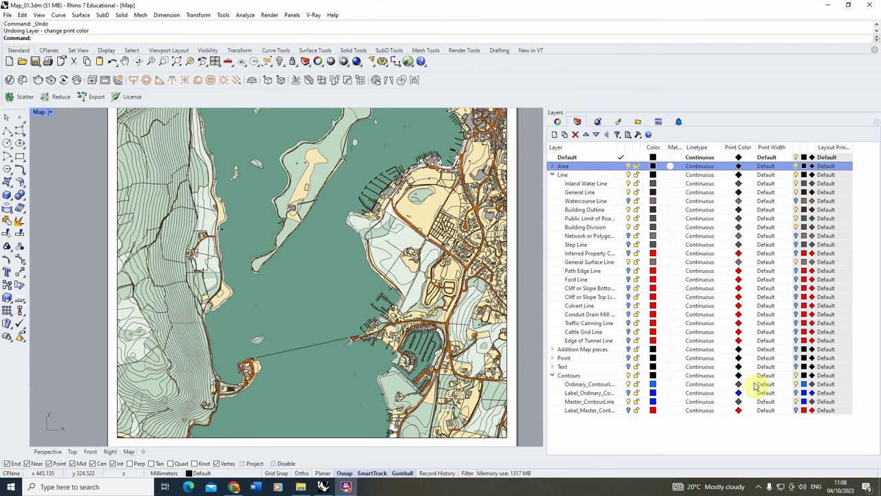
- Set the print width of the ordinary contour line layer to 0.1 mm
scroll(289, 234, "up", 5)
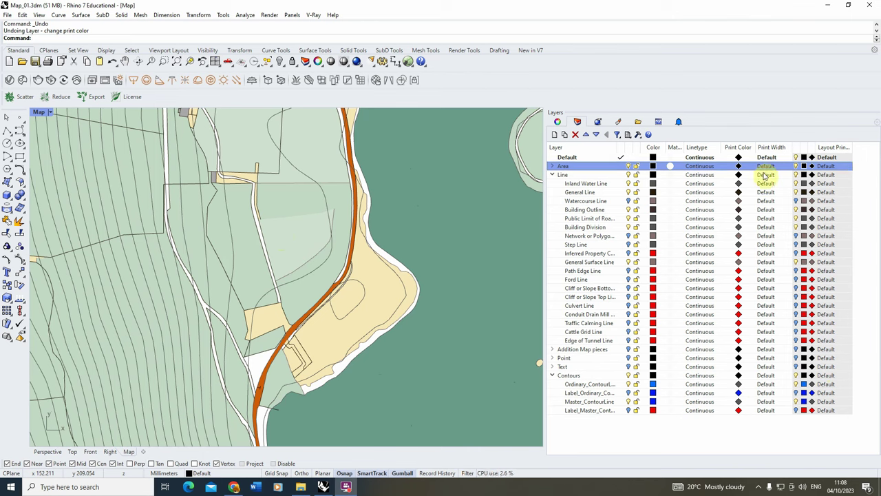
left_click(767, 384)
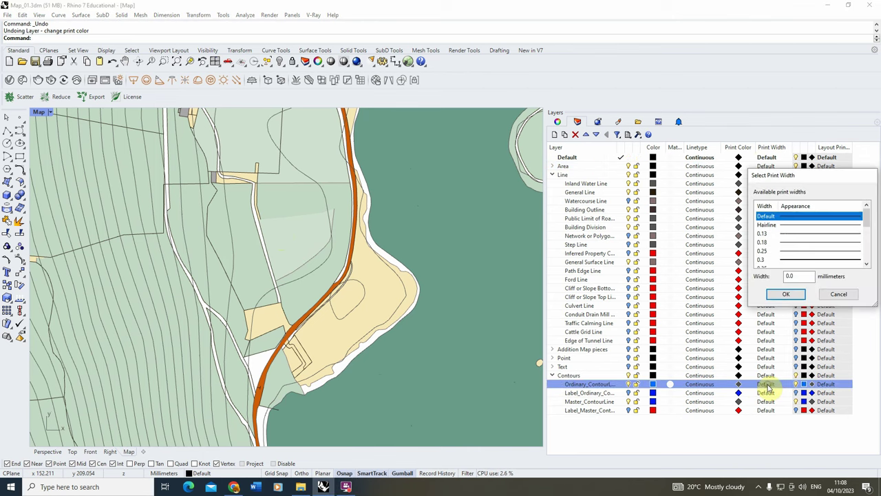
left_click(789, 234)
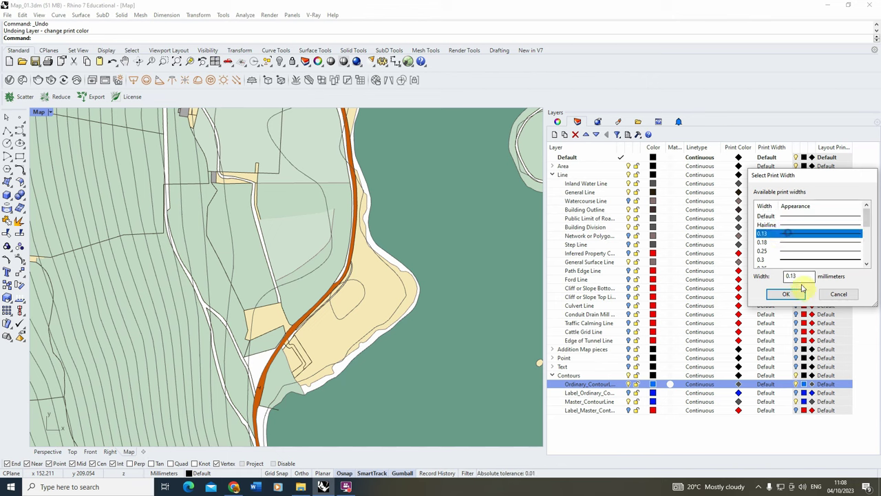
left_click(802, 276)
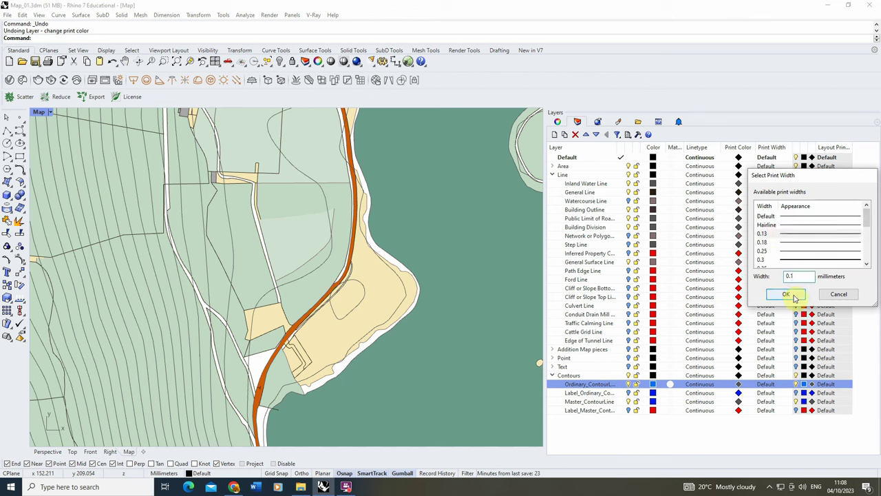
left_click(786, 294)
- Set the print width of the Master_ContourLine layer to 0.15 mm
left_click(768, 402)
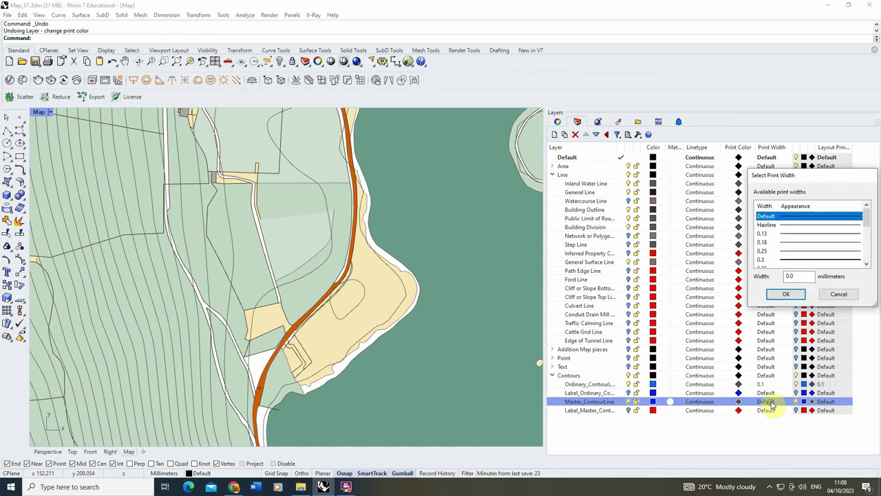
left_click(775, 234)
left_click(804, 275)
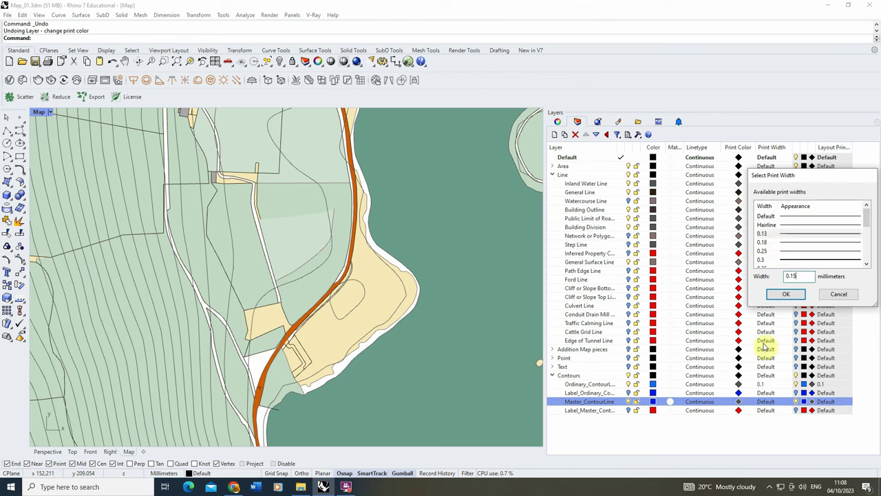
left_click(788, 295)
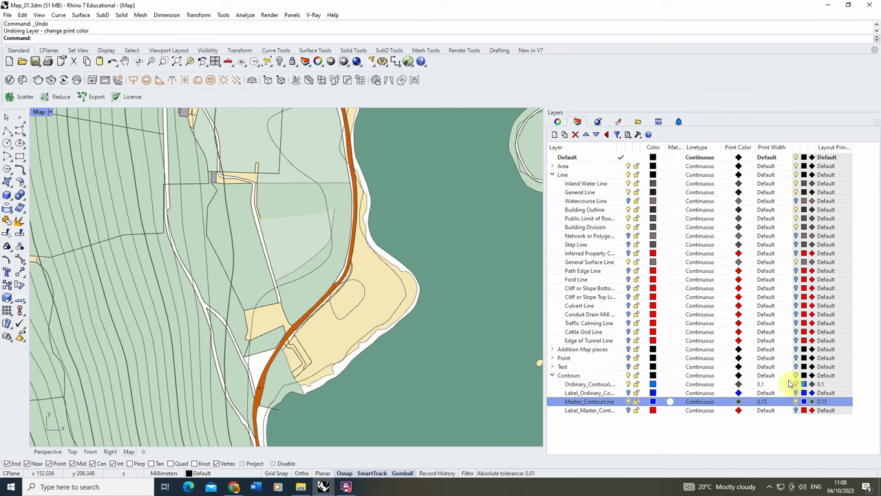
- Change the linetype of the ordinary and master contour line layers to Hidden
left_click(695, 384)
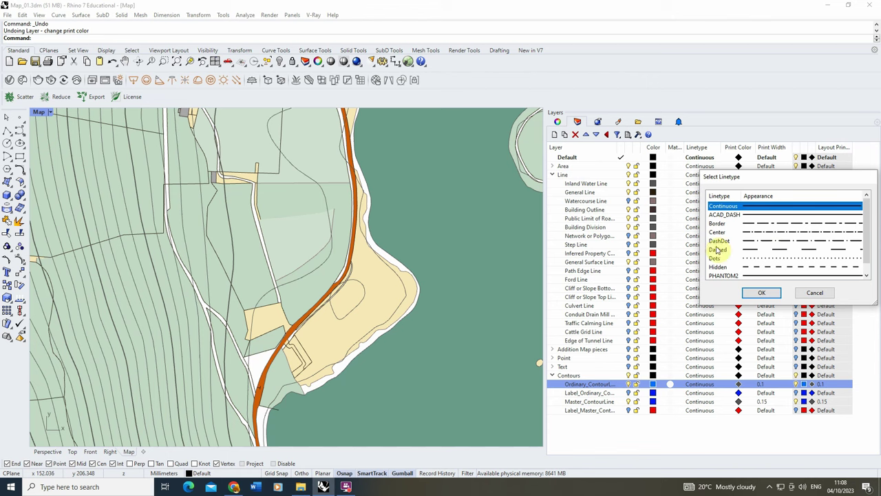
left_click(759, 267)
left_click(761, 295)
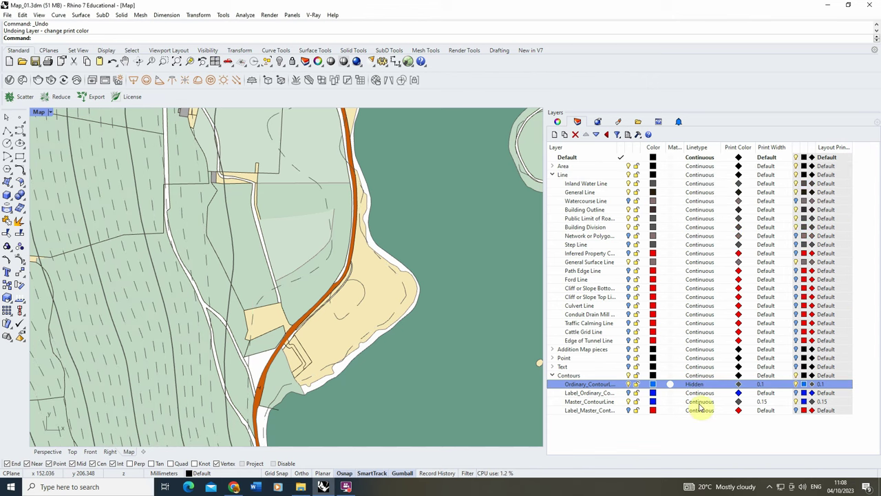
left_click(699, 403)
left_click(755, 267)
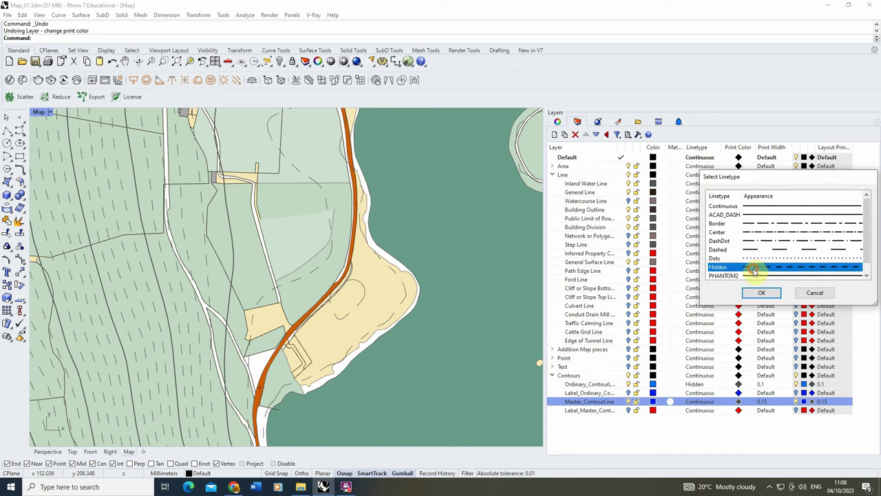
left_click(760, 293)
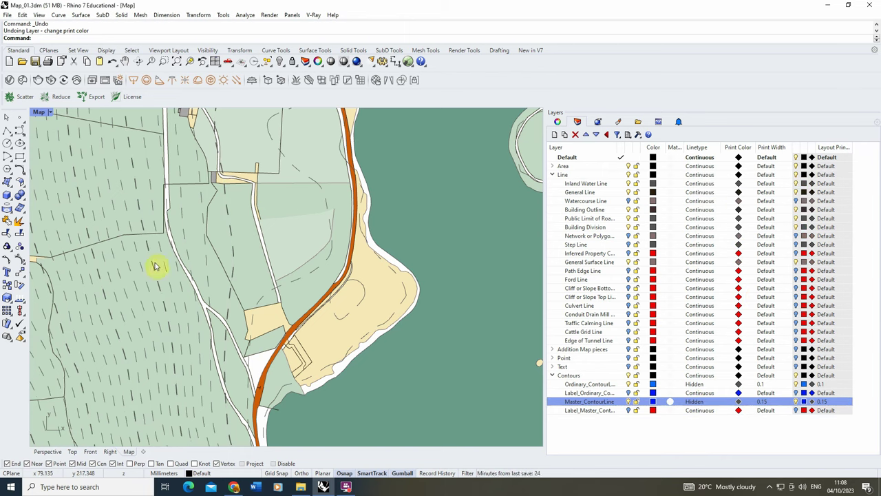
- Add a new linetype named Contour in the document properties
scroll(327, 276, "down", 10)
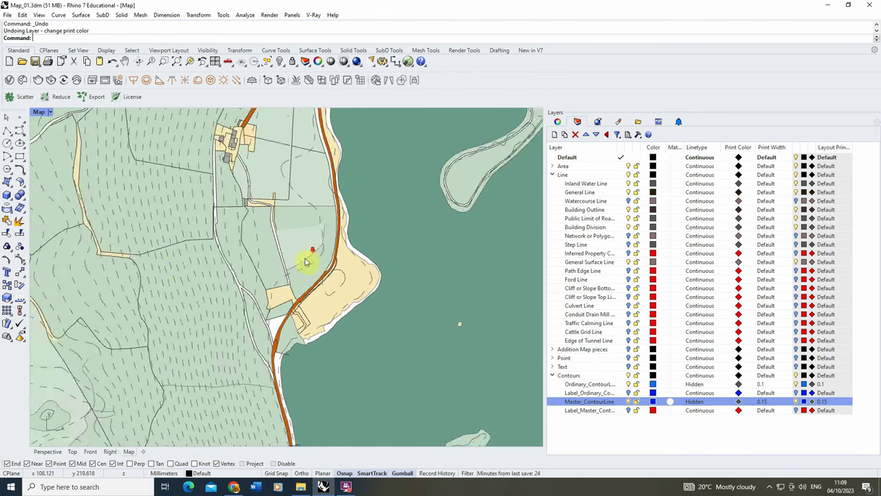
scroll(222, 316, "up", 10)
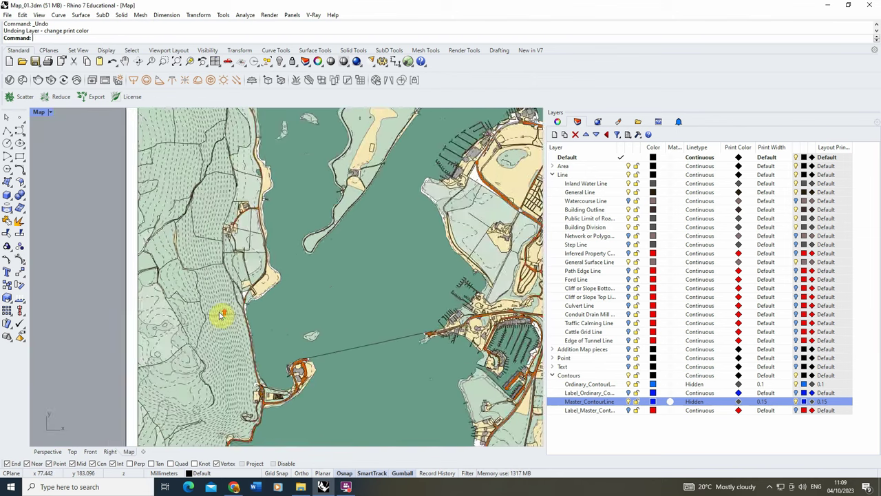
left_click(11, 17)
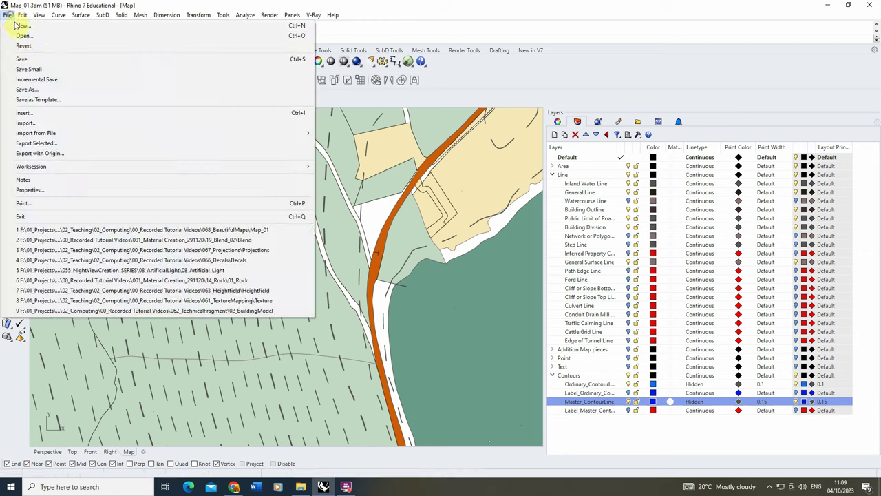
left_click(49, 191)
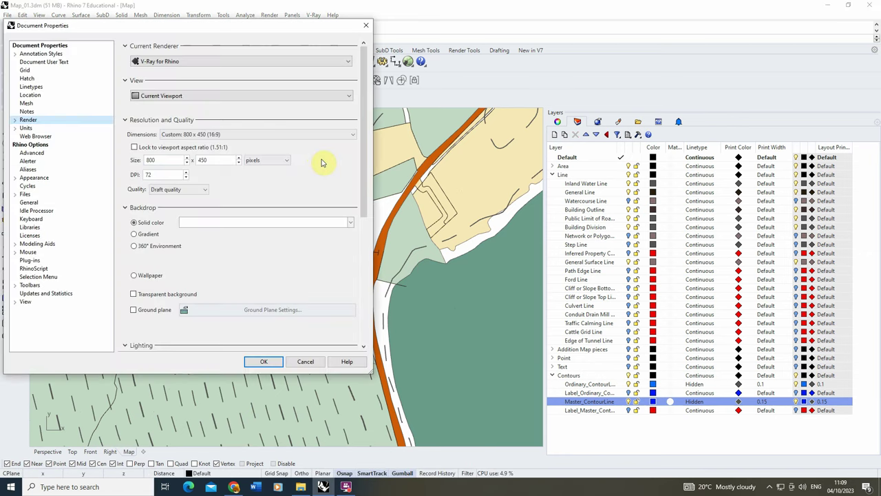
left_click(33, 87)
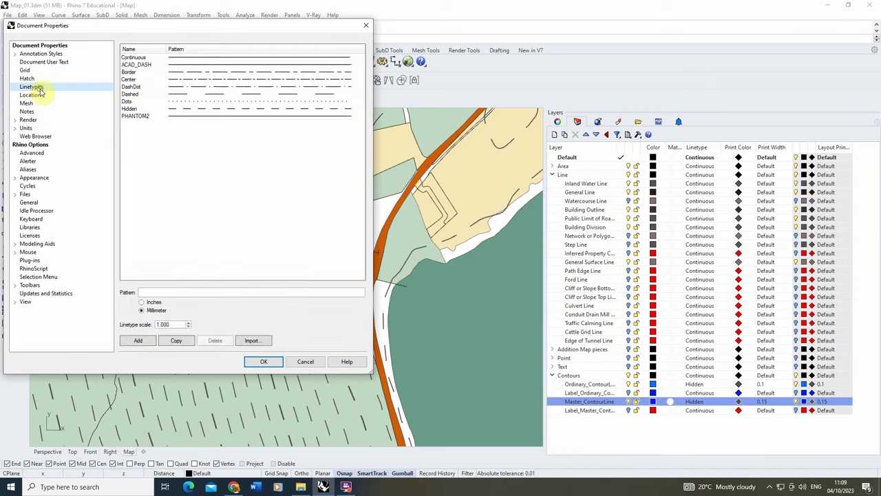
left_click(139, 340)
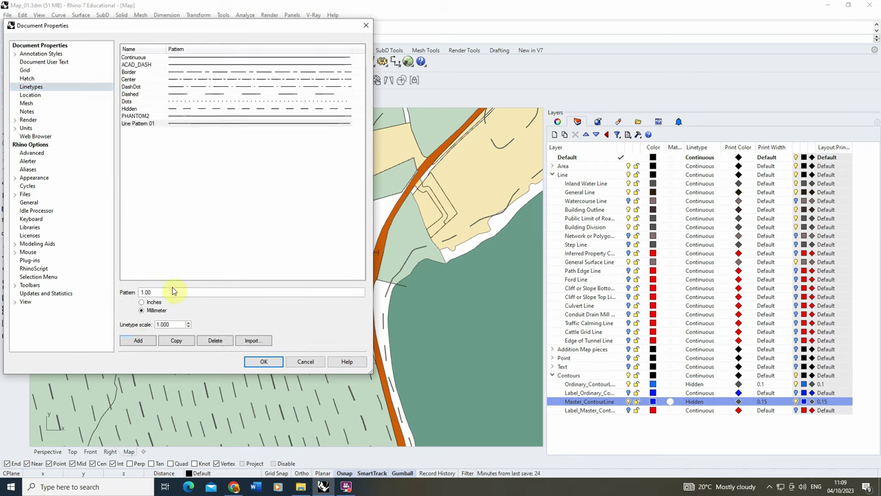
left_click(141, 123)
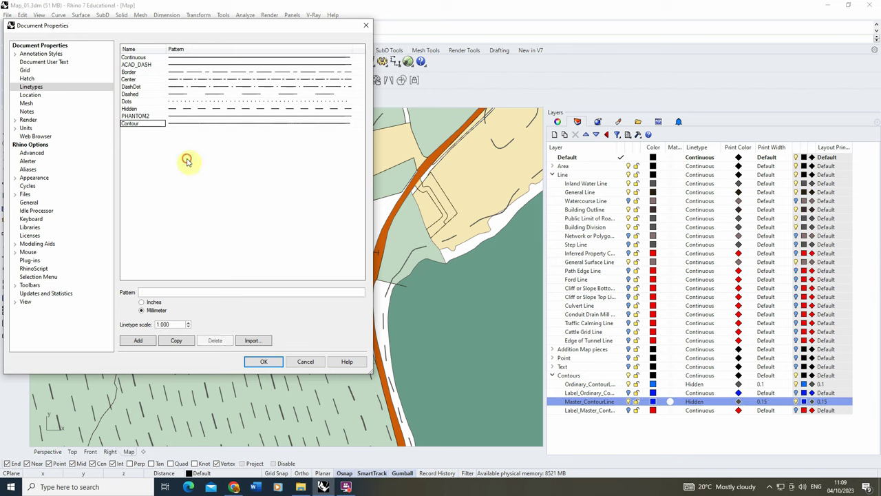
- Define the Contour linetype's pattern as 1.00, 2.00 in millimetres and accept the document properties
left_click(180, 124)
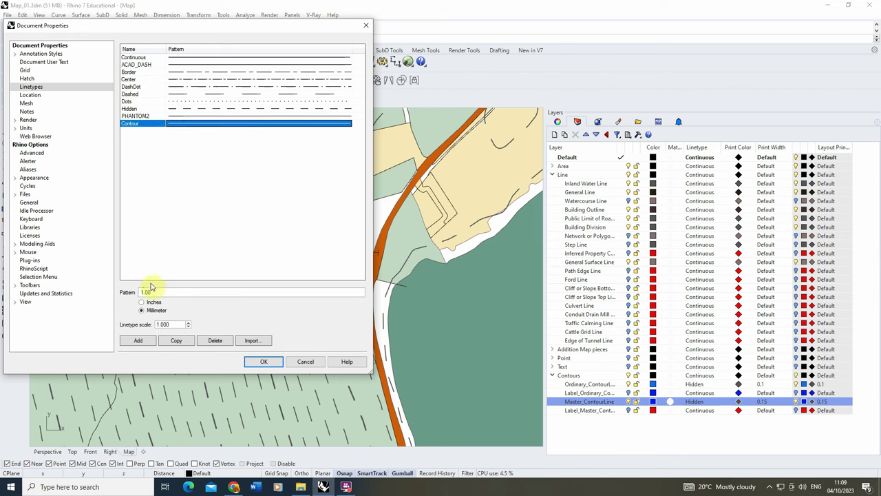
left_click(165, 293)
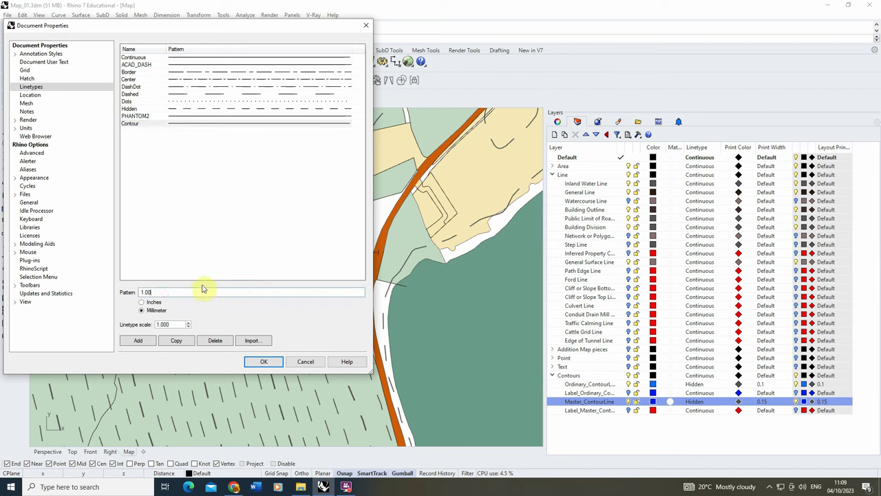
type(".")
key("alt+space")
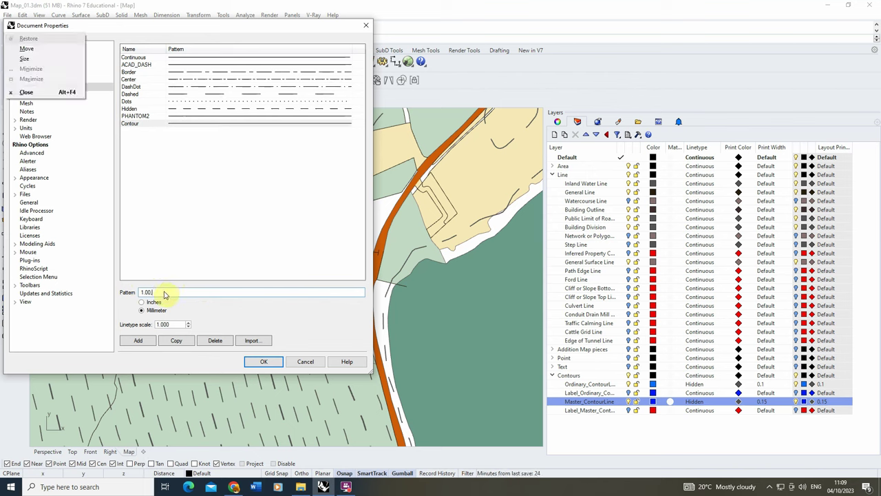
left_click(162, 293)
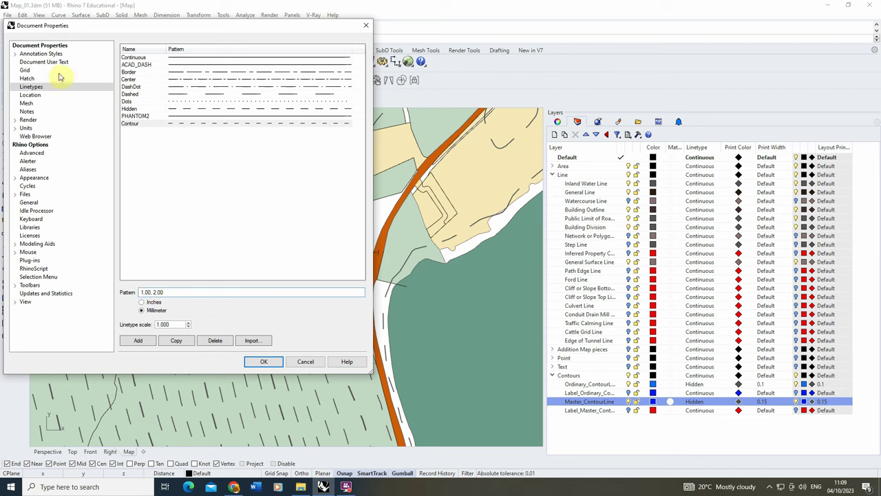
left_click(260, 363)
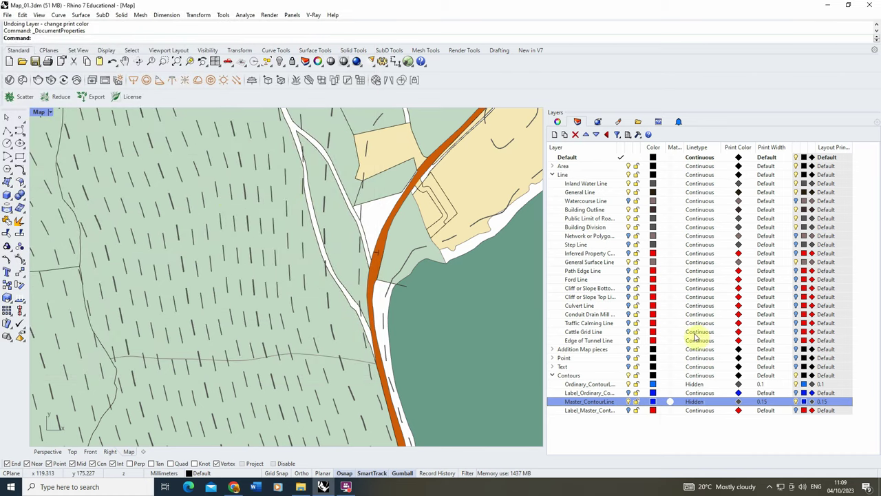
- Assign the Contour linetype to the ordinary contour line layer and check it on the map
left_click(692, 383)
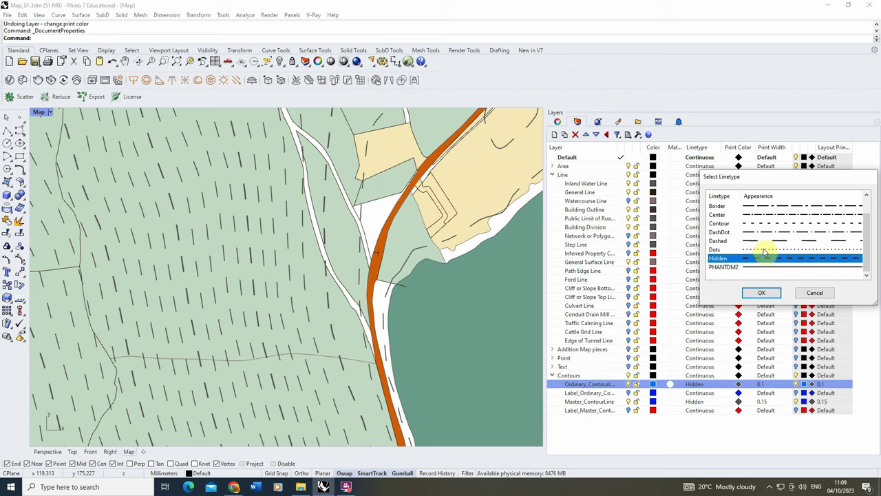
left_click(754, 223)
left_click(761, 293)
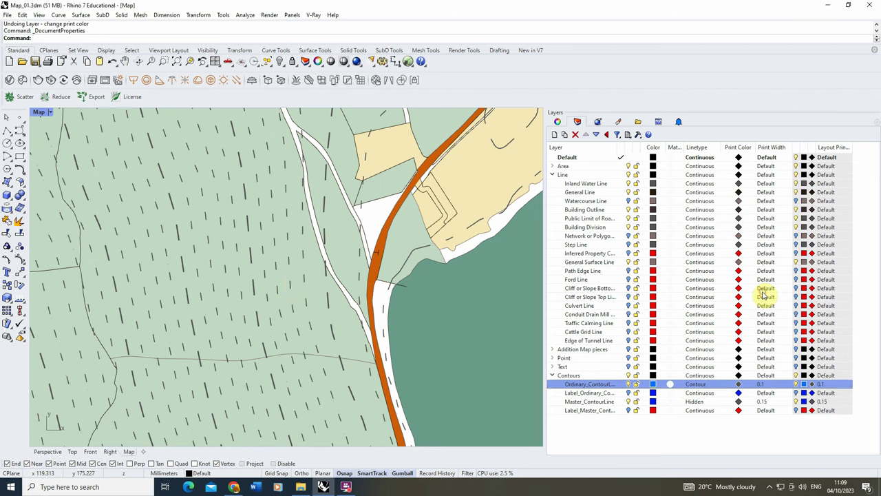
scroll(241, 253, "down", 5)
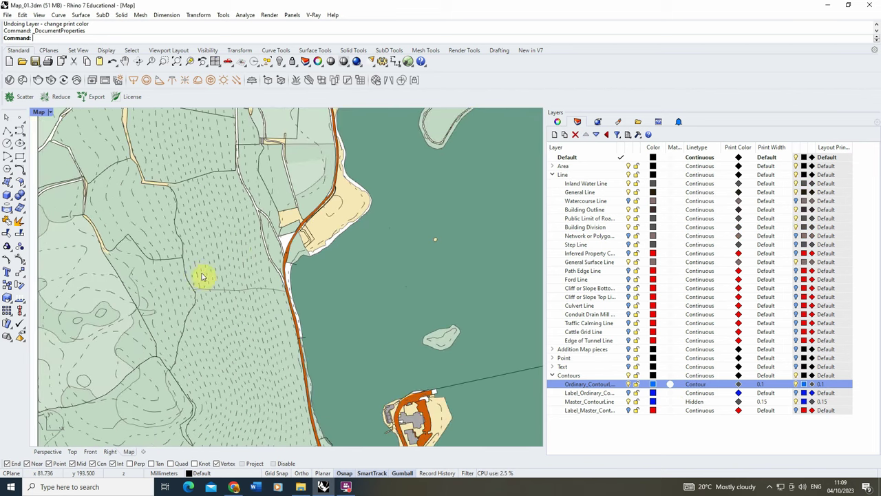
scroll(203, 278, "down", 4)
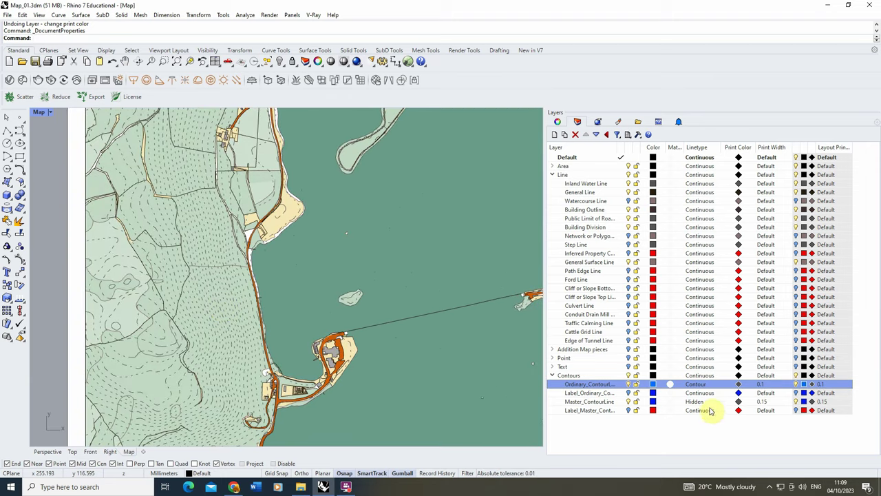
- Set the linetype of the Master_ContourLine layer back to Continuous and check the contours on the layout
left_click(696, 402)
scroll(771, 256, "up", 2)
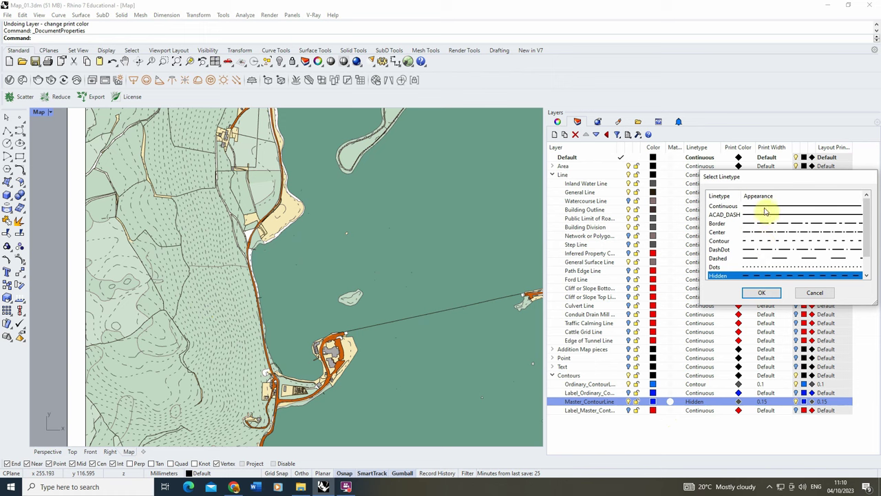
left_click(764, 205)
left_click(761, 292)
scroll(219, 289, "down", 6)
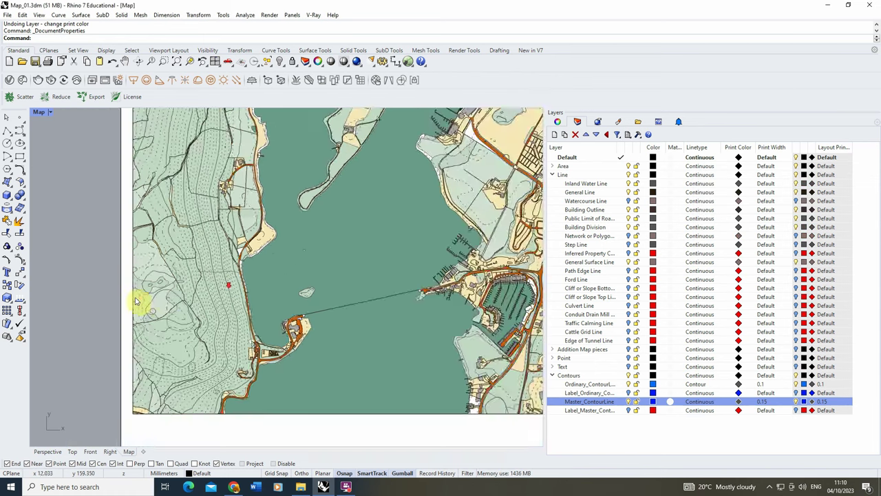
scroll(286, 306, "up", 5)
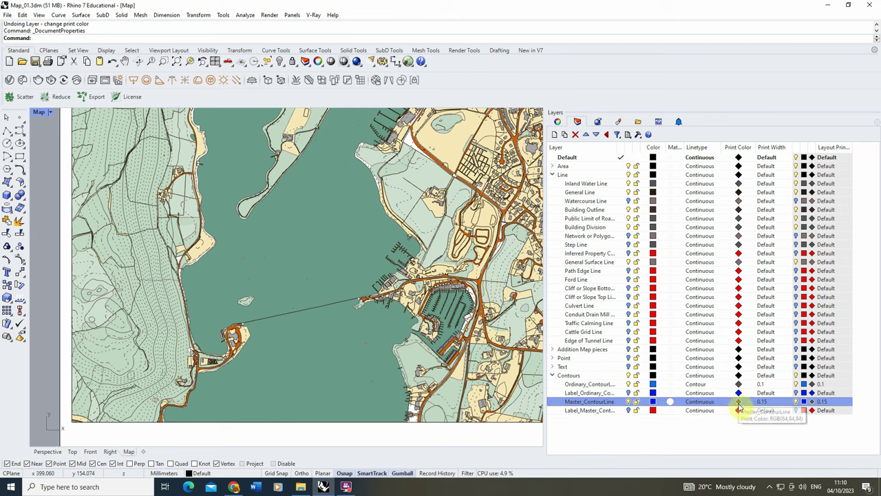
- Make the contour print colors semi-transparent, with alpha about 144 for the Master_ContourLine layer and 154 for the ordinary contour line layer
left_click(739, 404)
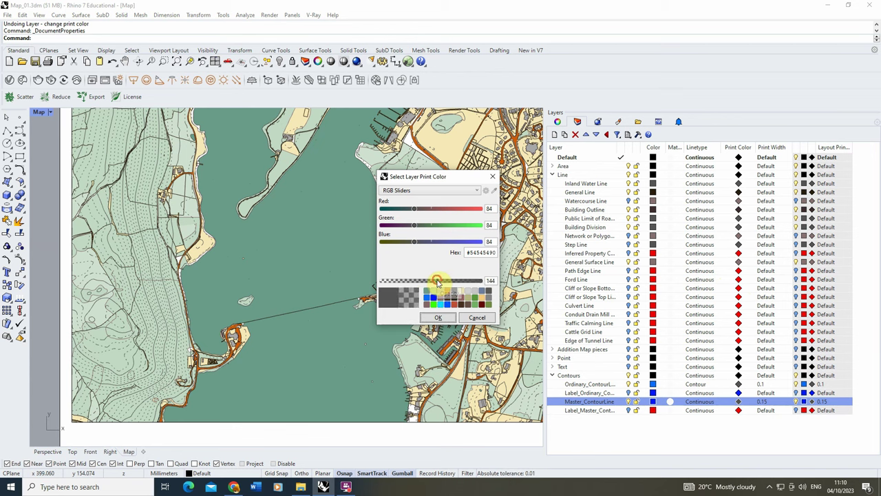
left_click(438, 318)
left_click(739, 384)
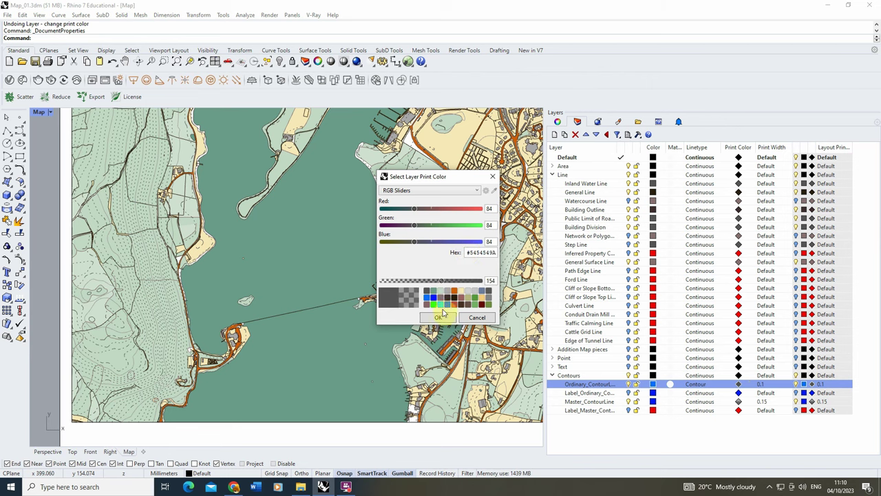
left_click(438, 317)
scroll(172, 310, "down", 3)
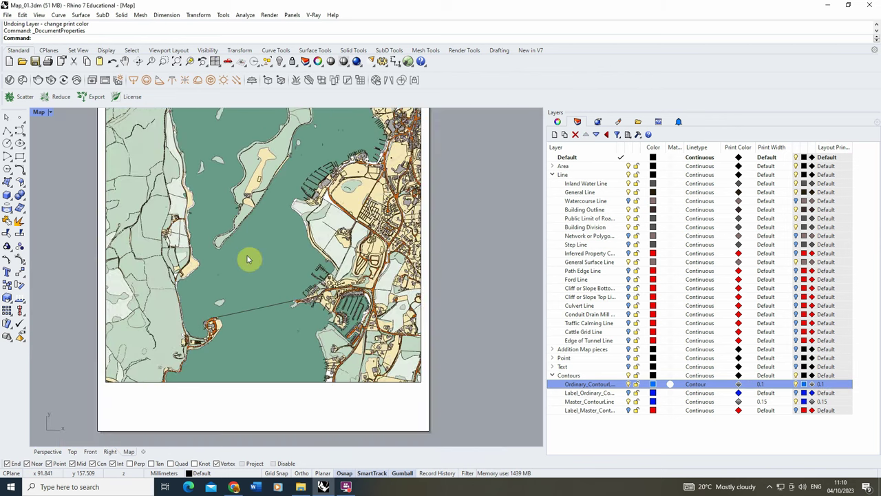
- Set the print width of the Building Outline layer to 0.25 mm and inspect the buildings on the map
scroll(250, 257, "up", 4)
scroll(441, 167, "up", 5)
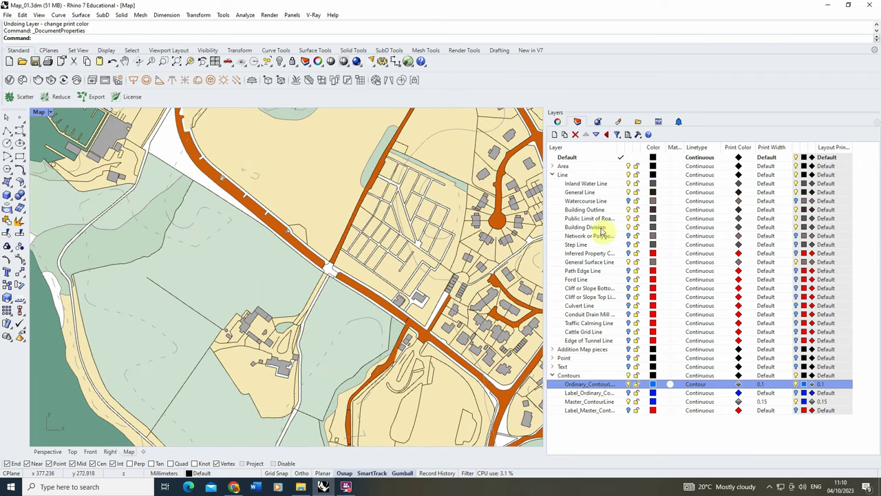
left_click(766, 212)
left_click(788, 252)
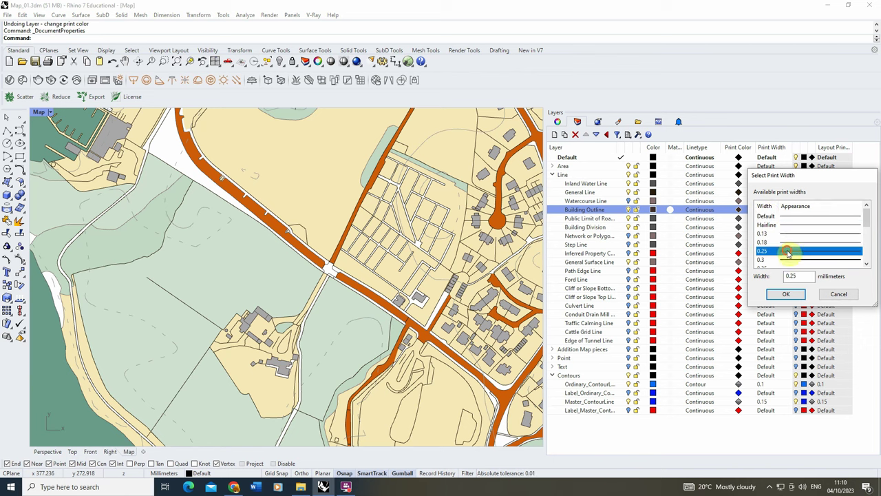
left_click(786, 294)
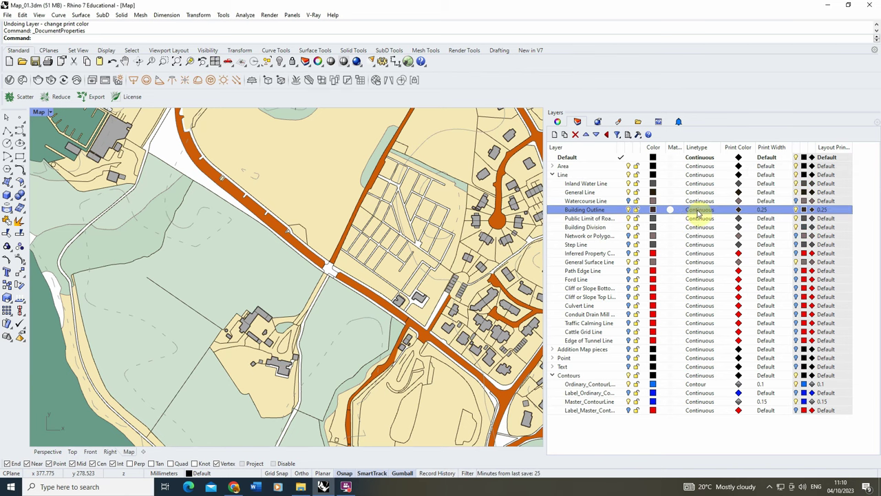
scroll(351, 262, "down", 5)
scroll(260, 235, "up", 4)
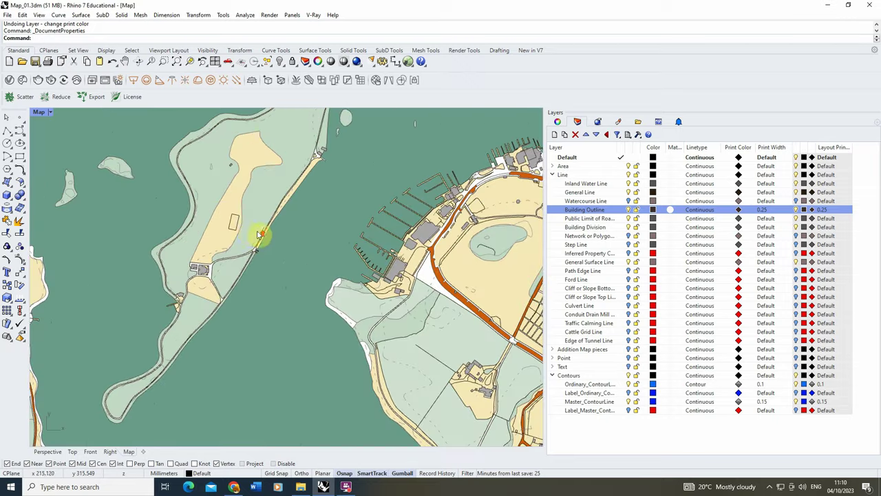
scroll(184, 222, "up", 3)
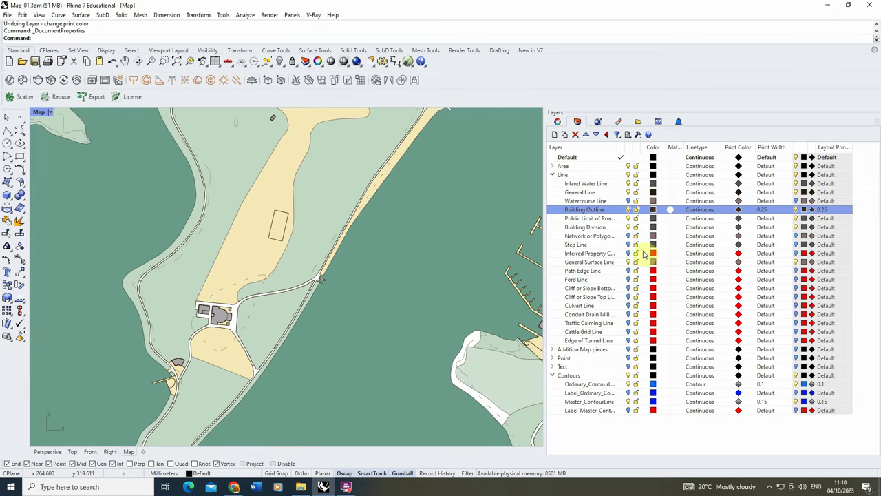
- Change the print color of the Public Limit of Road line layer to the road orange, RGB 205, 92, 8
scroll(255, 237, "down", 5)
scroll(420, 290, "up", 5)
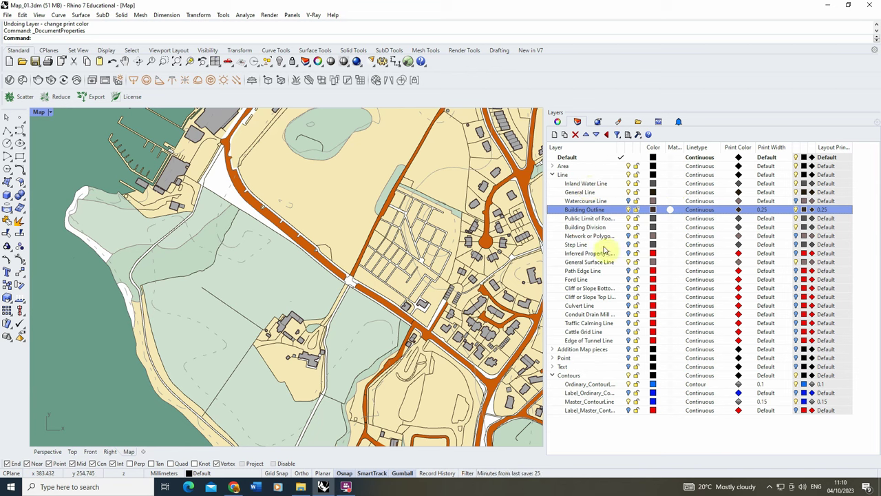
left_click(739, 219)
left_click(454, 296)
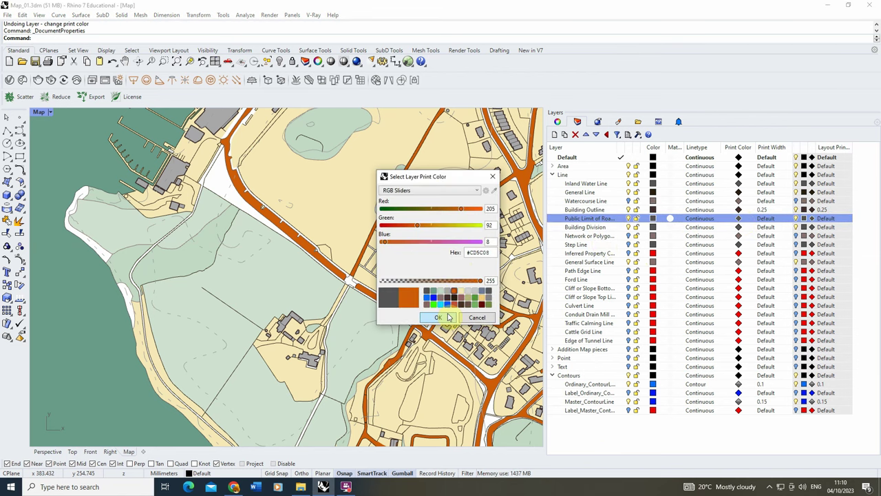
left_click(438, 317)
scroll(261, 182, "up", 3)
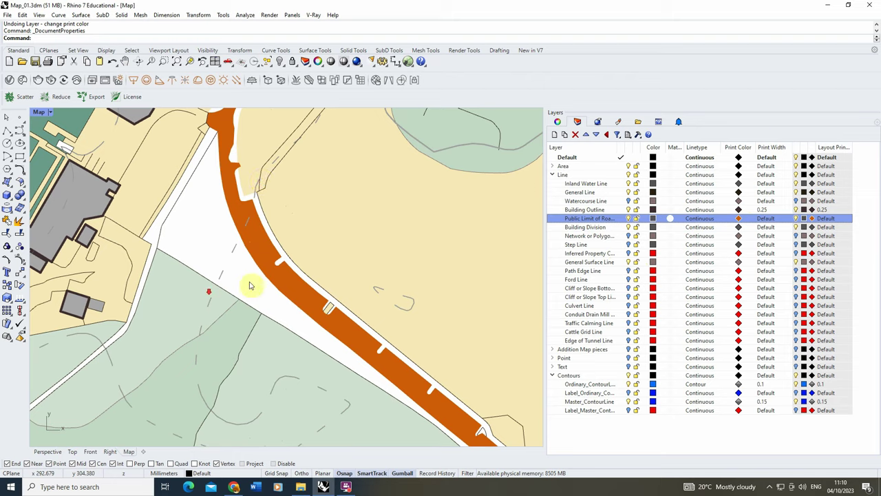
scroll(373, 246, "down", 5)
scroll(262, 385, "up", 3)
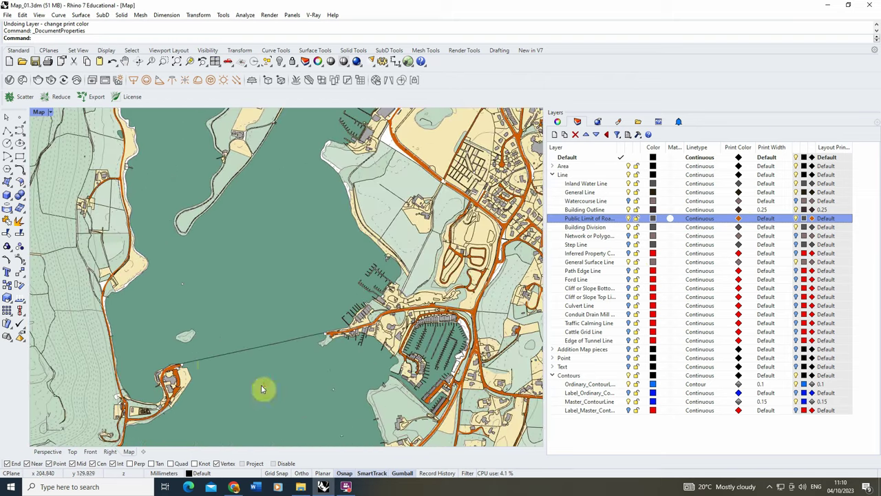
- Set the print width of the General Surface Line layer to 0.13 mm and review the whole layout
scroll(185, 368, "up", 4)
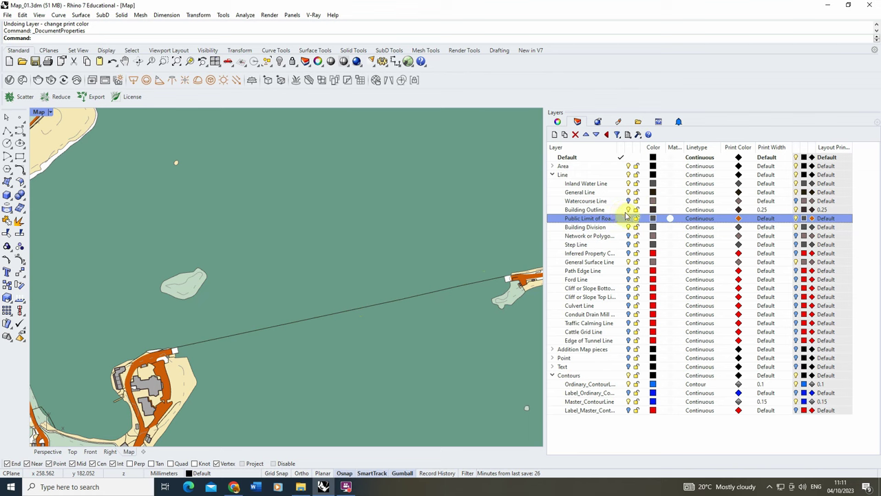
left_click(614, 262)
left_click(768, 262)
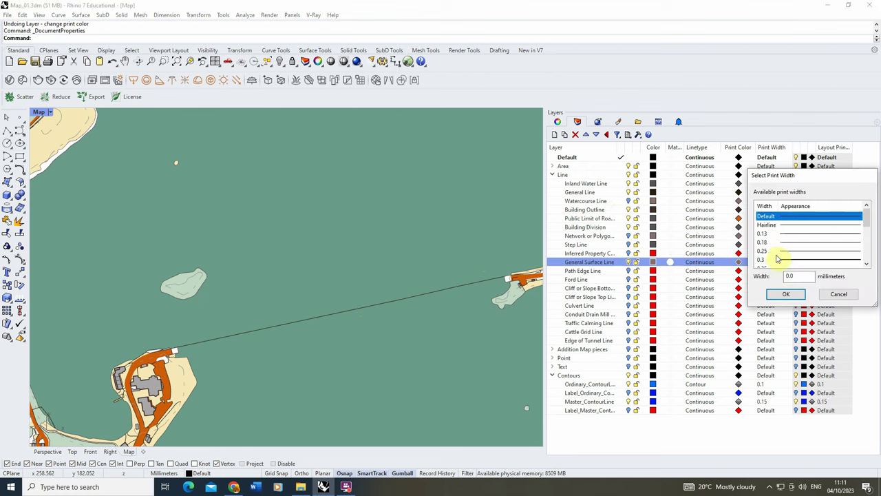
left_click(796, 234)
left_click(786, 294)
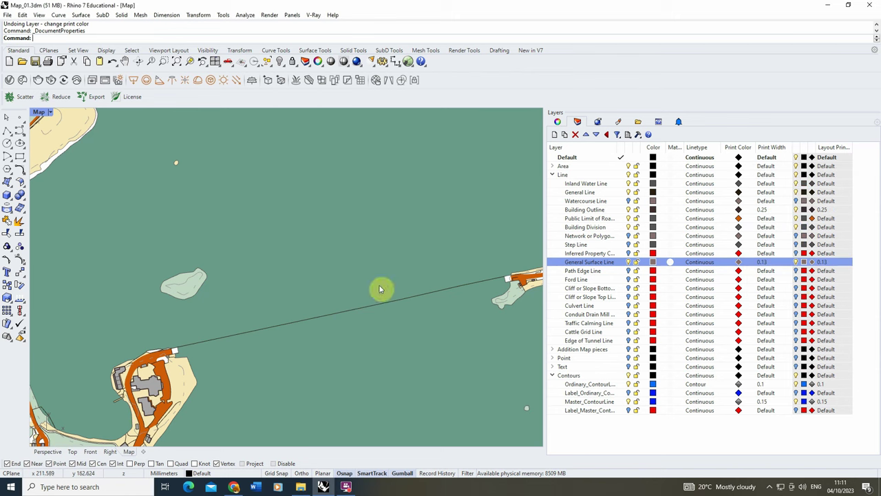
scroll(262, 344, "down", 5)
scroll(229, 344, "down", 5)
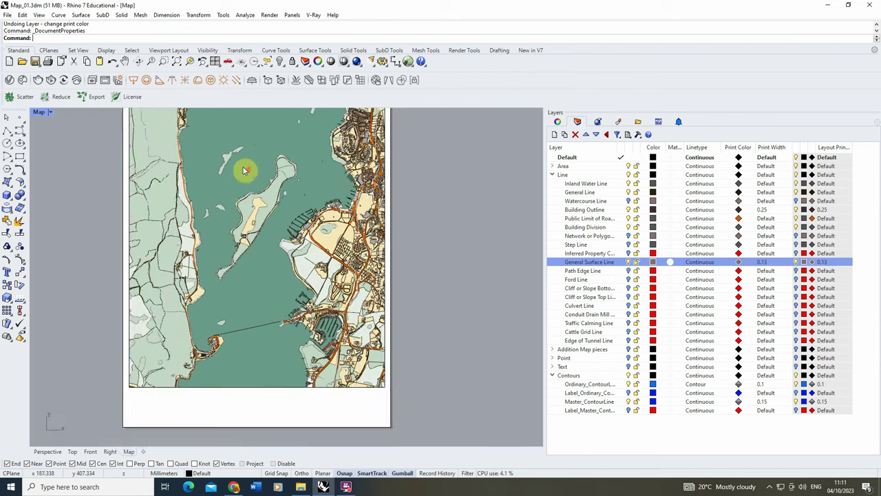
- Examine the line weights, contours and print colors across the island, shoreline and western hills of the map layout
scroll(244, 170, "up", 6)
scroll(232, 191, "down", 3)
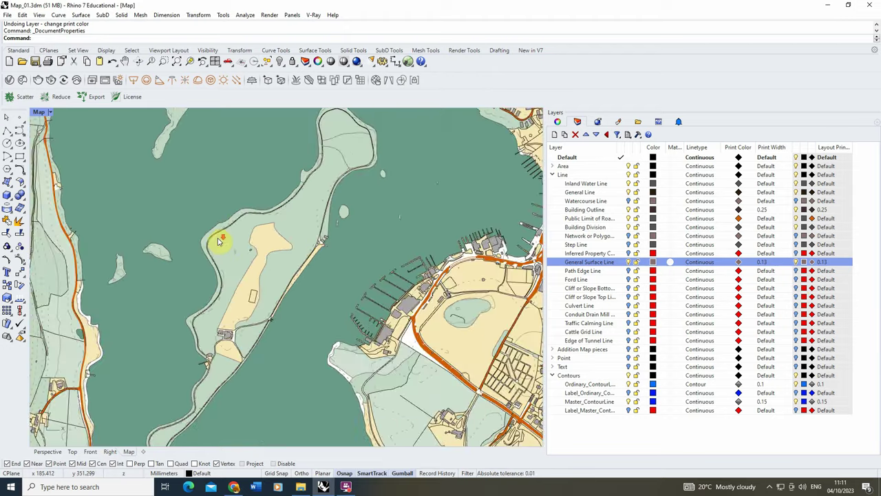
scroll(220, 240, "down", 2)
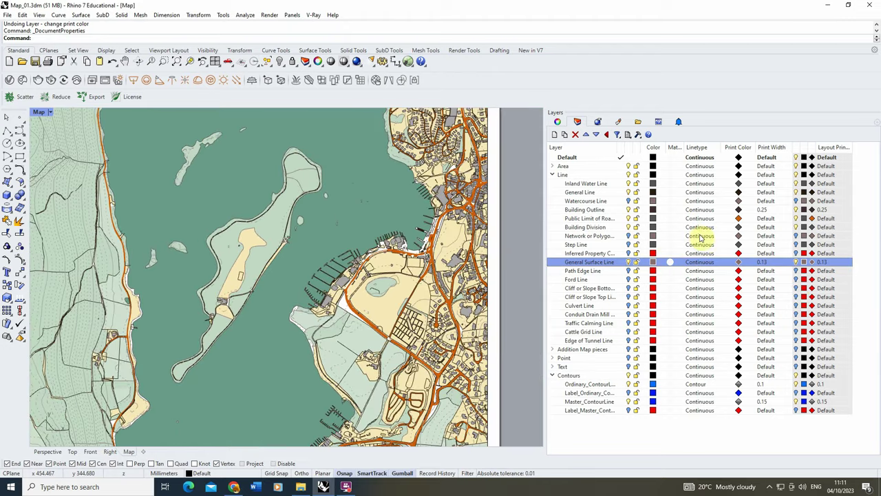
scroll(158, 323, "down", 4)
scroll(315, 315, "up", 1)
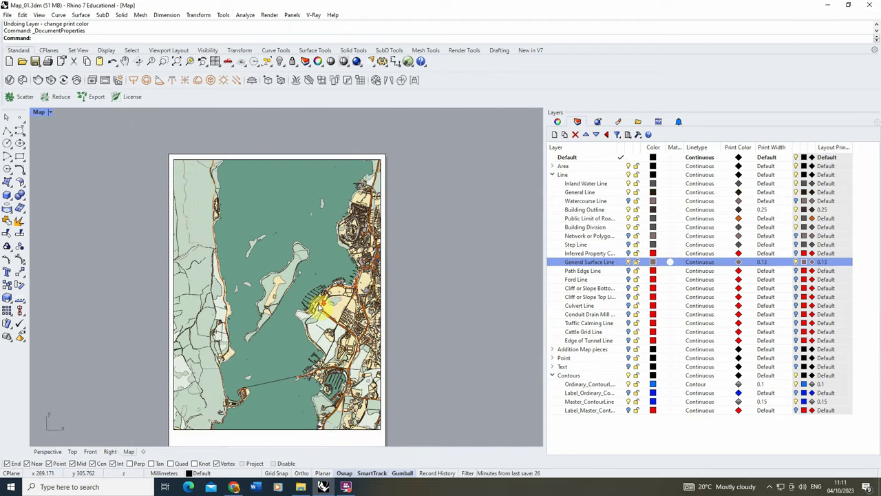
scroll(276, 423, "up", 1)
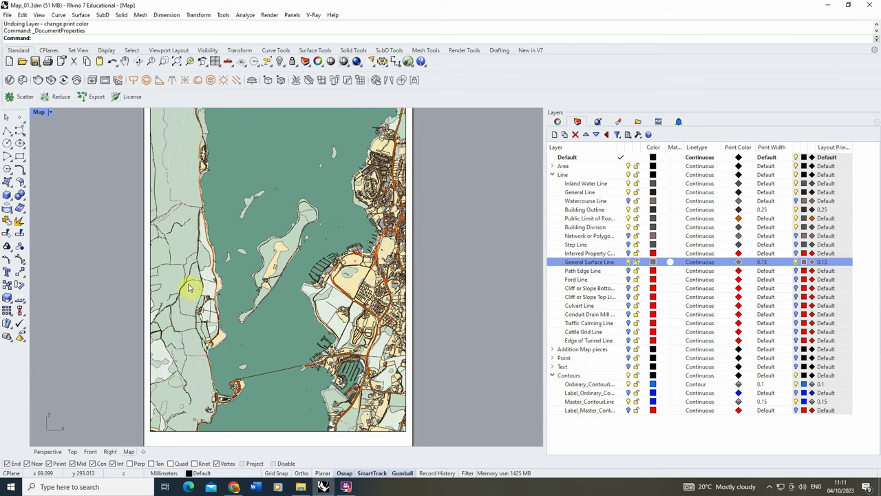
scroll(197, 266, "up", 3)
scroll(234, 259, "down", 5)
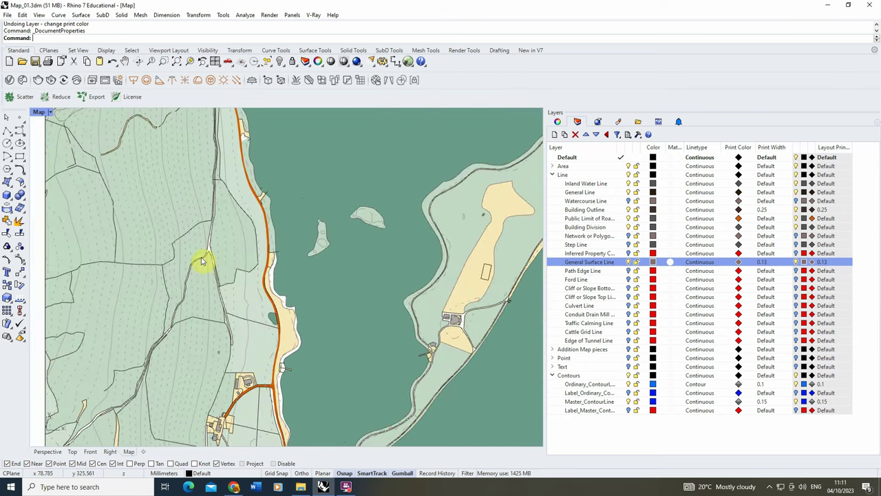
scroll(212, 249, "down", 2)
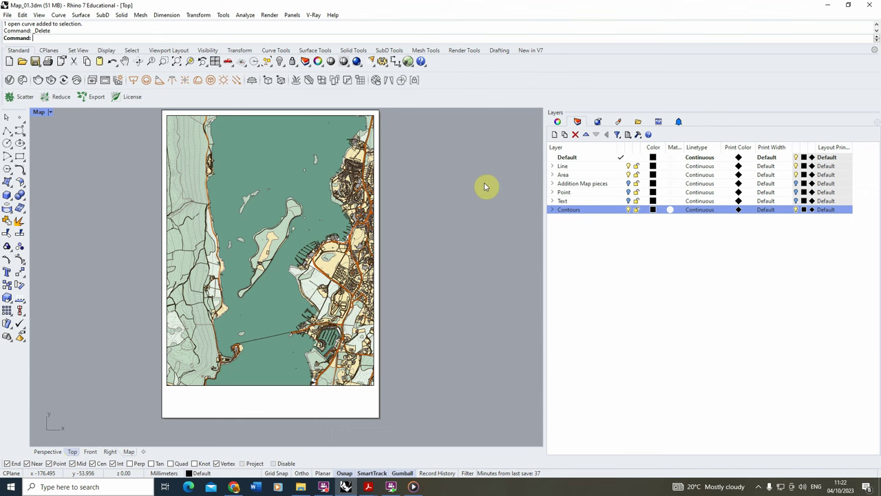
- In the Top view, create a new layer named Grid and make it the current layer
left_click(248, 235)
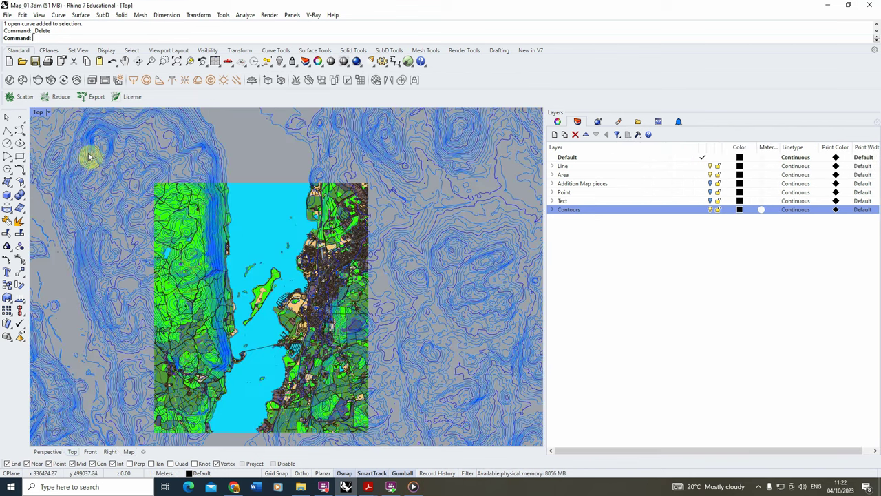
left_click(624, 166)
left_click(555, 135)
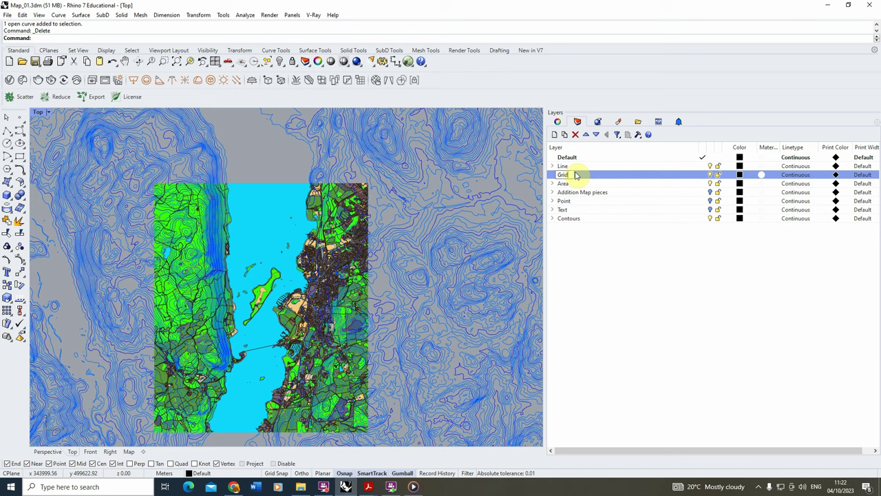
type("Grid")
left_click(720, 288)
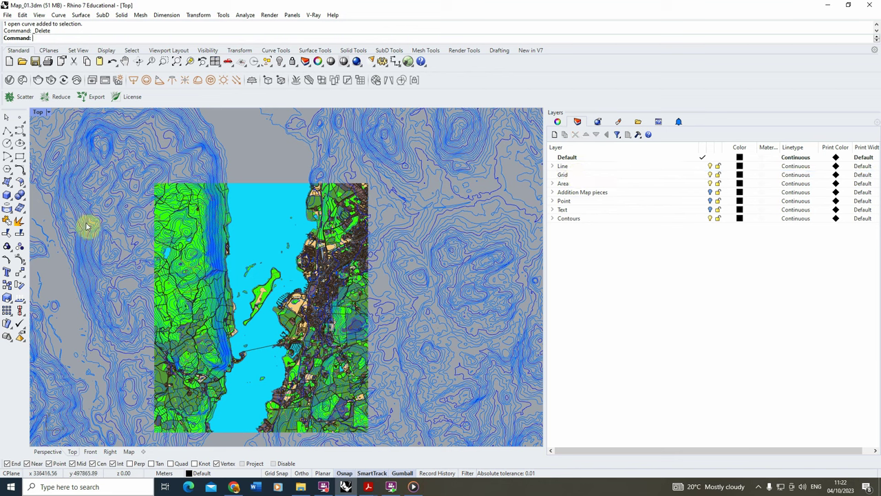
double_click(622, 176)
- Draw a horizontal polyline along the map's upper edge, extending past both sides of the contour area
left_click(7, 131)
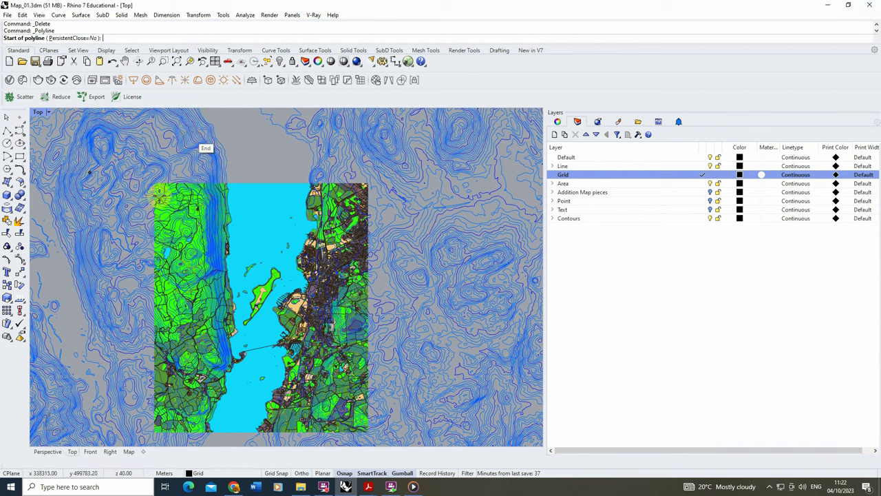
scroll(35, 200, "down", 2)
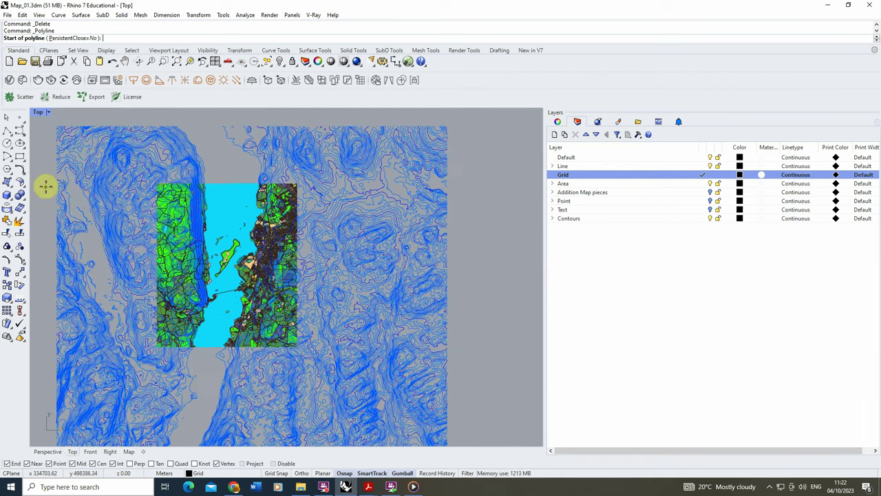
left_click(45, 182)
left_click(505, 183)
right_click(504, 169)
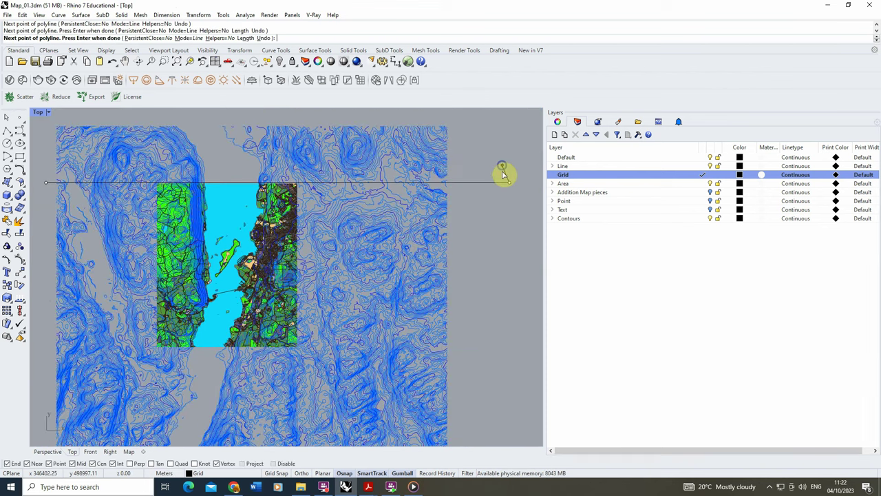
- Copy the horizontal line 500 m straight down from its right endpoint
left_click(498, 183)
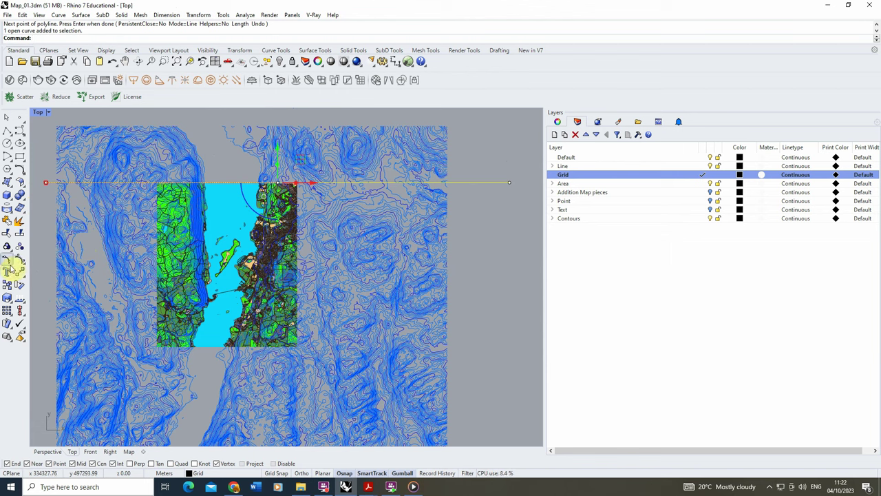
left_click(12, 284)
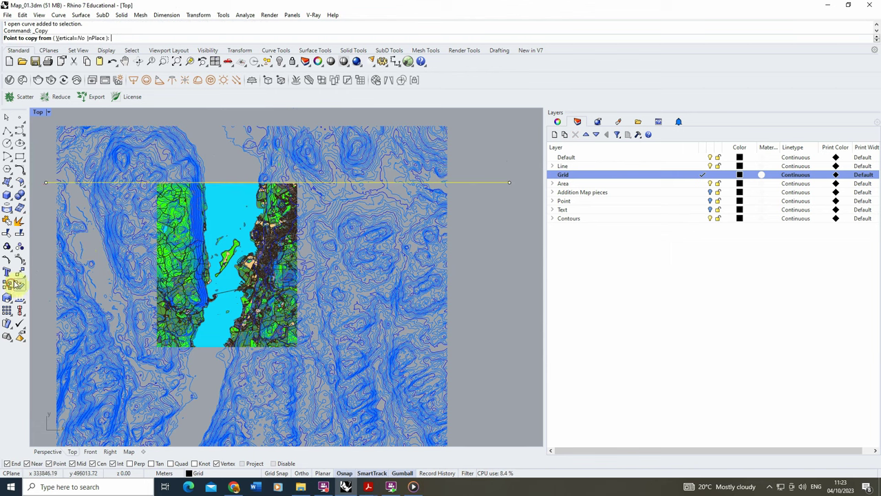
left_click(510, 183)
type("500")
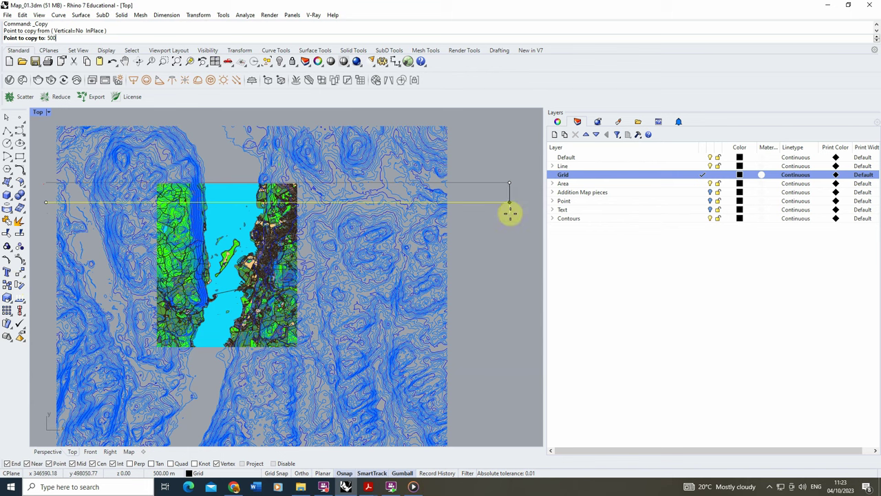
key("Return")
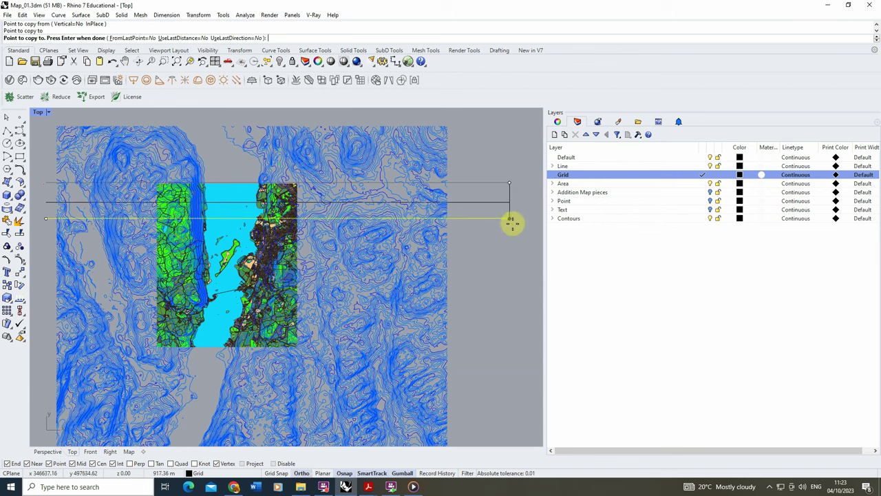
- Continue the copies downward with FromLastPoint, UseLastDistance and UseLastDirection set to Yes until nine evenly spaced lines cover the map
left_click(140, 39)
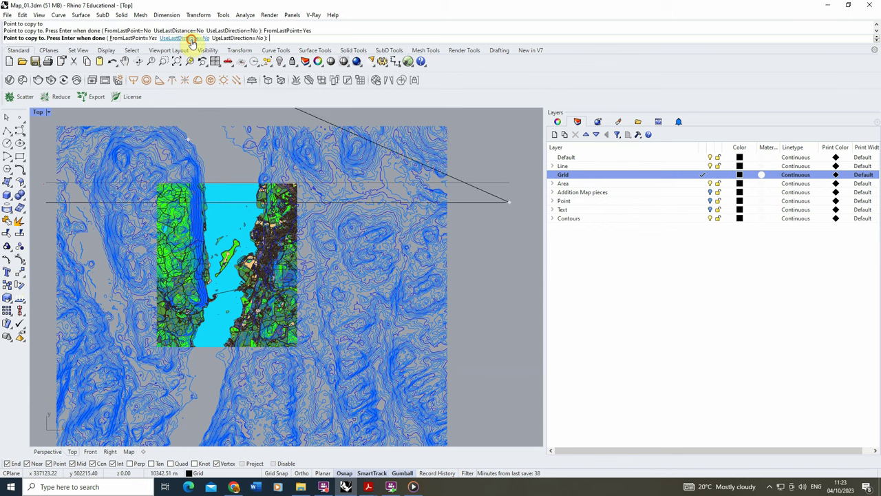
left_click(192, 39)
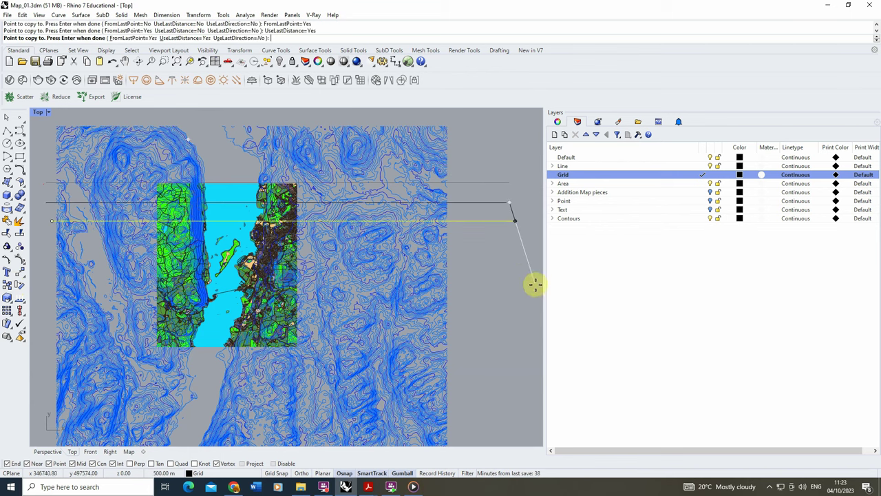
left_click(260, 39)
left_click(512, 291)
left_click(512, 301)
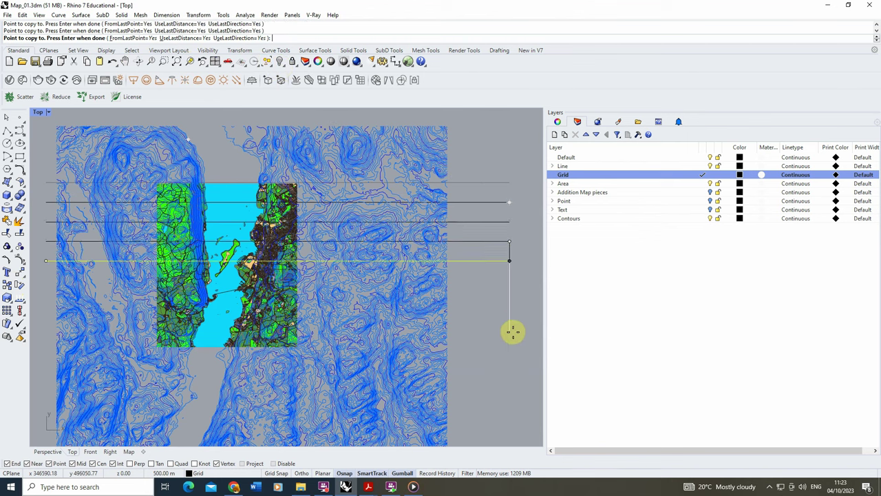
left_click(512, 333)
left_click(509, 352)
left_click(510, 365)
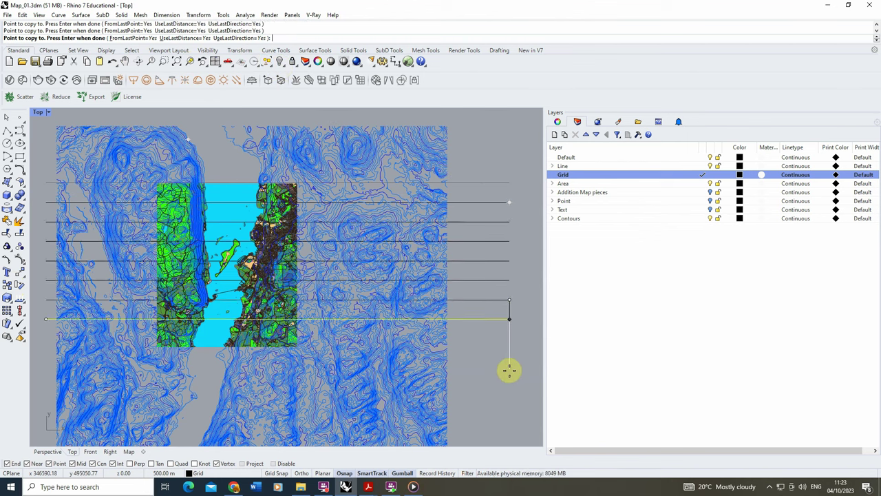
left_click(509, 393)
left_click(511, 398)
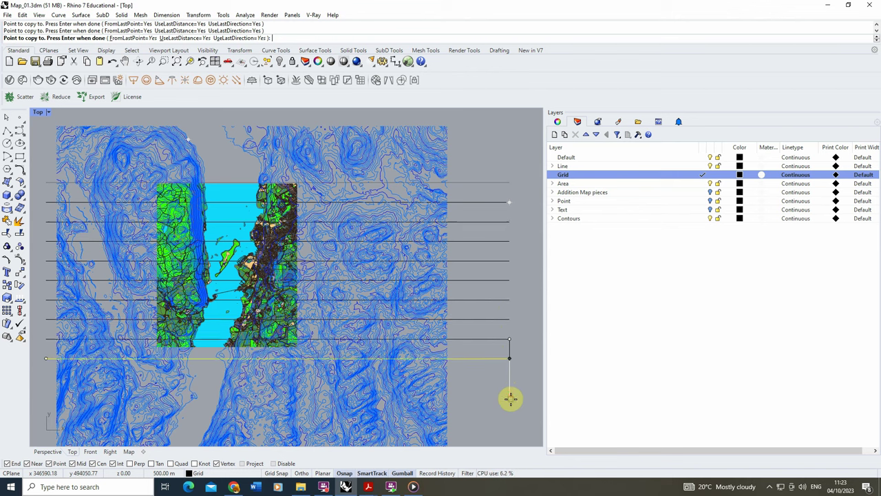
key("Return")
- Copy the nine horizontal lines with a slight offset, then rotate one set to vertical and move it over the map to form a grid
left_click_drag(517, 401, 474, 146)
left_click(7, 285)
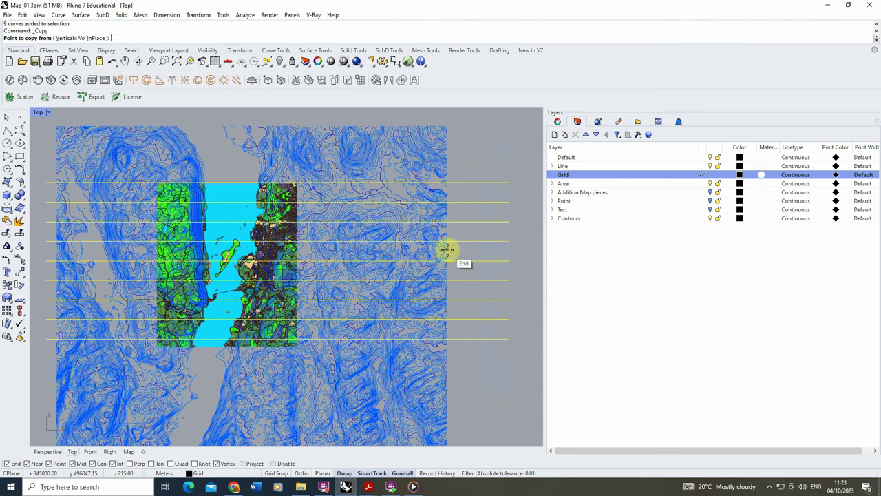
left_click(508, 241)
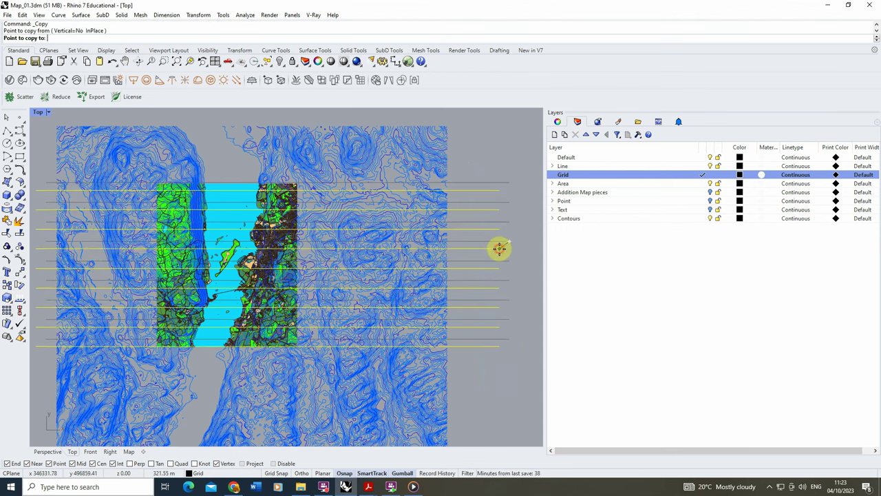
left_click(501, 250)
key("Return")
left_click_drag(267, 290, 245, 263)
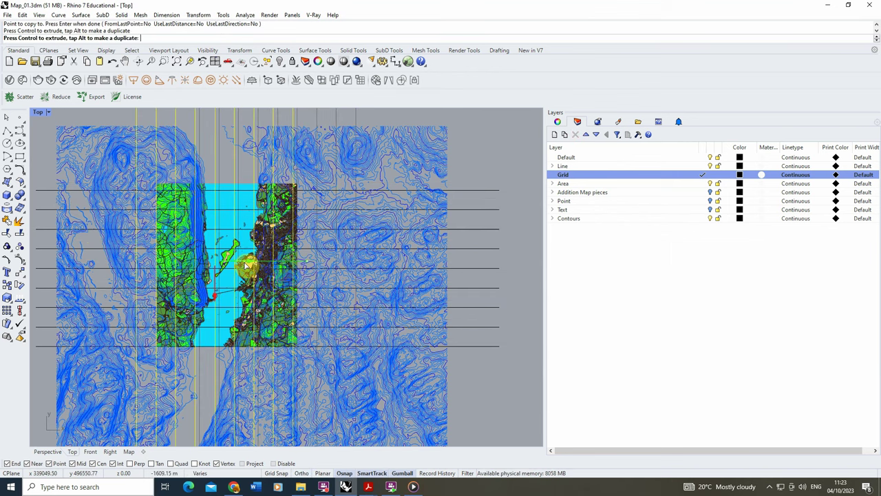
left_click(492, 260)
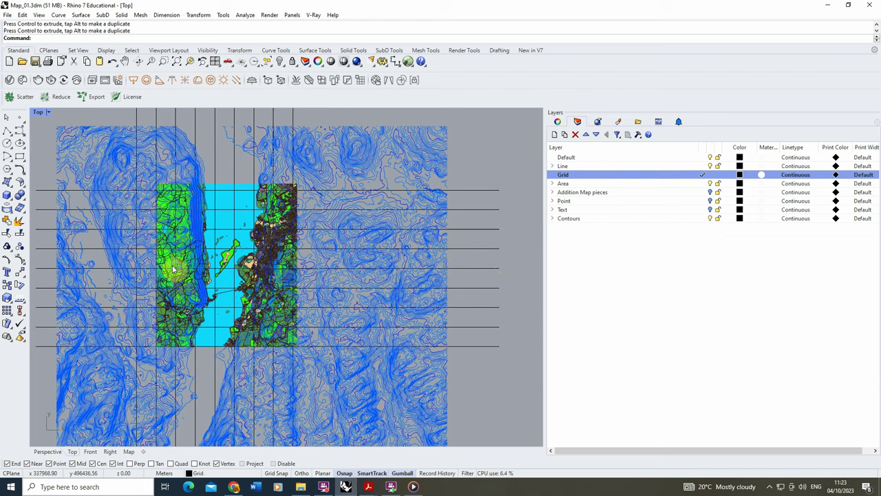
- Check the grid over the map, then open the Map layout and change the Grid layer's print color to dark grey
scroll(181, 272, "up", 5)
scroll(224, 252, "down", 4)
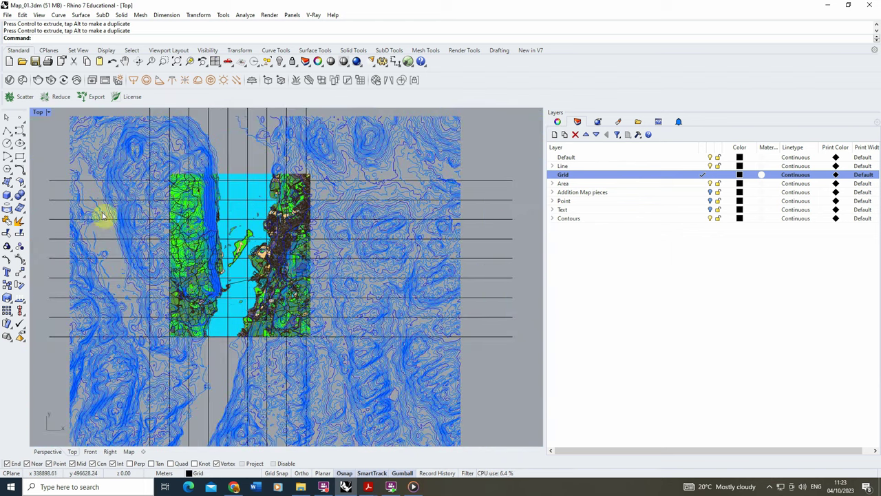
scroll(141, 448, "down", 1)
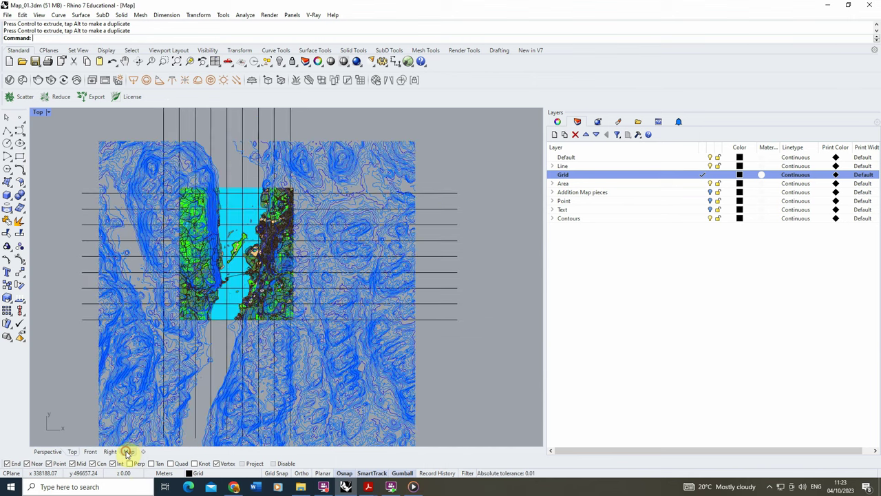
left_click(128, 452)
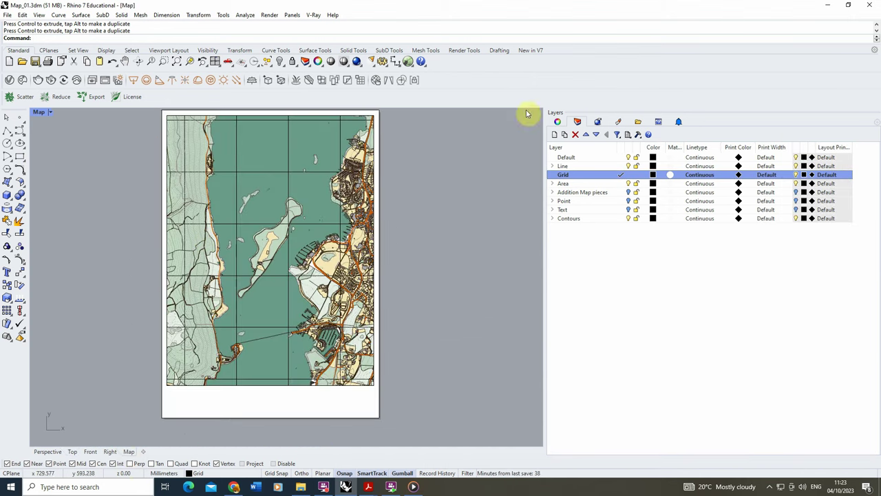
left_click(739, 175)
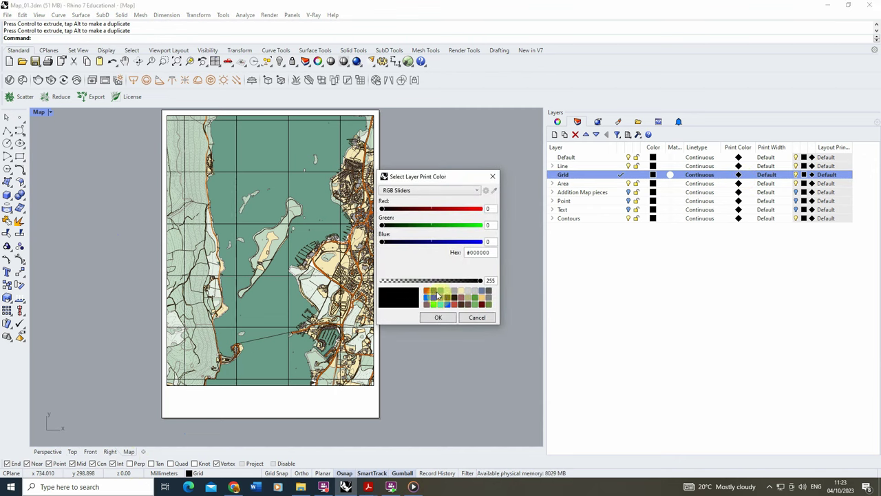
left_click(441, 297)
left_click(440, 319)
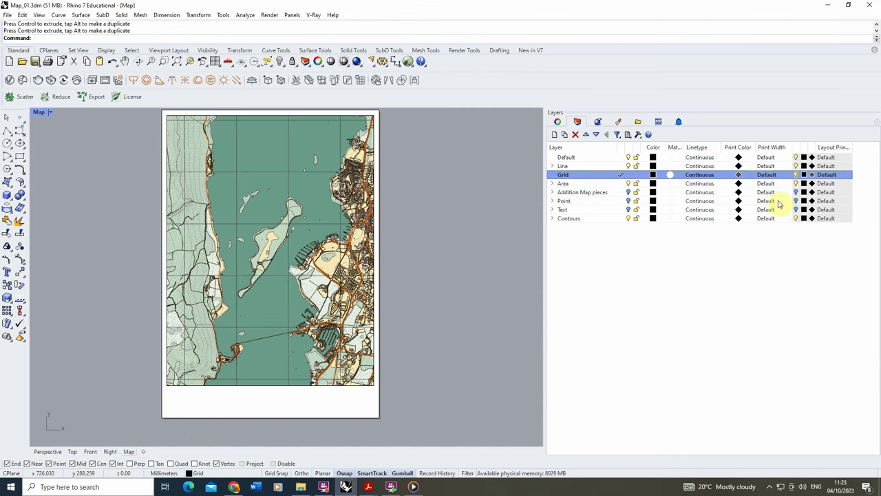
- Set the Grid layer's print width to 0.1 mm and check the grid lines on the layout
left_click(769, 175)
left_click(791, 235)
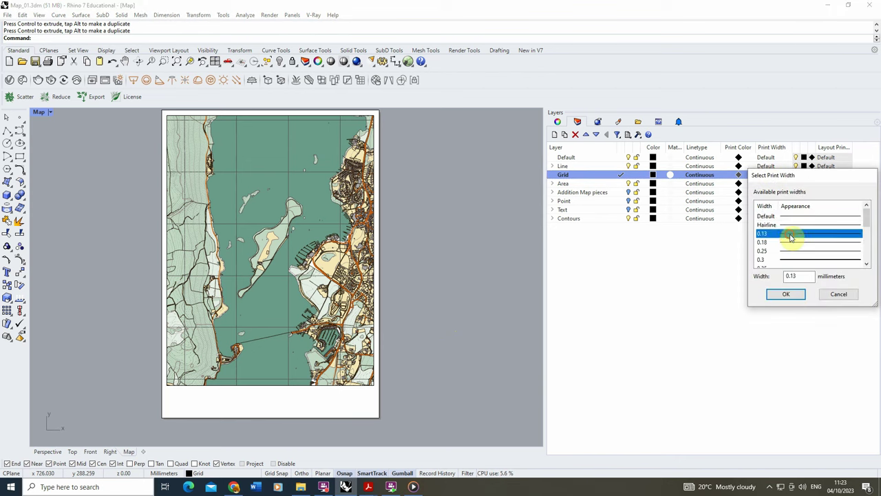
left_click(797, 277)
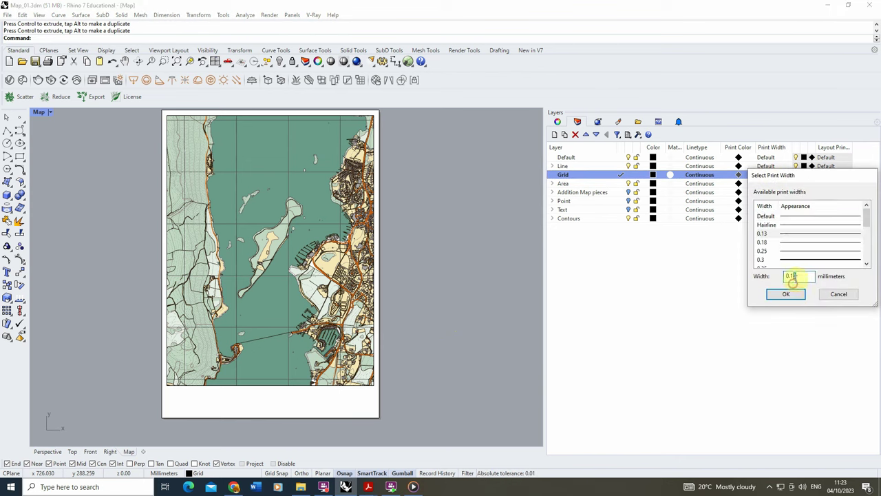
key("Return")
scroll(216, 269, "up", 2)
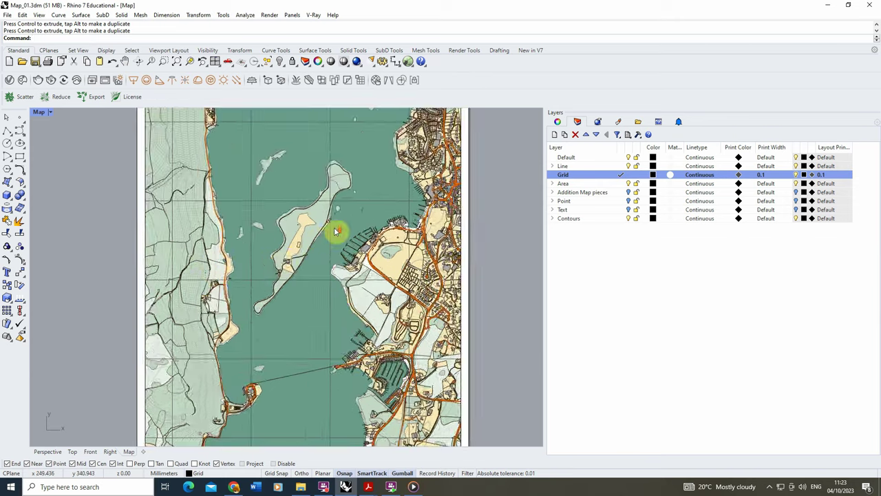
scroll(336, 232, "up", 1)
scroll(241, 267, "down", 3)
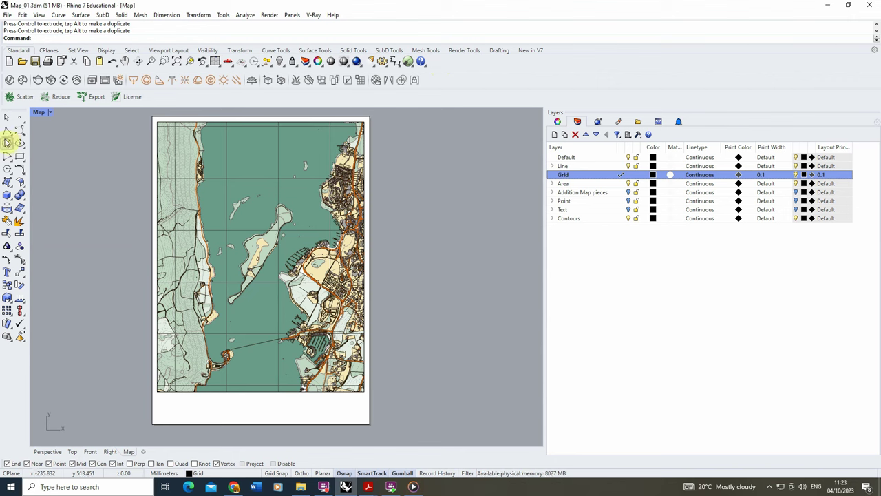
- Create a layer named North and draw a circle of about 17 mm radius in the blank margin under the map's lower-right area
left_click(553, 134)
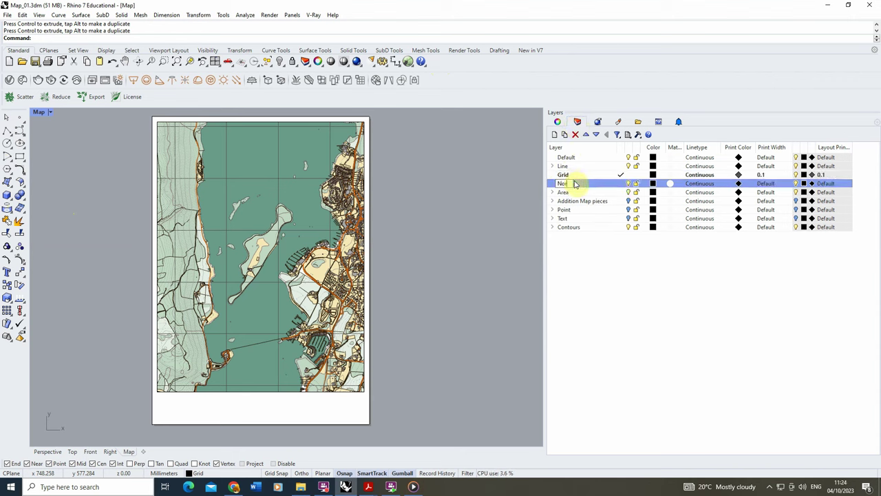
left_click(596, 292)
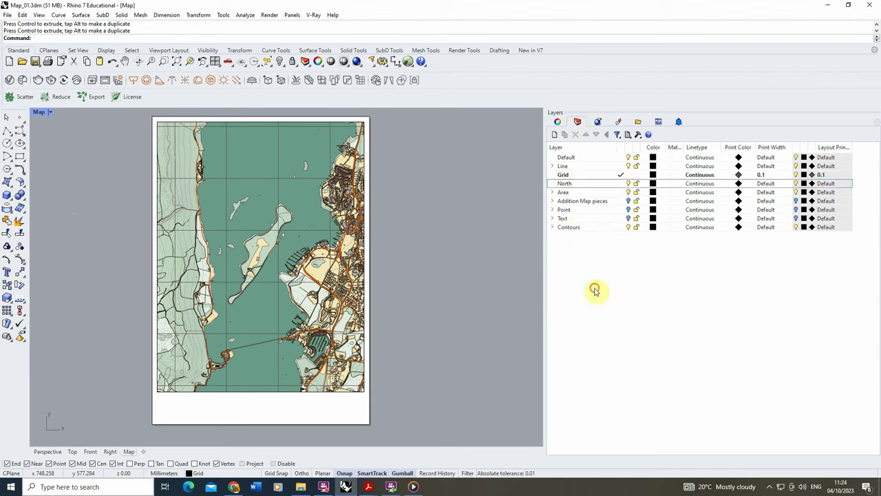
left_click(7, 142)
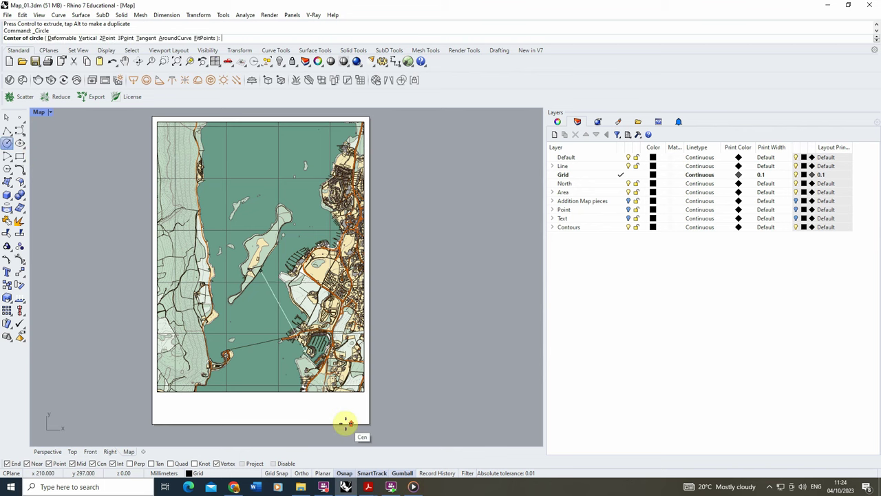
scroll(344, 417, "up", 3)
scroll(323, 397, "up", 2)
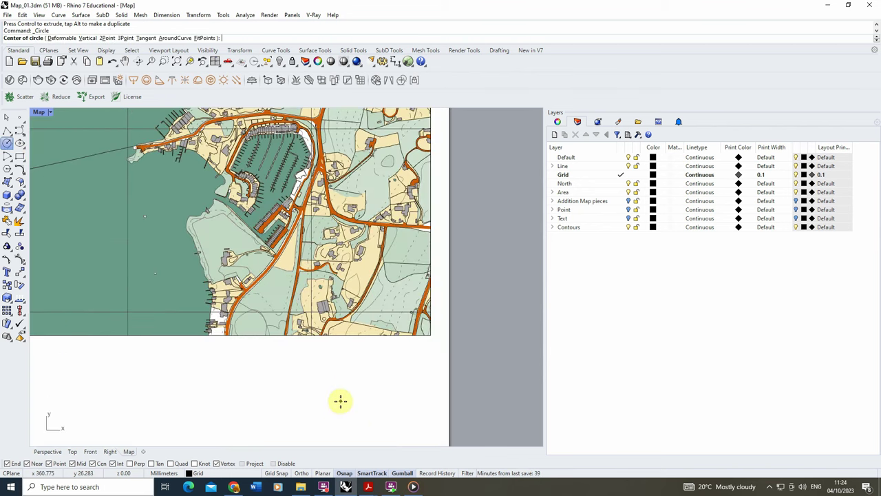
left_click(340, 402)
left_click(358, 378)
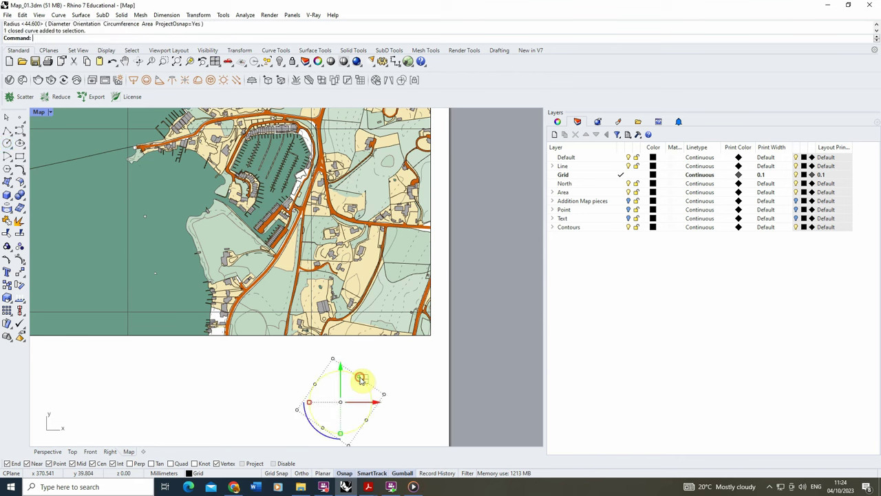
- Move the circle so its right edge aligns with the map's right edge, then shift it slightly up in the bottom margin
left_click(15, 273)
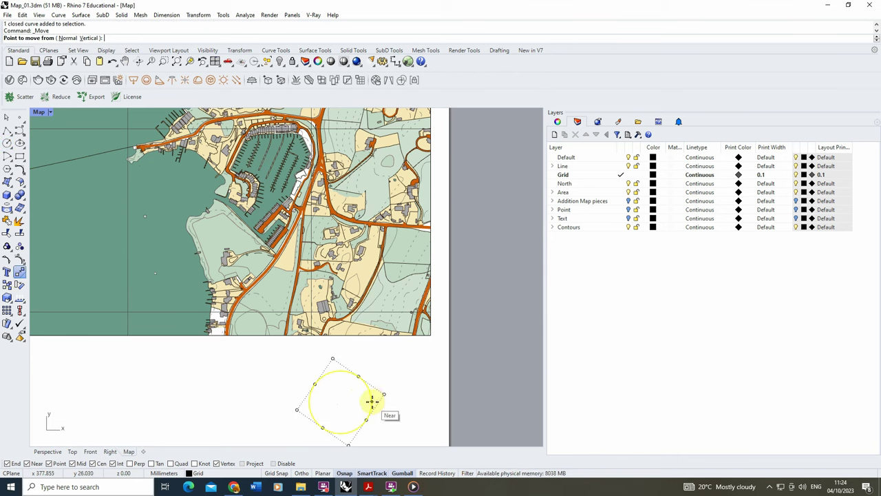
left_click(371, 402)
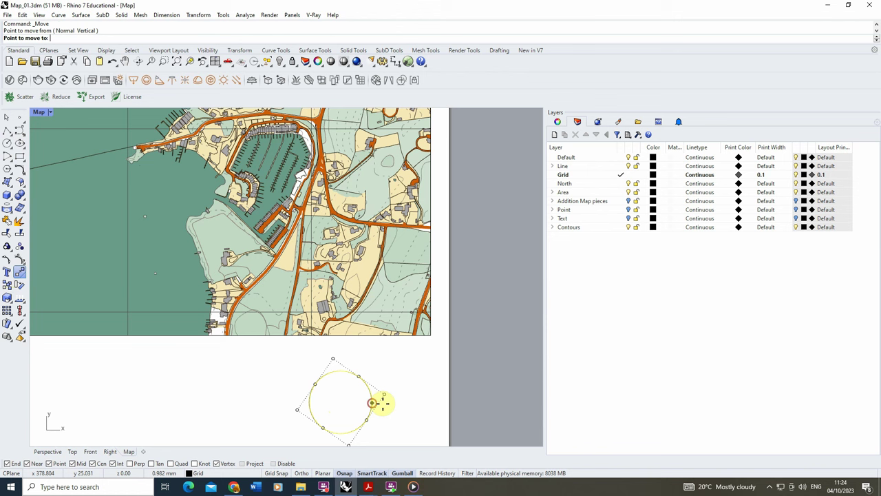
left_click(427, 336)
left_click(497, 355)
scroll(379, 383, "down", 3)
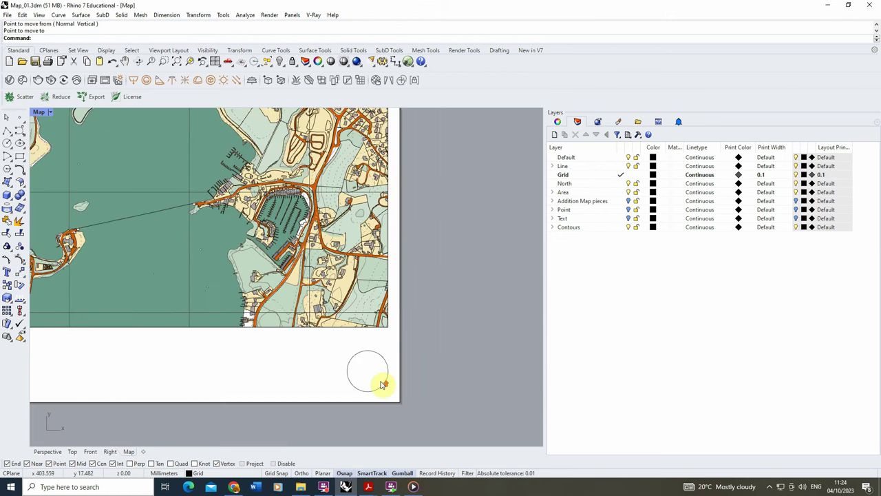
scroll(386, 344, "up", 4)
left_click(386, 344)
left_click_drag(342, 329, 356, 313)
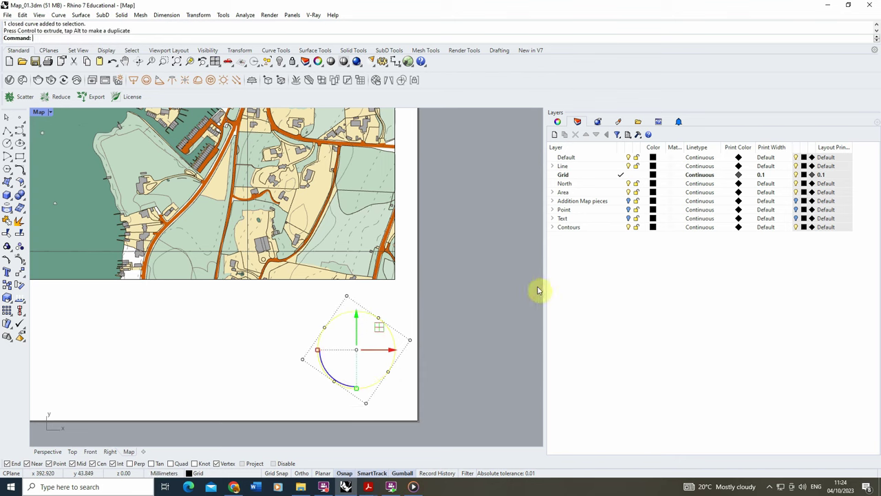
left_click(505, 280)
- Draw a vertical polyline with Ortho on from the circle's center to the top of the circle as a north pointer
left_click(7, 131)
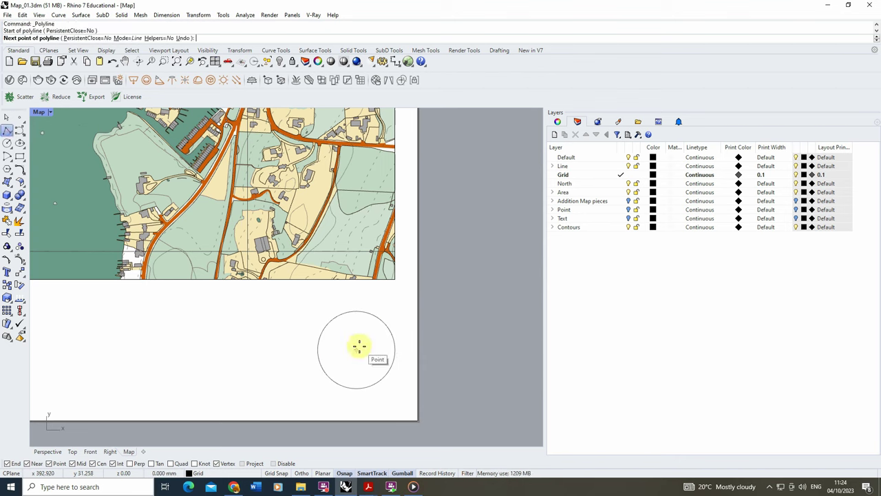
left_click(356, 349)
key("F8")
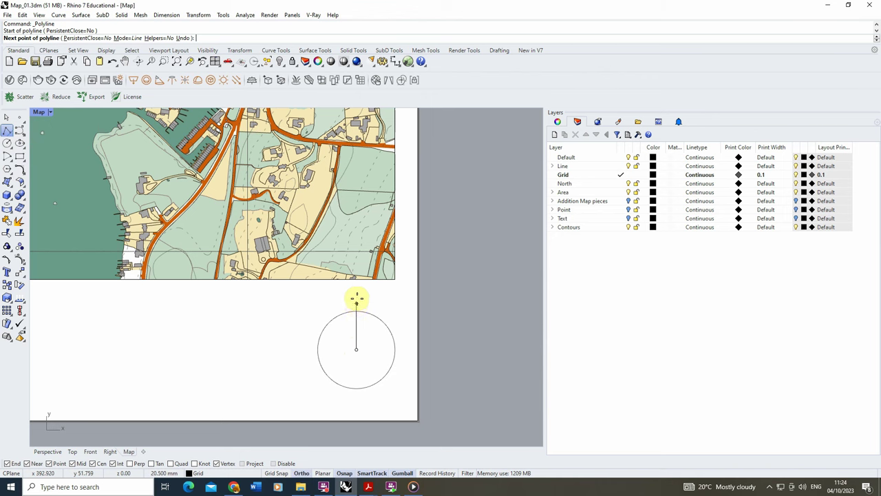
left_click(356, 311)
key("Return")
- Set the North layer's print color to dark grey and its print width to 0.25 mm
scroll(370, 335, "down", 1)
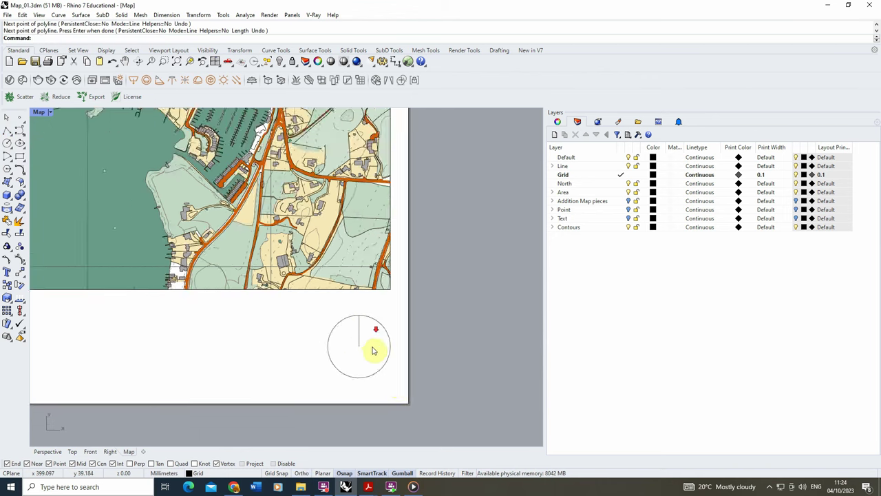
scroll(372, 350, "down", 2)
scroll(366, 350, "up", 3)
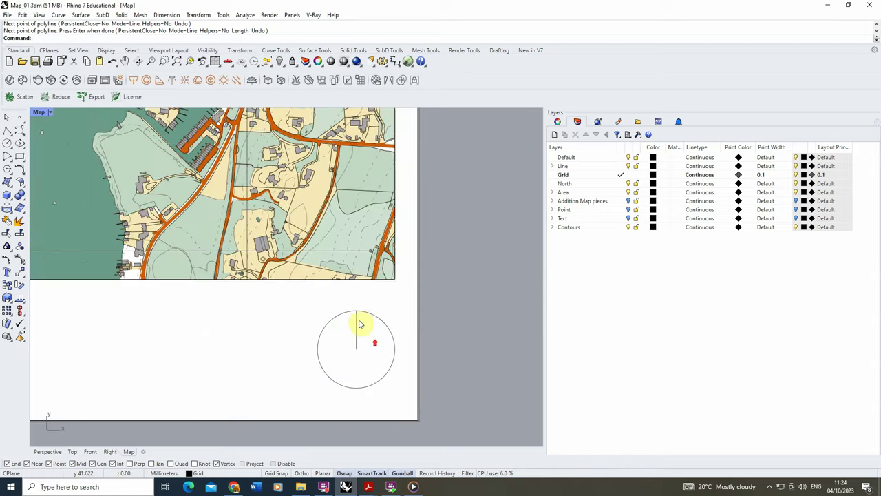
scroll(361, 323, "up", 3)
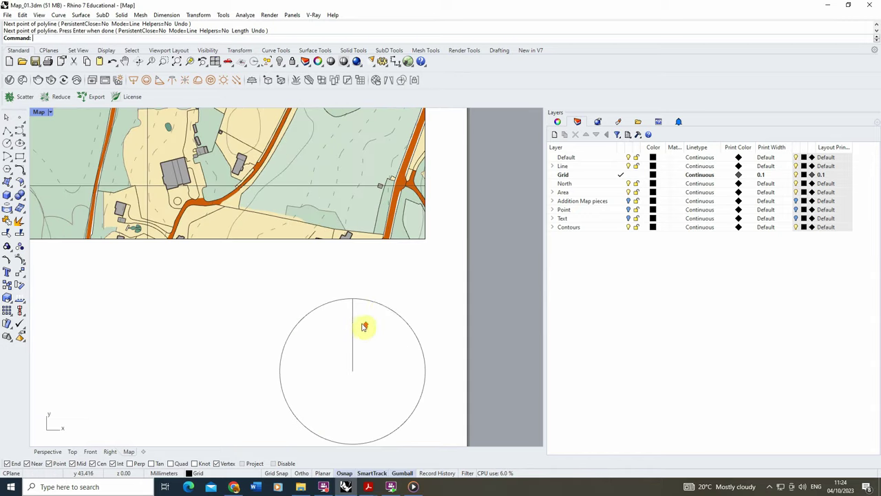
left_click(739, 183)
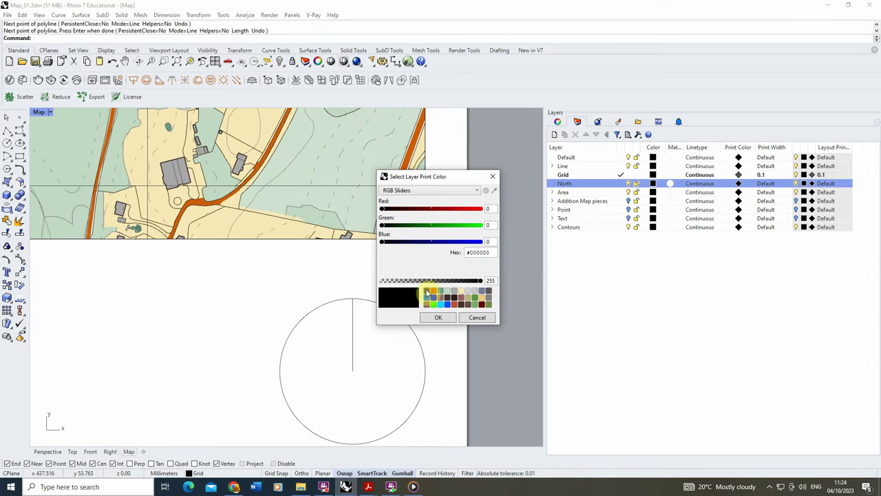
left_click(437, 316)
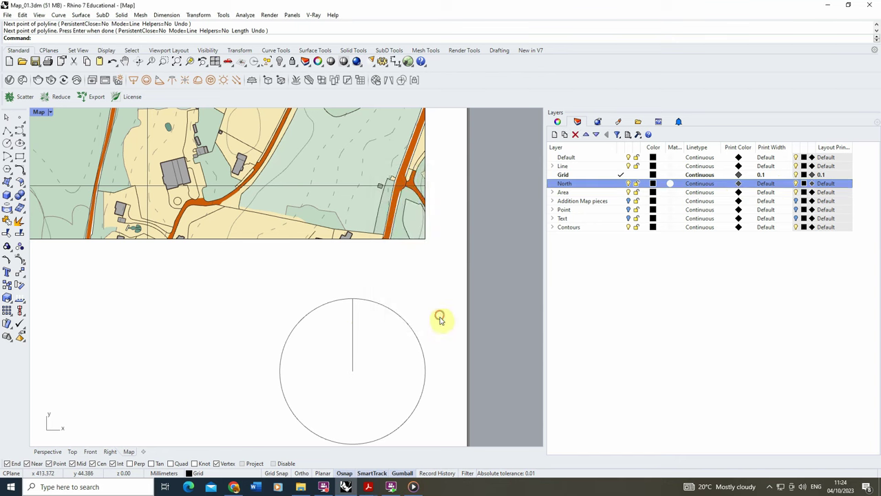
left_click(763, 183)
left_click(789, 251)
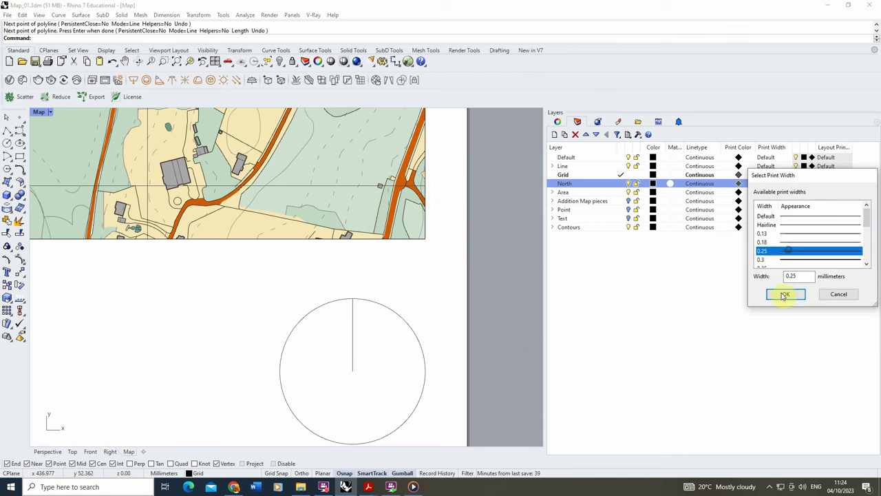
left_click(785, 294)
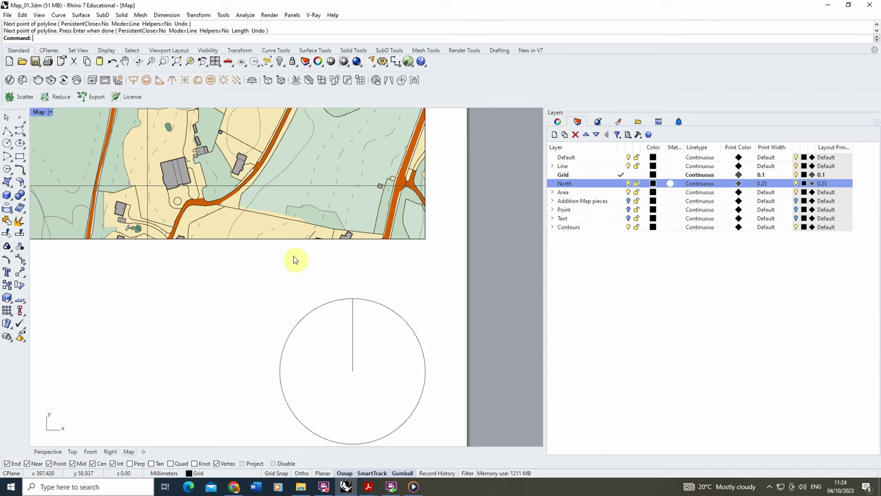
- Override the print width of the vertical north line with 1 mm in its object properties
left_click(353, 320)
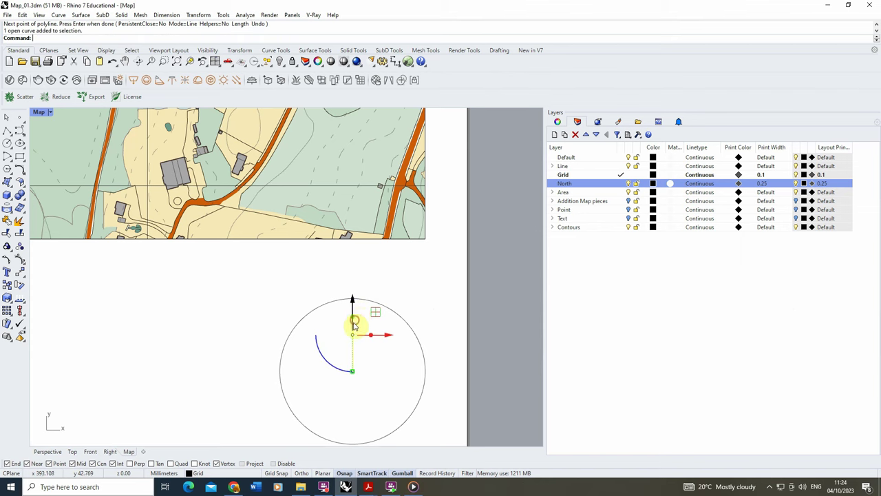
left_click(558, 122)
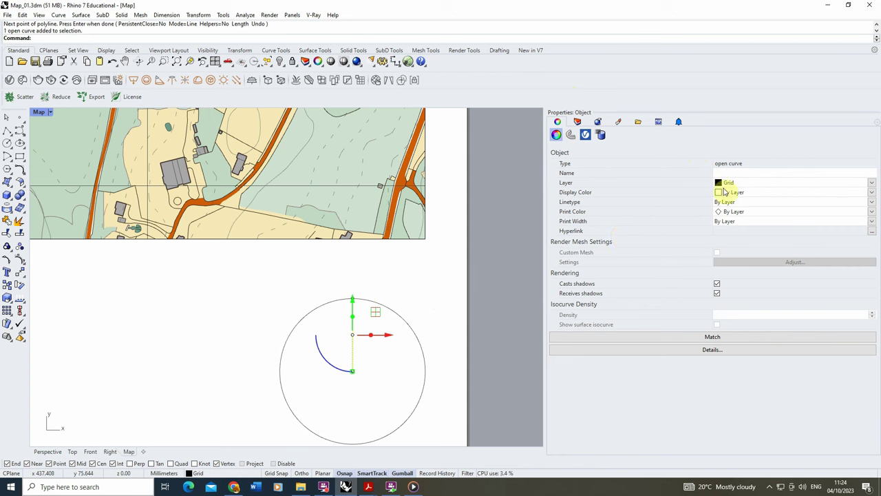
left_click(872, 206)
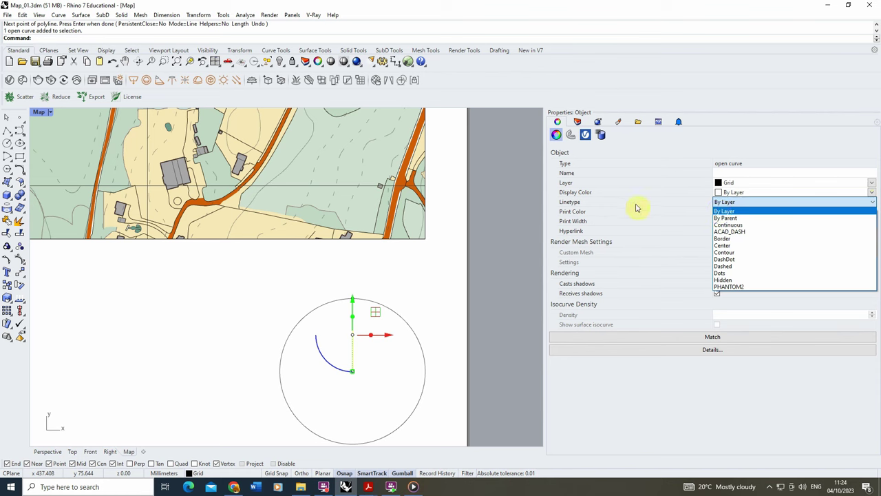
left_click(731, 208)
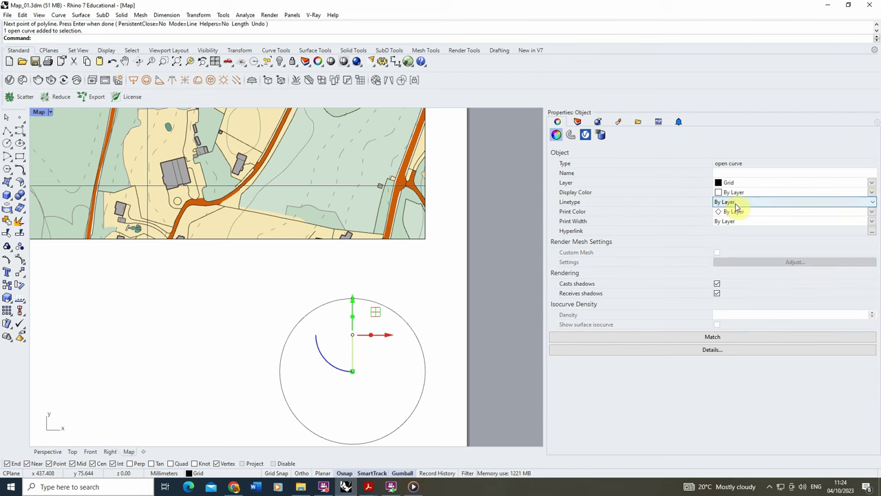
left_click(742, 221)
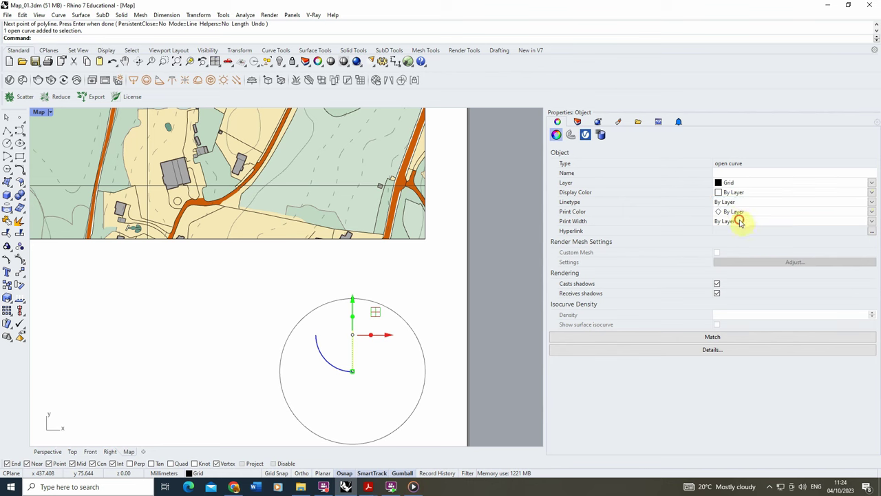
left_click(873, 222)
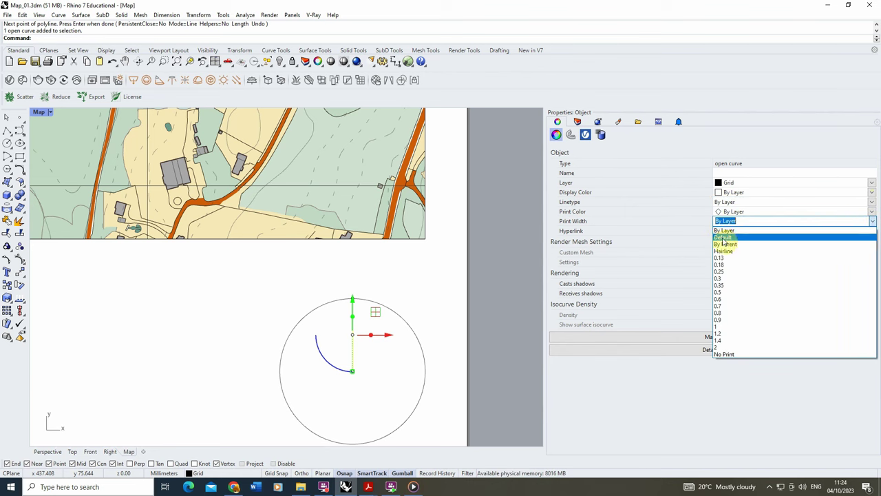
left_click(725, 300)
left_click(873, 220)
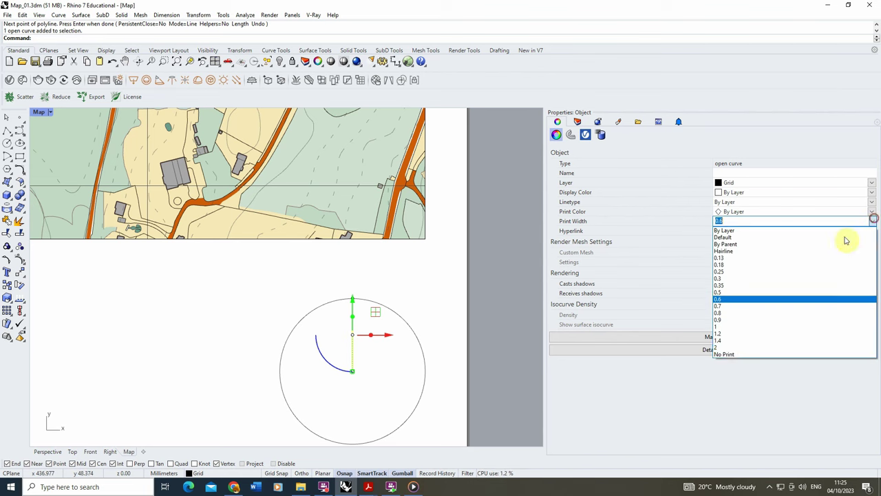
left_click(722, 328)
left_click(413, 310)
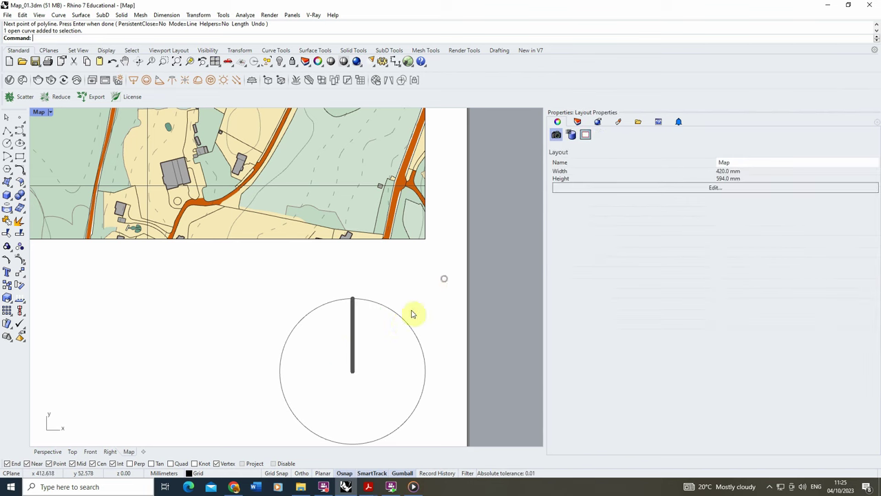
- Examine how the north symbol sits beneath the map and how it reads on the whole sheet
scroll(404, 324, "down", 5)
scroll(381, 363, "down", 4)
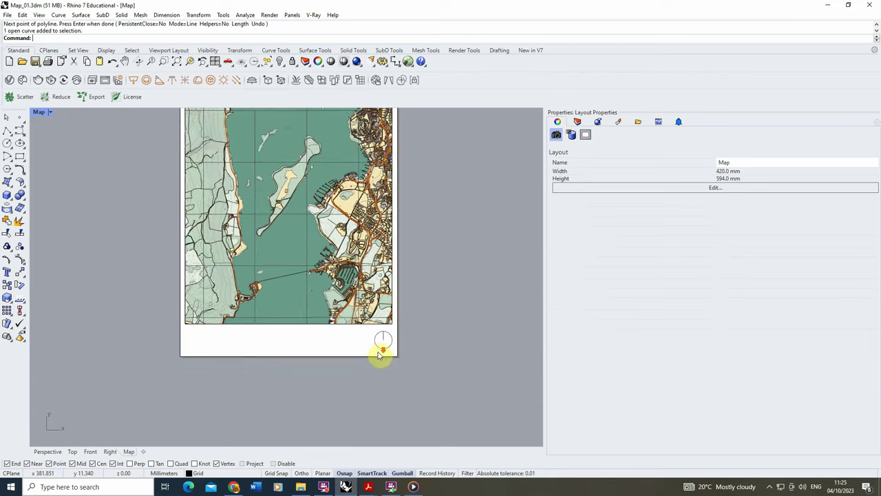
scroll(330, 257, "up", 4)
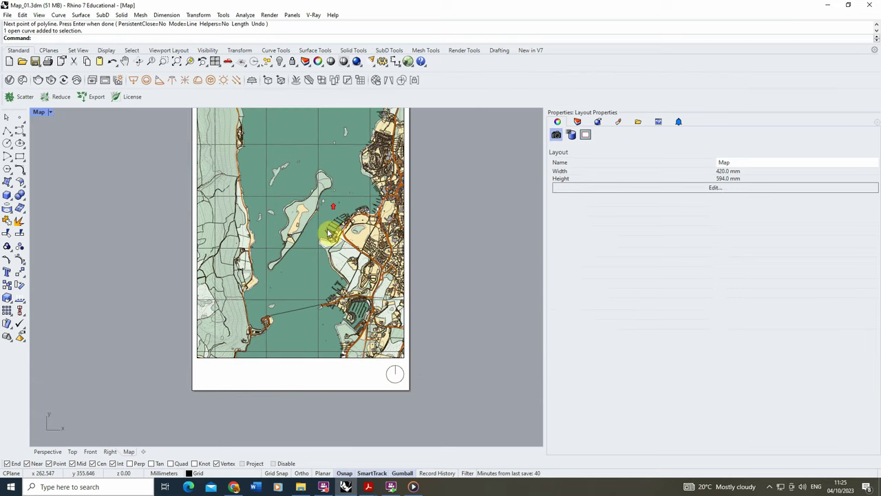
scroll(310, 358, "down", 4)
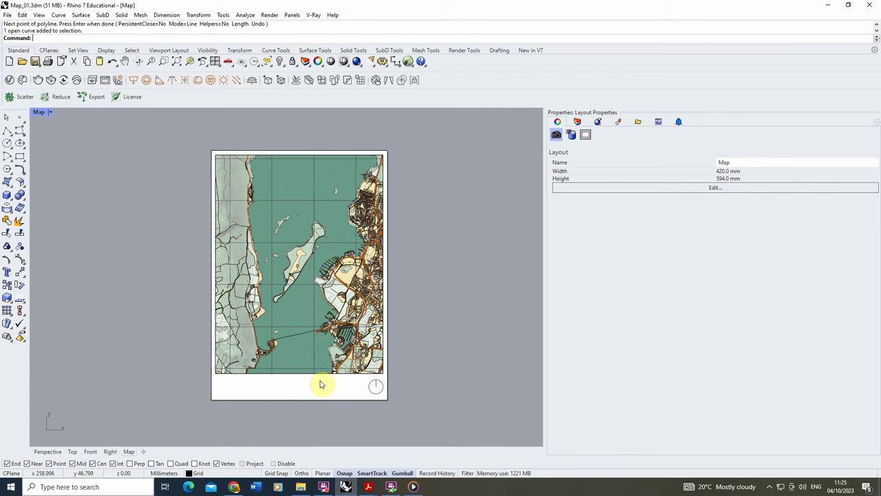
scroll(323, 384, "up", 1)
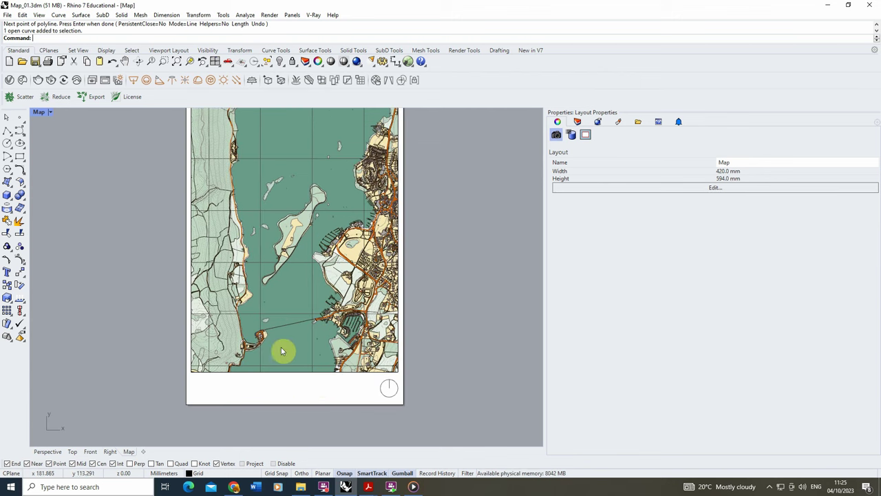
scroll(267, 298, "up", 2)
scroll(287, 387, "down", 3)
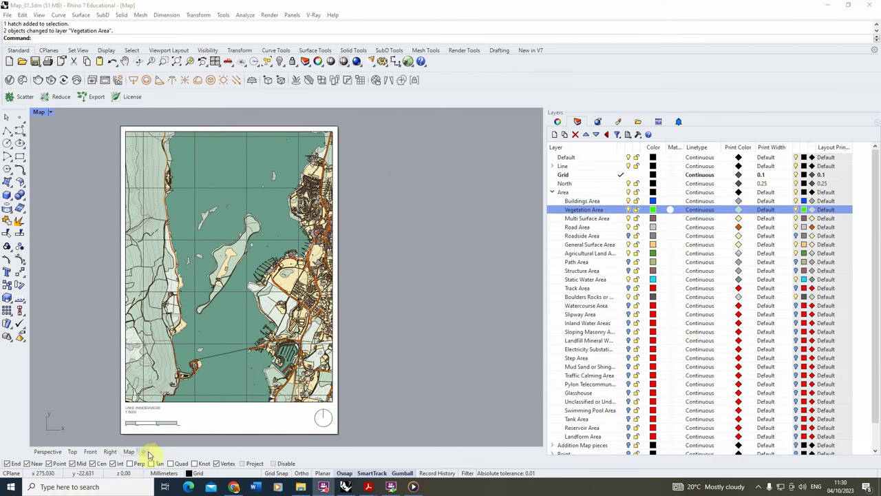
- Print the Map layout to PDF at A2 portrait with vector output and print colors, saving the file as Map_03
scroll(175, 439, "up", 3)
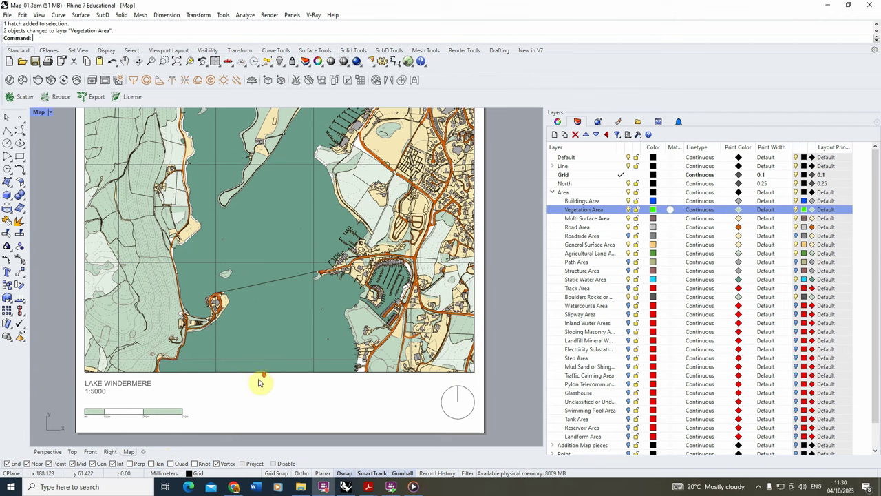
scroll(259, 382, "down", 3)
scroll(281, 387, "down", 1)
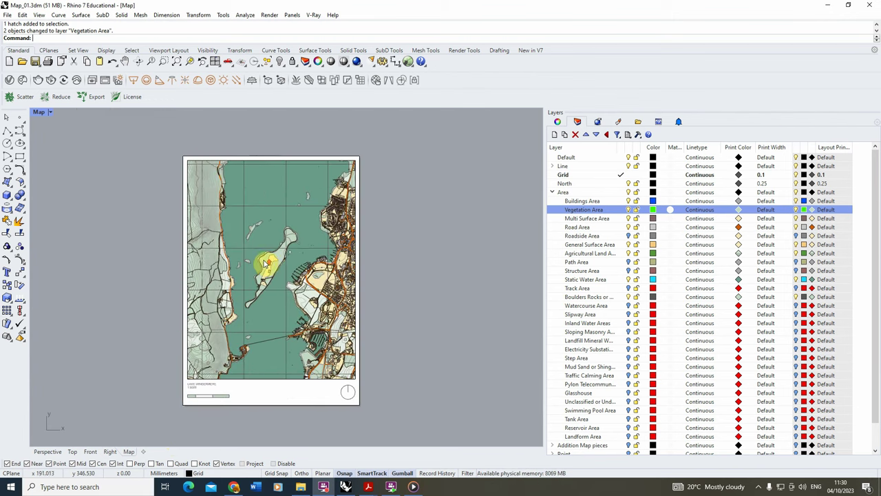
scroll(265, 263, "up", 2)
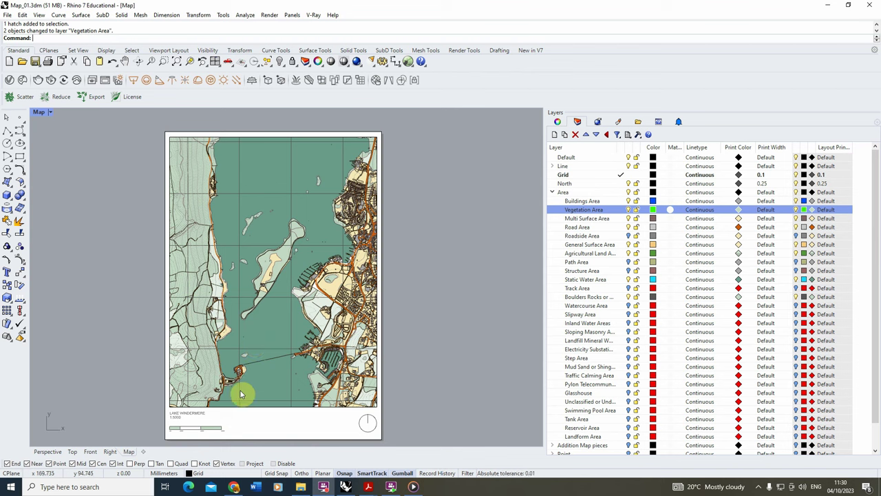
right_click(126, 451)
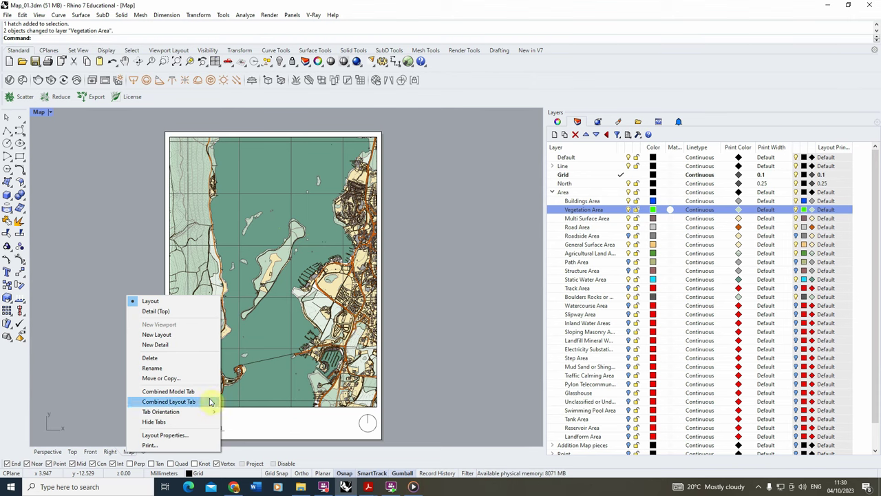
left_click(148, 445)
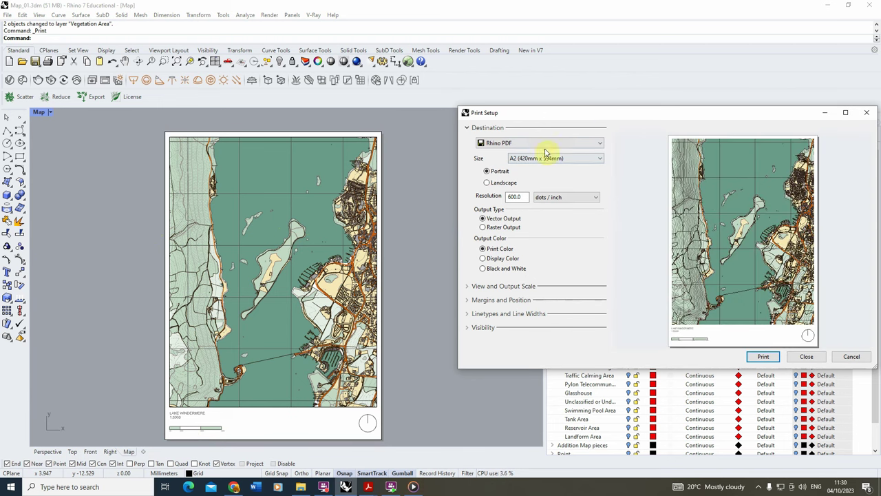
left_click_drag(508, 113, 280, 122)
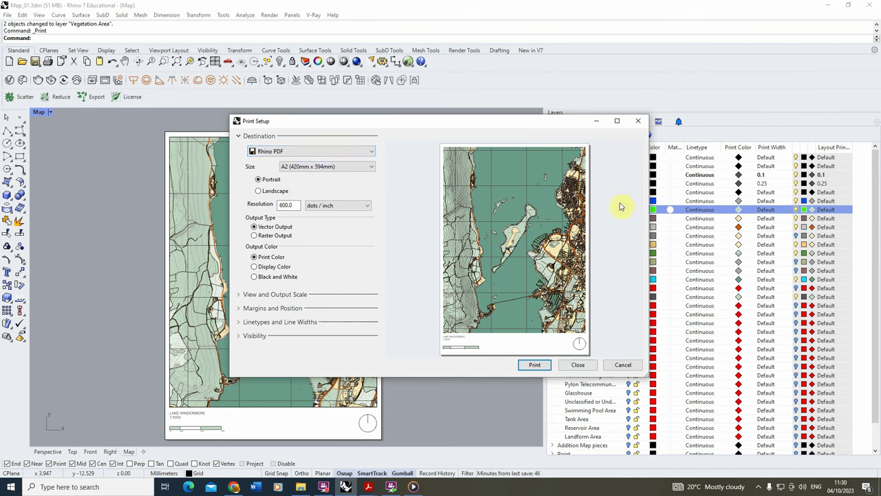
left_click(536, 365)
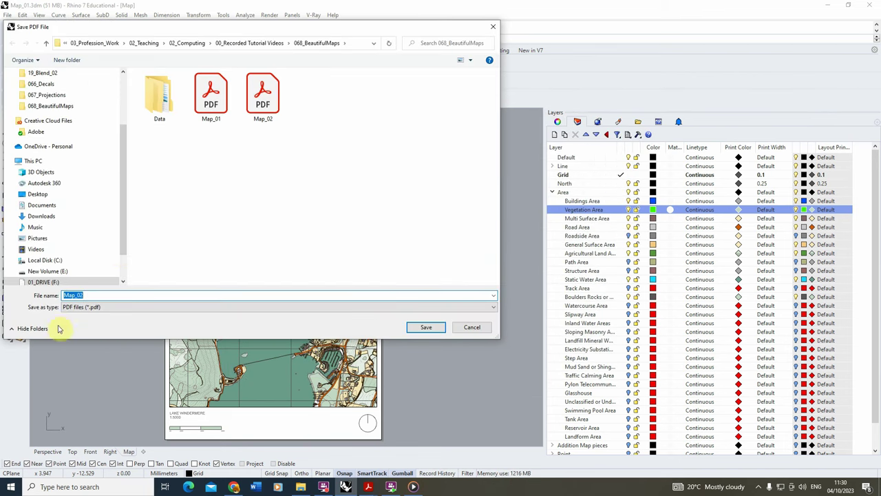
key("BackSpace")
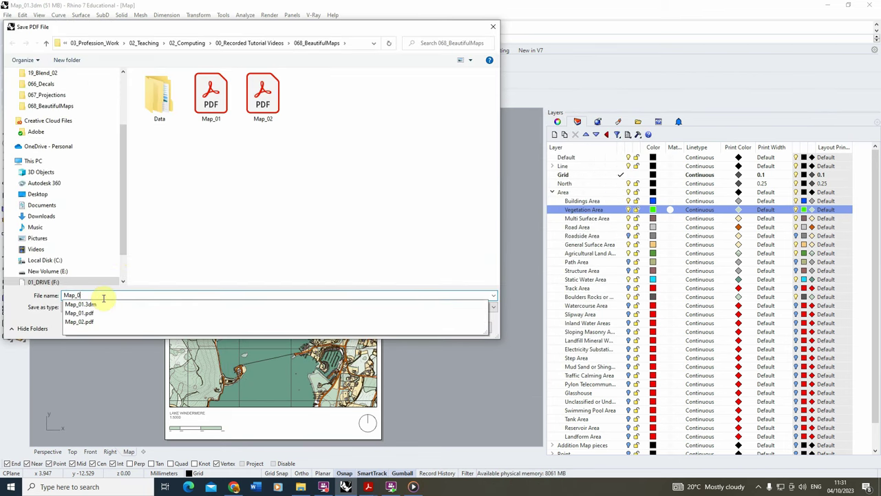
type("3")
left_click(438, 329)
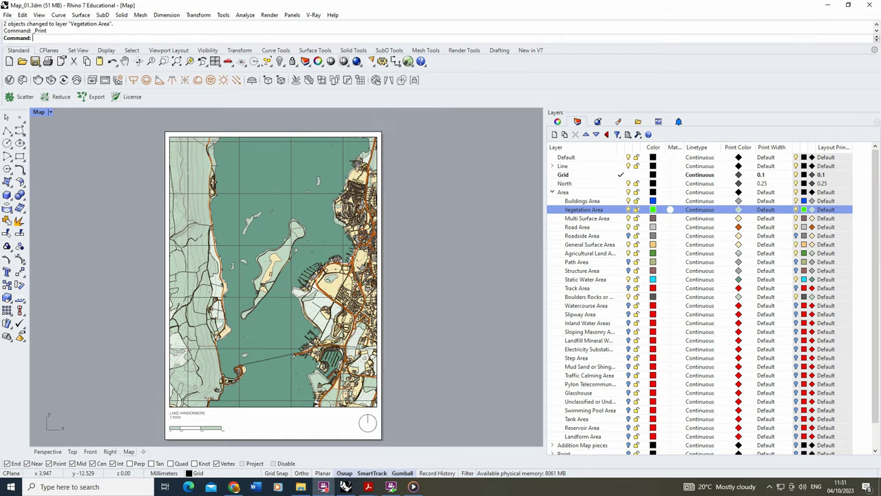
- Switch to File Explorer, open Map_03.pdf from the 068_BeautifulMaps folder in Adobe Acrobat and view the whole sheet
left_click(868, 4)
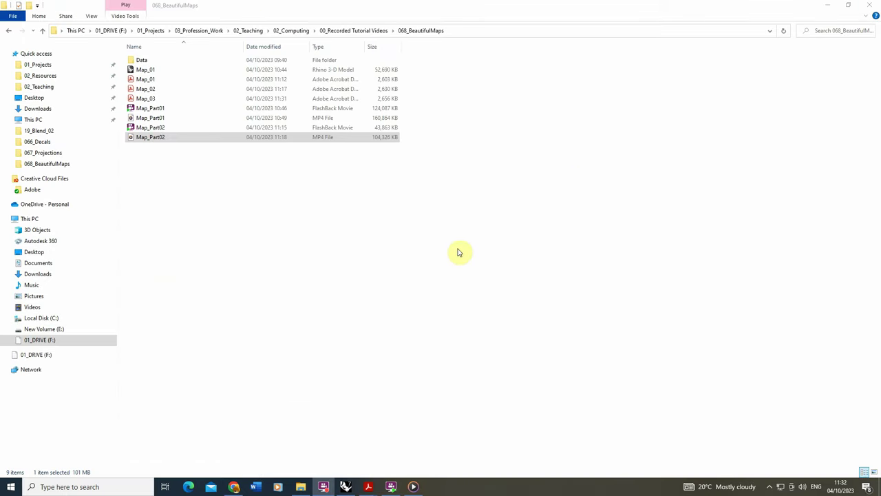
double_click(179, 99)
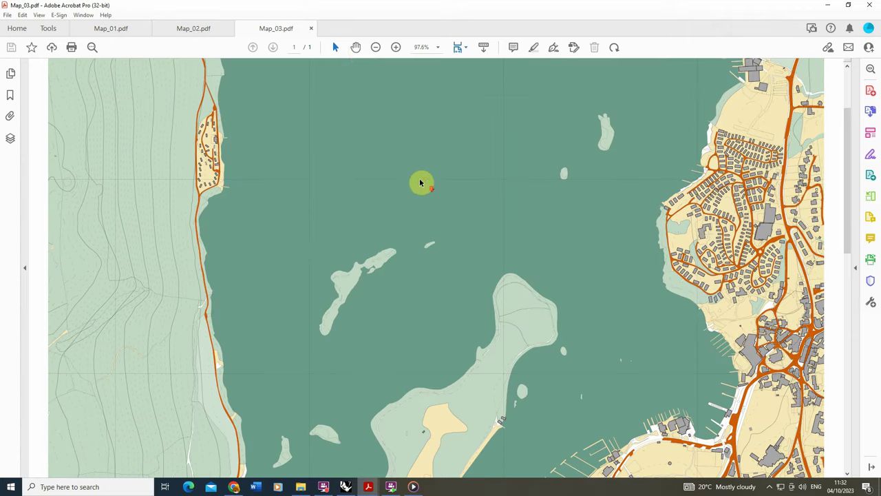
left_click(375, 47)
left_click(375, 47)
left_click(376, 48)
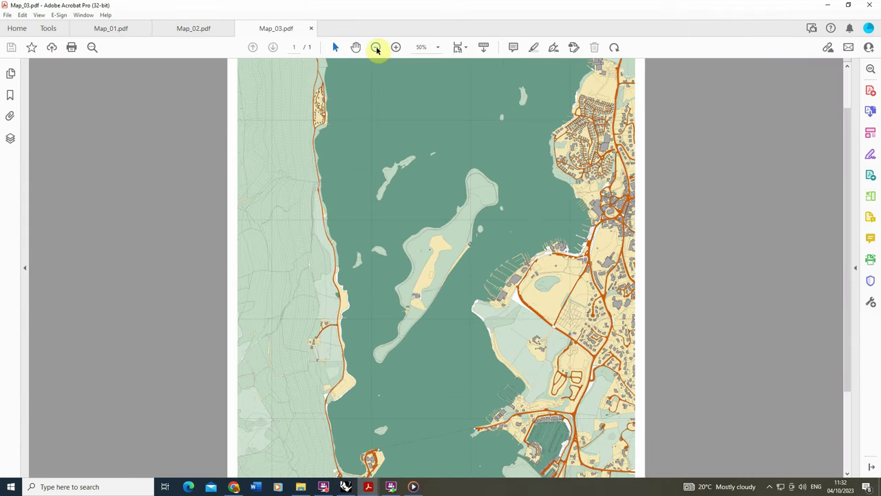
left_click(376, 47)
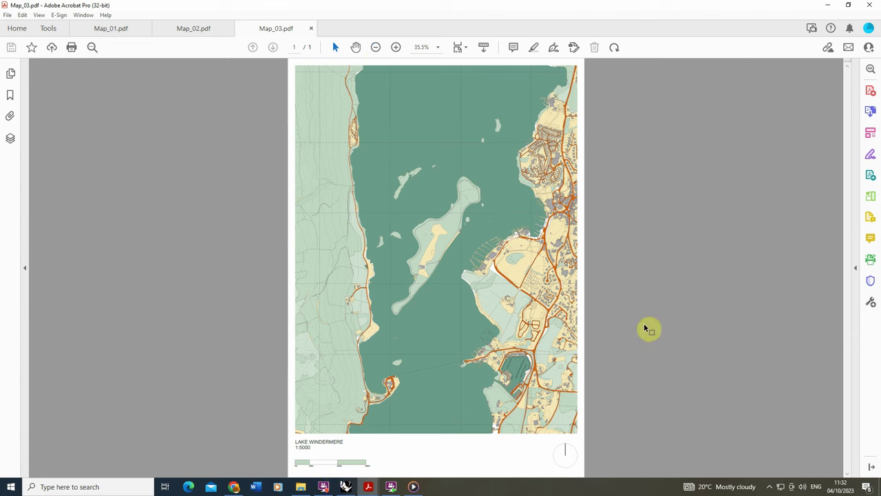
- Examine the exported map's line weights, grid and fills at 125% from the upper area to the title block, including the whole-sheet composition
left_click(397, 48)
left_click(397, 48)
left_click(398, 48)
left_click(397, 47)
left_click(397, 47)
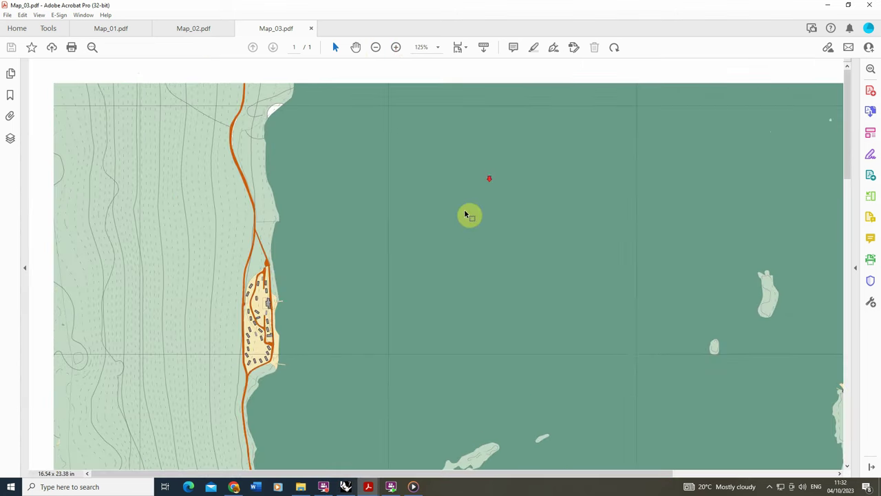
scroll(465, 214, "down", 10)
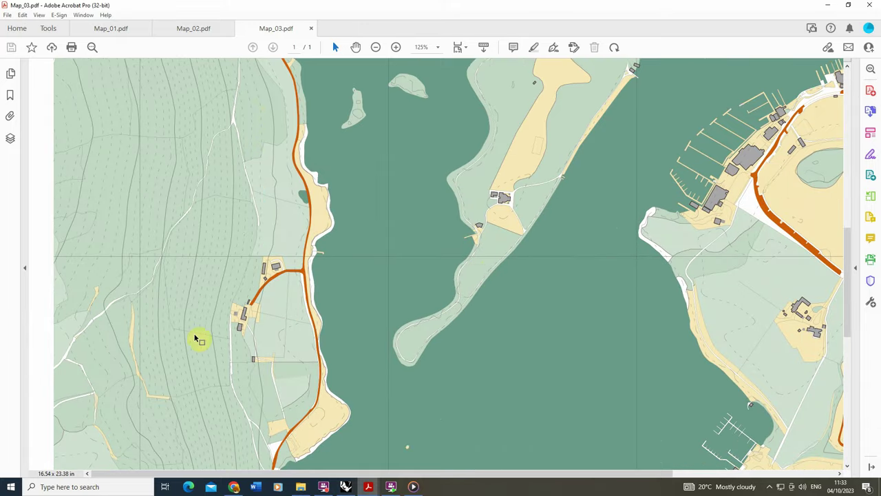
scroll(196, 338, "down", 8)
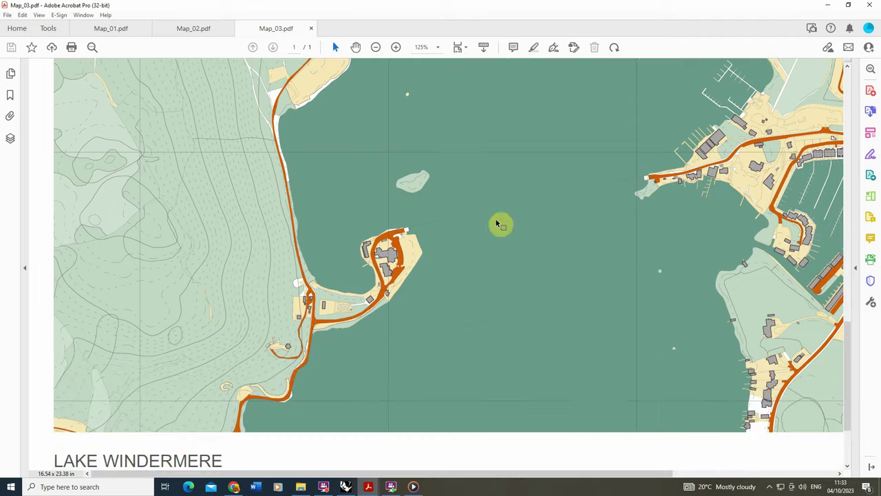
left_click(375, 48)
left_click(374, 48)
left_click(375, 48)
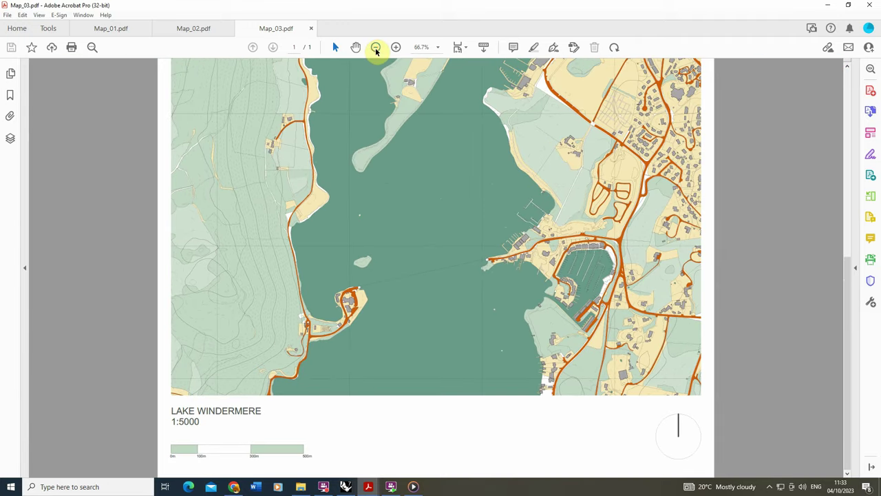
left_click(375, 48)
left_click(376, 48)
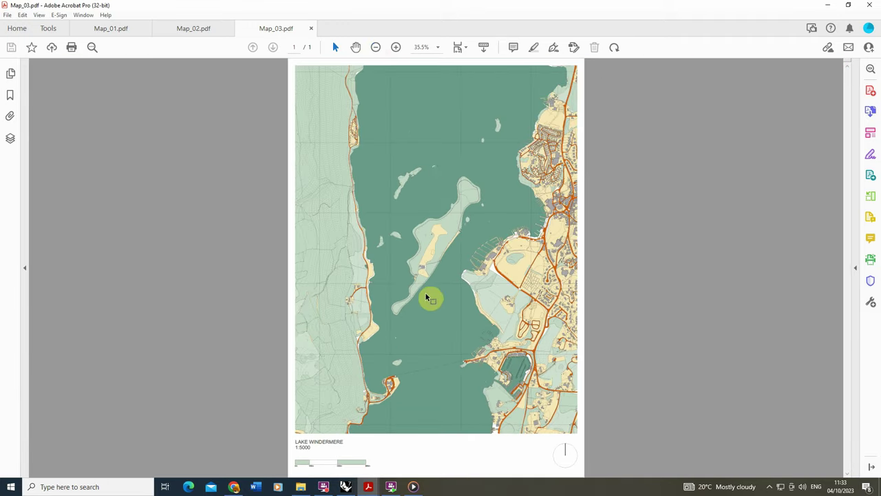